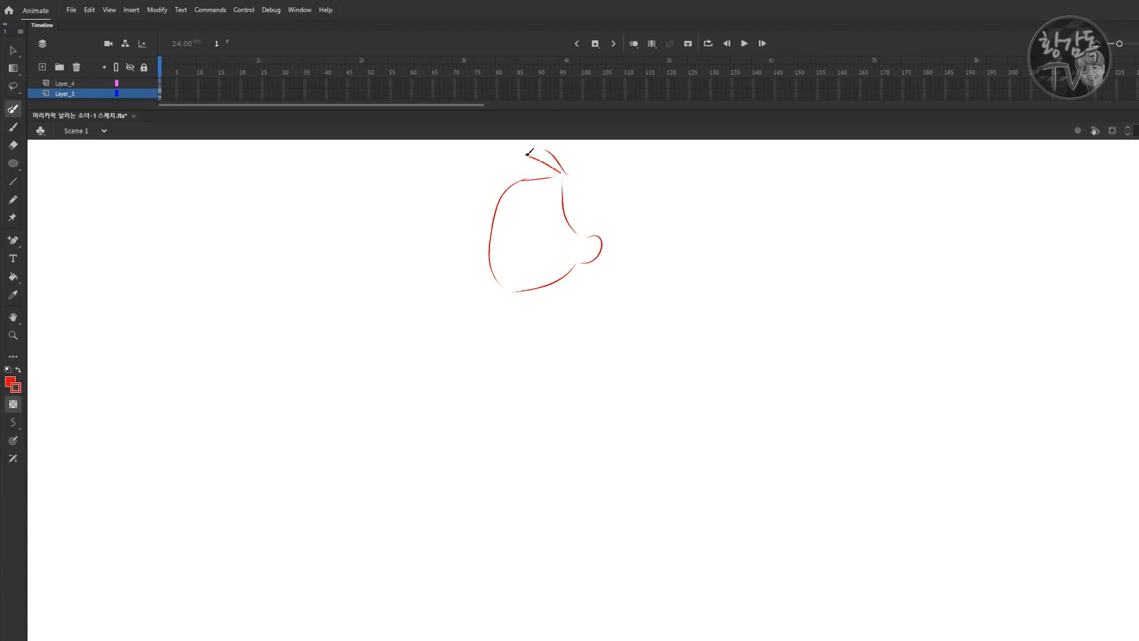
Step: Sketch the girl's face in red on Layer_3, with the eyes, eyebrows, nose, mouth, ear and swept-back hair
{"action": "left_click", "coordinate": [682, 179], "text": "ctrl"}
{"action": "left_click_drag", "start_coordinate": [561, 182], "coordinate": [702, 230]}
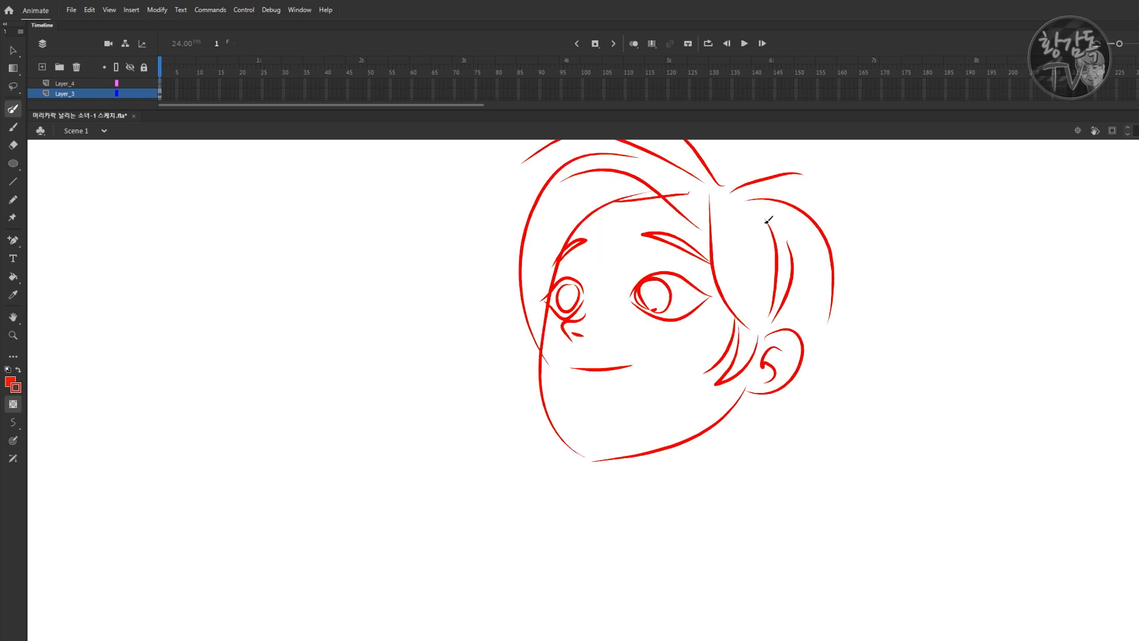
Step: Sketch the neck and the long hair strands blowing back behind the head
{"action": "scroll", "coordinate": [630, 369], "scroll_direction": "down", "scroll_amount": 3}
{"action": "key", "text": "ctrl+minus"}
{"action": "left_click_drag", "start_coordinate": [663, 290], "coordinate": [763, 295]}
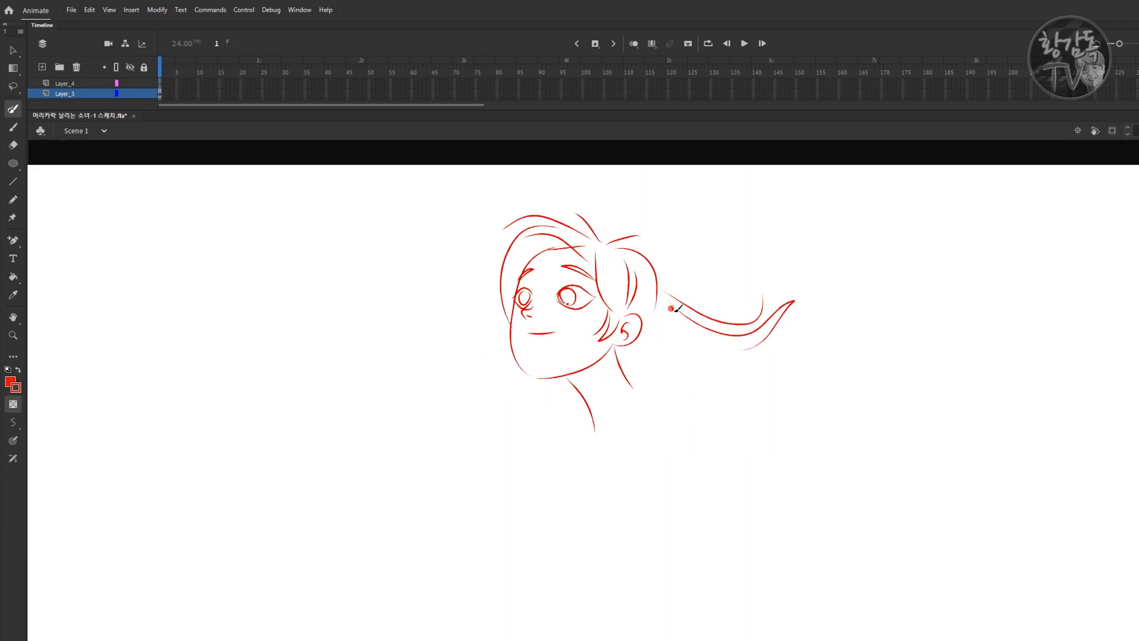
{"action": "left_click_drag", "start_coordinate": [667, 325], "coordinate": [908, 384]}
{"action": "left_click_drag", "start_coordinate": [736, 415], "coordinate": [741, 370]}
{"action": "left_click_drag", "start_coordinate": [634, 302], "coordinate": [821, 444]}
{"action": "left_click_drag", "start_coordinate": [821, 444], "coordinate": [874, 351]}
{"action": "left_click_drag", "start_coordinate": [817, 318], "coordinate": [868, 347]}
Step: Sketch the V-neck T-shirt with its shoulders and short sleeves, and both arms reaching down
{"action": "left_click_drag", "start_coordinate": [633, 426], "coordinate": [659, 397]}
{"action": "left_click_drag", "start_coordinate": [579, 304], "coordinate": [588, 470]}
{"action": "left_click_drag", "start_coordinate": [643, 287], "coordinate": [707, 398]}
{"action": "left_click_drag", "start_coordinate": [643, 339], "coordinate": [669, 413]}
{"action": "left_click_drag", "start_coordinate": [673, 408], "coordinate": [702, 404]}
{"action": "left_click_drag", "start_coordinate": [654, 347], "coordinate": [671, 473]}
{"action": "left_click_drag", "start_coordinate": [669, 294], "coordinate": [696, 487]}
{"action": "mouse_move", "coordinate": [543, 318]}
{"action": "left_mouse_down"}
{"action": "mouse_move", "coordinate": [560, 374]}
{"action": "mouse_move", "coordinate": [603, 408]}
{"action": "left_mouse_up"}
{"action": "left_click_drag", "start_coordinate": [575, 274], "coordinate": [571, 316]}
{"action": "left_click_drag", "start_coordinate": [537, 475], "coordinate": [534, 465]}
{"action": "left_click_drag", "start_coordinate": [513, 405], "coordinate": [543, 398]}
{"action": "left_click_drag", "start_coordinate": [528, 398], "coordinate": [520, 469]}
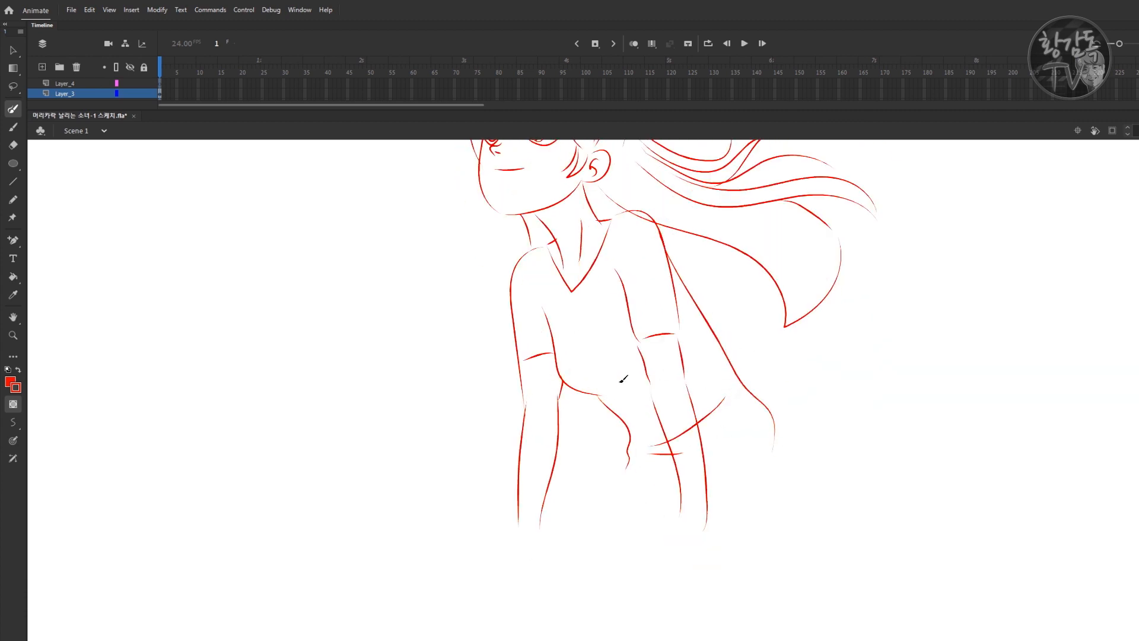
Step: Sketch the waist and hip area, the near leg from thigh to shin and the outline of the resting hand
{"action": "left_click_drag", "start_coordinate": [602, 370], "coordinate": [631, 379]}
{"action": "mouse_move", "coordinate": [622, 341]}
{"action": "left_mouse_down"}
{"action": "mouse_move", "coordinate": [727, 412]}
{"action": "mouse_move", "coordinate": [733, 387]}
{"action": "left_mouse_up"}
{"action": "scroll", "coordinate": [809, 461], "scroll_direction": "down", "scroll_amount": 1}
{"action": "left_click_drag", "start_coordinate": [809, 460], "coordinate": [592, 421]}
{"action": "mouse_move", "coordinate": [638, 282]}
{"action": "left_mouse_down"}
{"action": "mouse_move", "coordinate": [657, 356]}
{"action": "mouse_move", "coordinate": [613, 369]}
{"action": "left_mouse_up"}
{"action": "mouse_move", "coordinate": [649, 404]}
{"action": "left_mouse_down"}
{"action": "mouse_move", "coordinate": [720, 315]}
{"action": "mouse_move", "coordinate": [725, 290]}
{"action": "left_mouse_up"}
{"action": "left_click_drag", "start_coordinate": [728, 339], "coordinate": [678, 347]}
{"action": "mouse_move", "coordinate": [641, 347]}
{"action": "left_mouse_down"}
{"action": "mouse_move", "coordinate": [543, 403]}
{"action": "mouse_move", "coordinate": [603, 595]}
{"action": "left_mouse_up"}
{"action": "left_click_drag", "start_coordinate": [602, 579], "coordinate": [560, 509]}
{"action": "left_click_drag", "start_coordinate": [556, 344], "coordinate": [597, 543]}
{"action": "left_click_drag", "start_coordinate": [599, 439], "coordinate": [599, 525]}
{"action": "left_click_drag", "start_coordinate": [614, 399], "coordinate": [587, 459]}
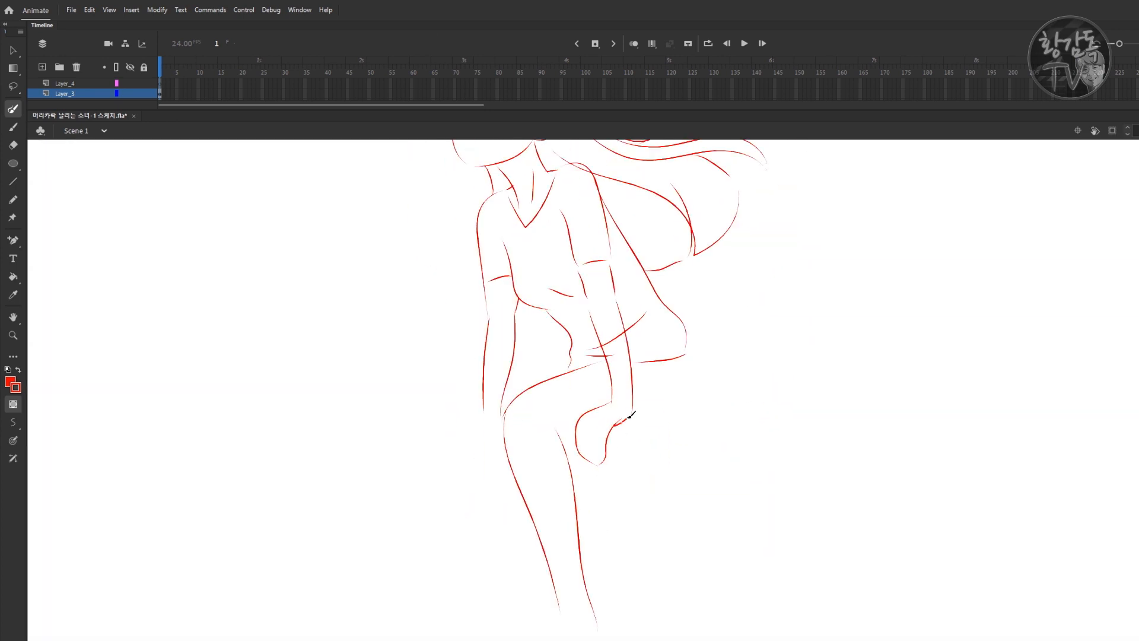
Step: Draw a long slanted seat line through the hips and add finger lines to the resting hand
{"action": "key", "text": "ctrl+z"}
{"action": "key", "text": "n"}
{"action": "left_click_drag", "start_coordinate": [248, 499], "coordinate": [909, 353]}
{"action": "left_click_drag", "start_coordinate": [578, 394], "coordinate": [579, 422]}
{"action": "left_click_drag", "start_coordinate": [584, 398], "coordinate": [587, 426]}
{"action": "left_click_drag", "start_coordinate": [594, 399], "coordinate": [594, 429]}
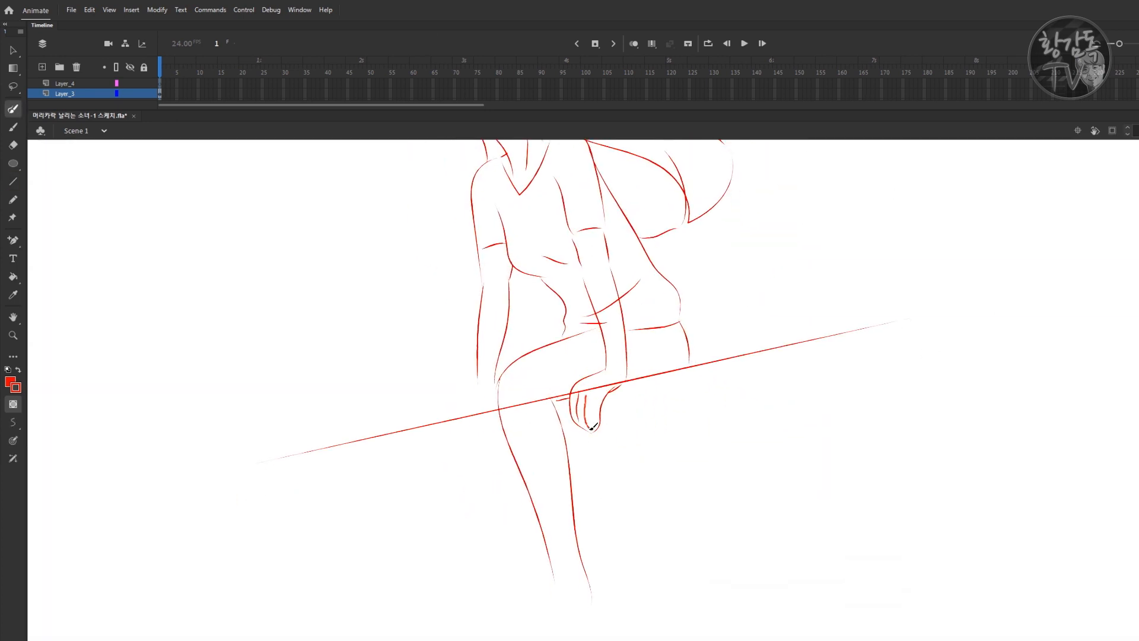
Step: Sketch the far leg with its trouser cuff and a laced sneaker on the foot
{"action": "mouse_move", "coordinate": [607, 338]}
{"action": "left_mouse_down"}
{"action": "mouse_move", "coordinate": [511, 410]}
{"action": "mouse_move", "coordinate": [574, 405]}
{"action": "left_mouse_up"}
{"action": "left_click_drag", "start_coordinate": [545, 522], "coordinate": [561, 446]}
{"action": "mouse_move", "coordinate": [506, 489]}
{"action": "left_mouse_down"}
{"action": "mouse_move", "coordinate": [445, 559]}
{"action": "mouse_move", "coordinate": [536, 540]}
{"action": "mouse_move", "coordinate": [544, 520]}
{"action": "mouse_move", "coordinate": [503, 547]}
{"action": "mouse_move", "coordinate": [504, 490]}
{"action": "mouse_move", "coordinate": [500, 515]}
{"action": "mouse_move", "coordinate": [541, 502]}
{"action": "left_mouse_up"}
{"action": "left_click_drag", "start_coordinate": [516, 436], "coordinate": [543, 437]}
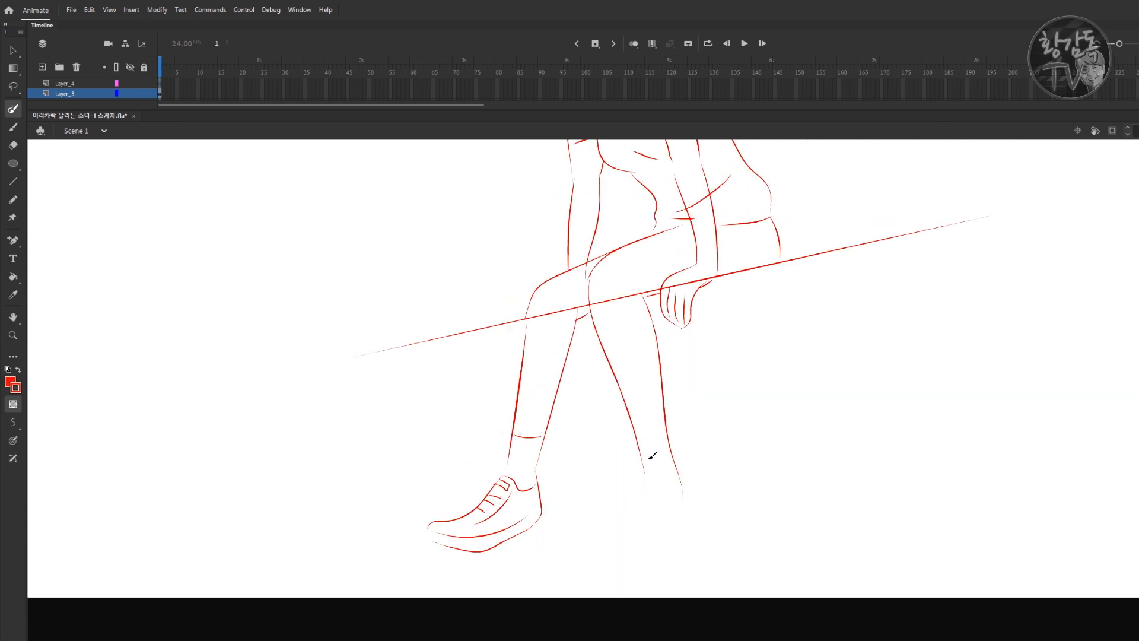
Step: Add the trouser cuff on the near leg and sketch the sneaker on its foot
{"action": "left_click_drag", "start_coordinate": [653, 458], "coordinate": [672, 410]}
{"action": "left_click_drag", "start_coordinate": [661, 403], "coordinate": [675, 405]}
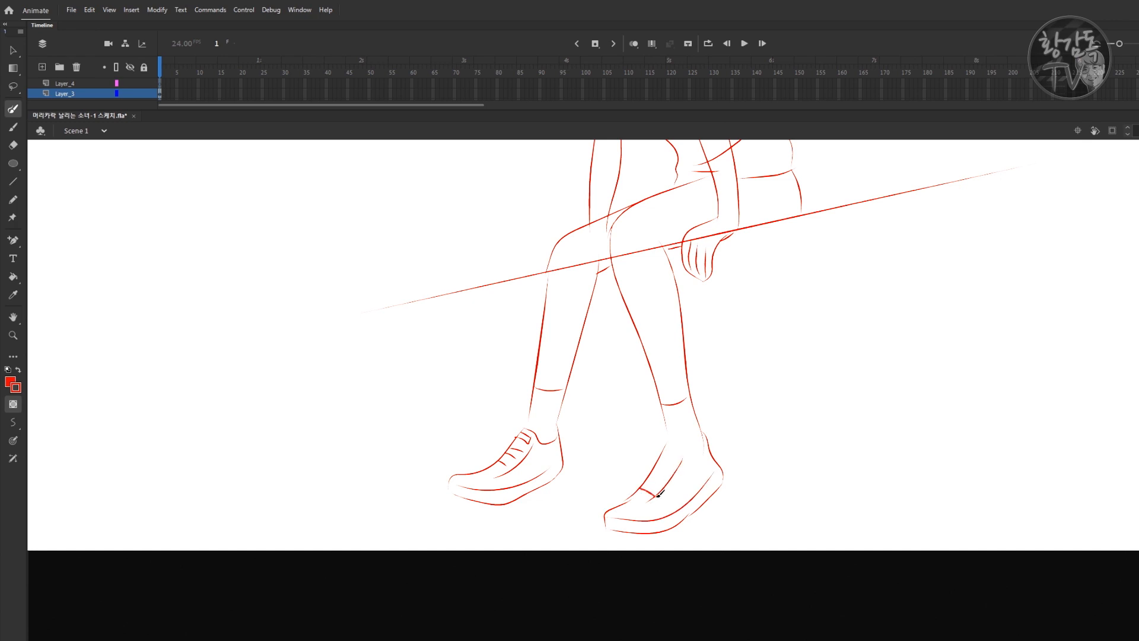
{"action": "key", "text": "ctrl+2"}
{"action": "key", "text": "ctrl+equal"}
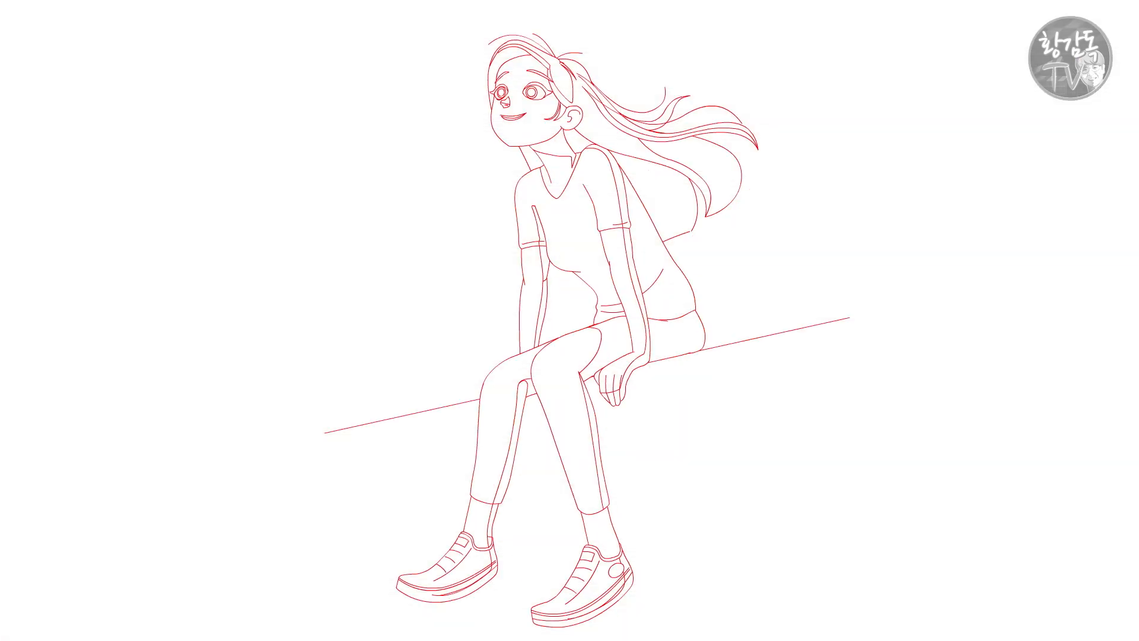
Step: Fill the face, neck, arms and hand of the line art on Layer_2 with a light peach skin colour
{"action": "left_click", "coordinate": [484, 278]}
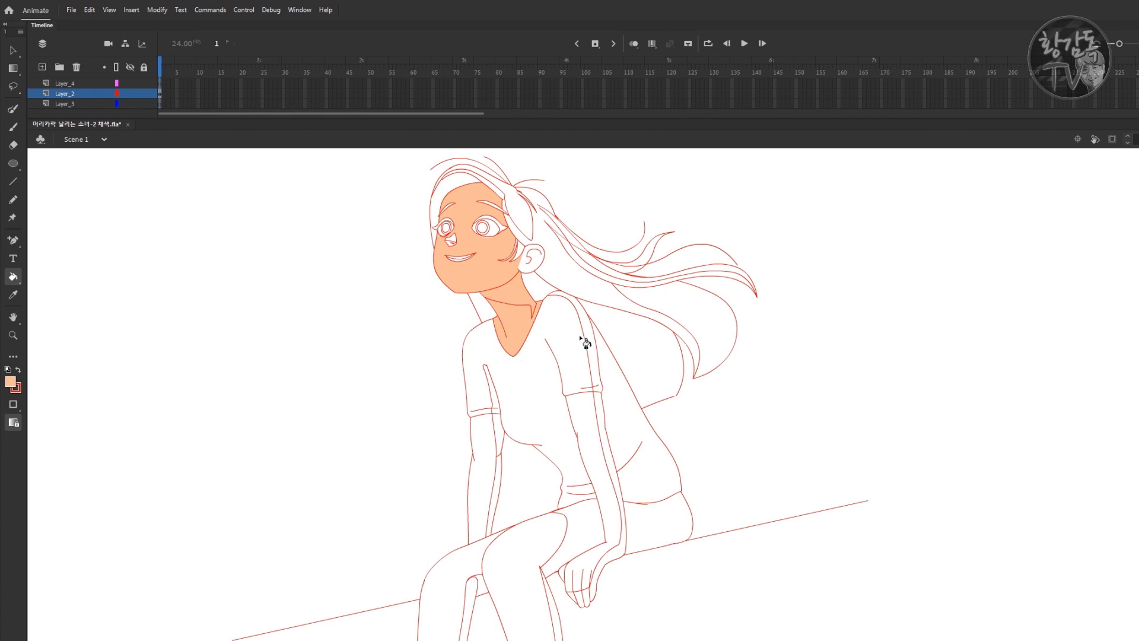
{"action": "left_click", "coordinate": [584, 419]}
{"action": "left_click", "coordinate": [600, 492]}
{"action": "left_click", "coordinate": [483, 443]}
{"action": "left_click", "coordinate": [485, 483]}
{"action": "left_click_drag", "start_coordinate": [570, 580], "coordinate": [603, 491]}
{"action": "left_click", "coordinate": [601, 490]}
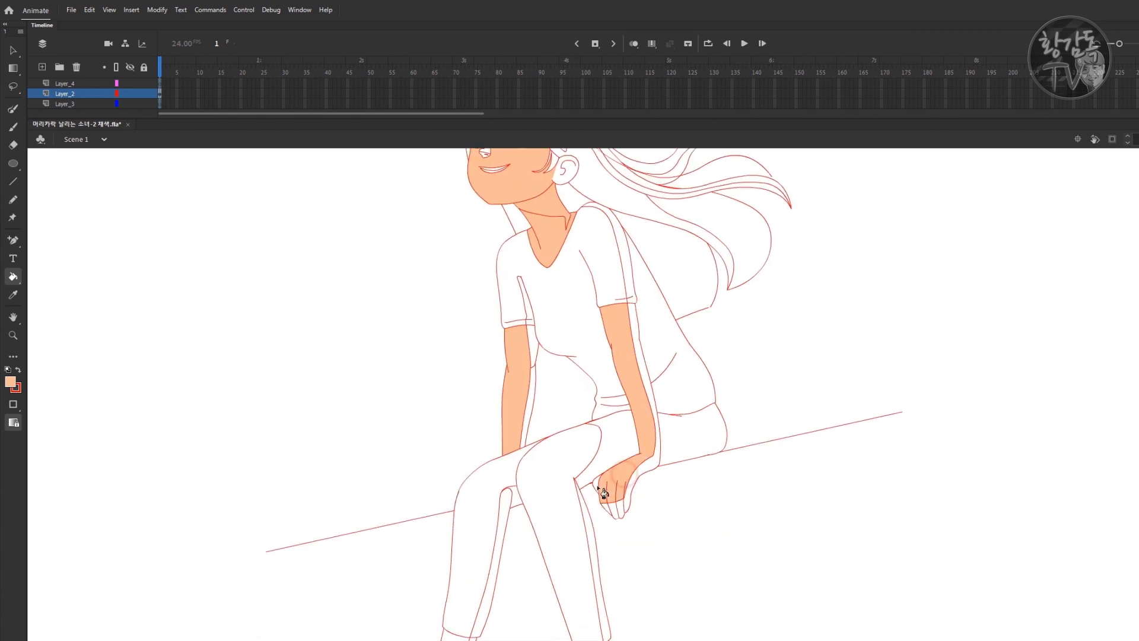
Step: Fill the T-shirt with cream and the trousers with brown, using a darker brown for their shaded areas
{"action": "left_click", "coordinate": [585, 492]}
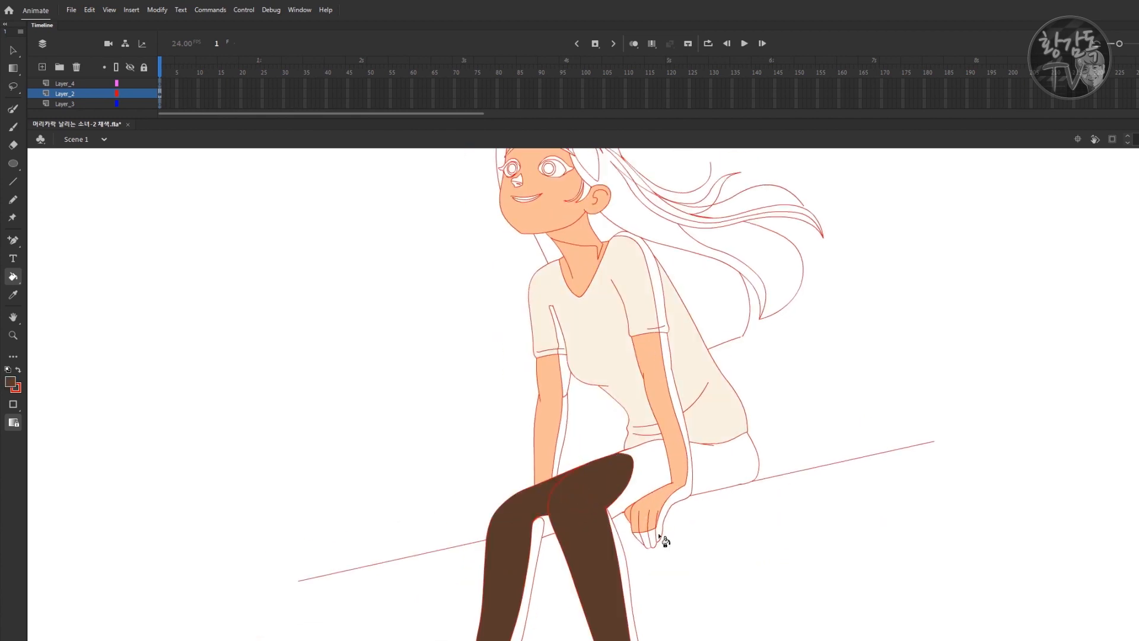
{"action": "left_click", "coordinate": [549, 531]}
{"action": "left_click", "coordinate": [646, 474]}
{"action": "left_click", "coordinate": [715, 469]}
{"action": "left_click", "coordinate": [736, 457]}
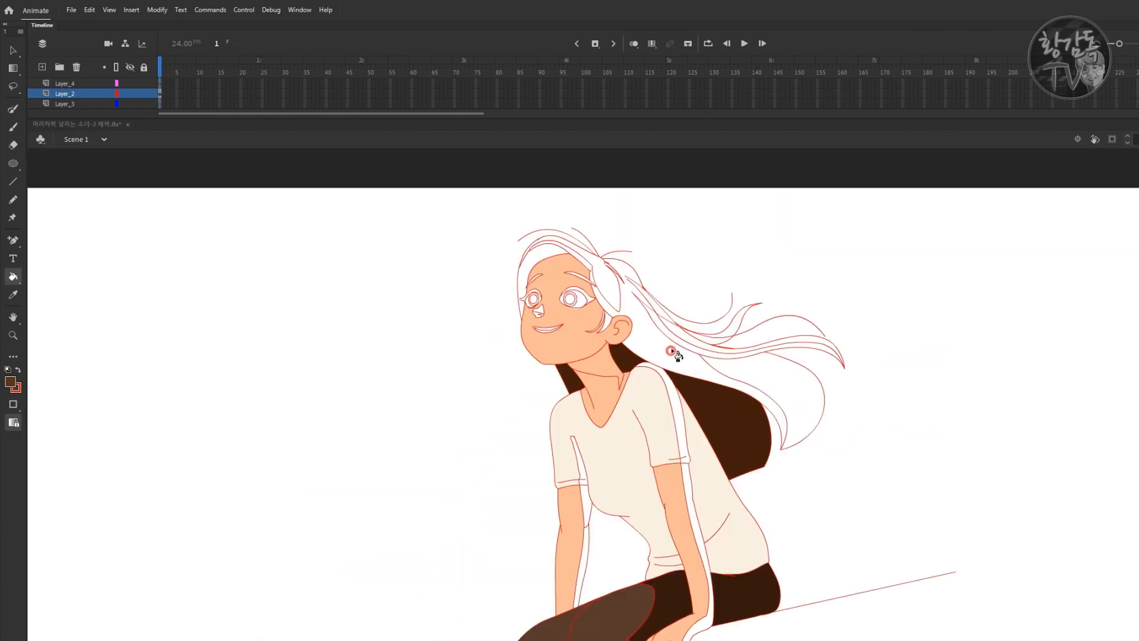
Step: Fill the flowing hair sections and the front hair with medium and lighter browns
{"action": "left_click", "coordinate": [711, 380]}
{"action": "left_click", "coordinate": [772, 332]}
{"action": "left_click", "coordinate": [552, 261]}
{"action": "key", "text": "i"}
{"action": "left_click", "coordinate": [789, 350]}
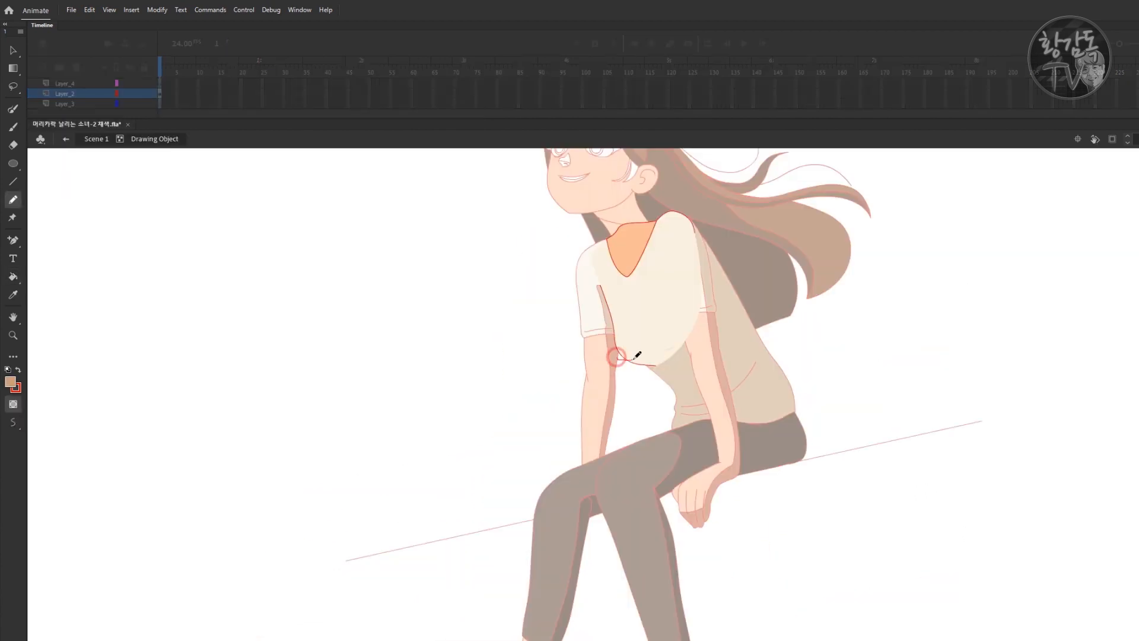
Step: Fill the T-shirt shadow under the chest and the sneaker soles with tan
{"action": "key", "text": "k"}
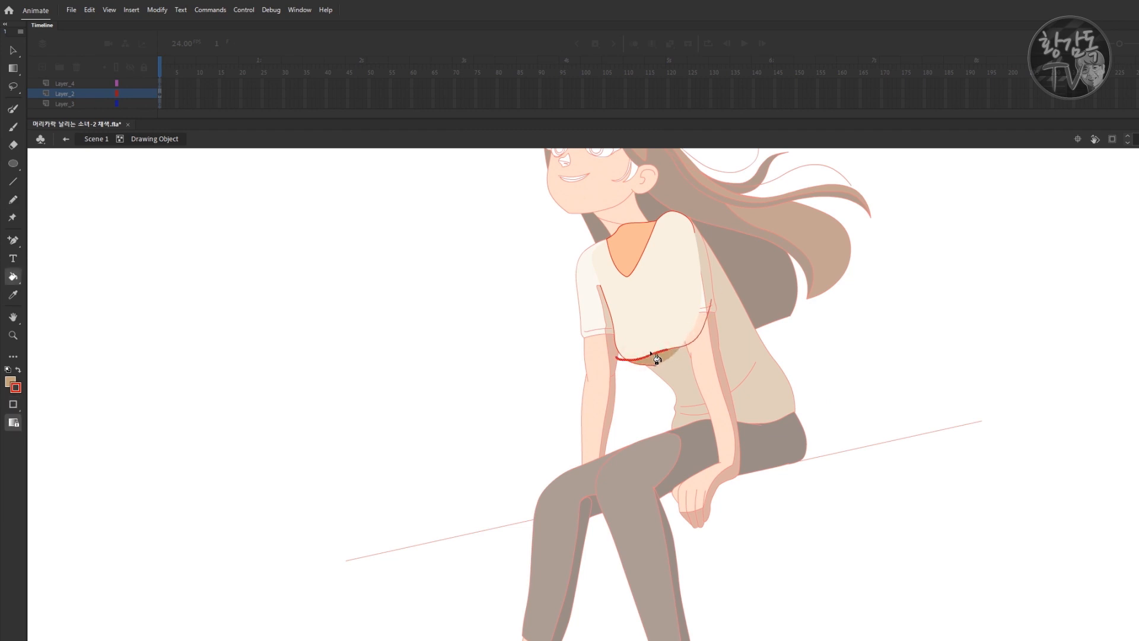
{"action": "left_click", "coordinate": [657, 358]}
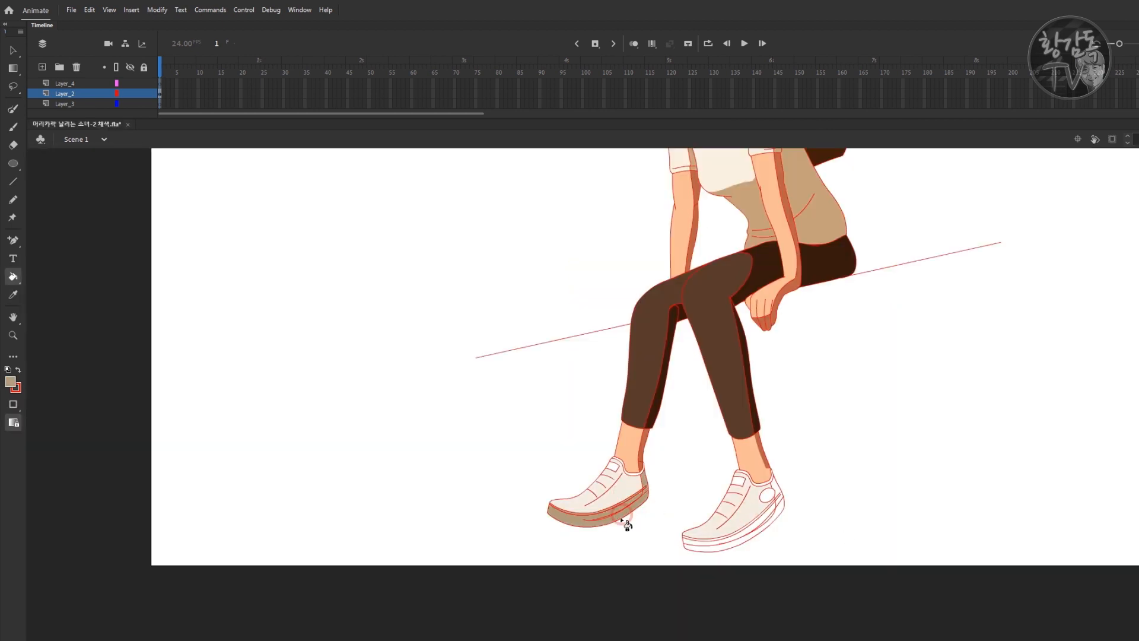
{"action": "left_click", "coordinate": [753, 536]}
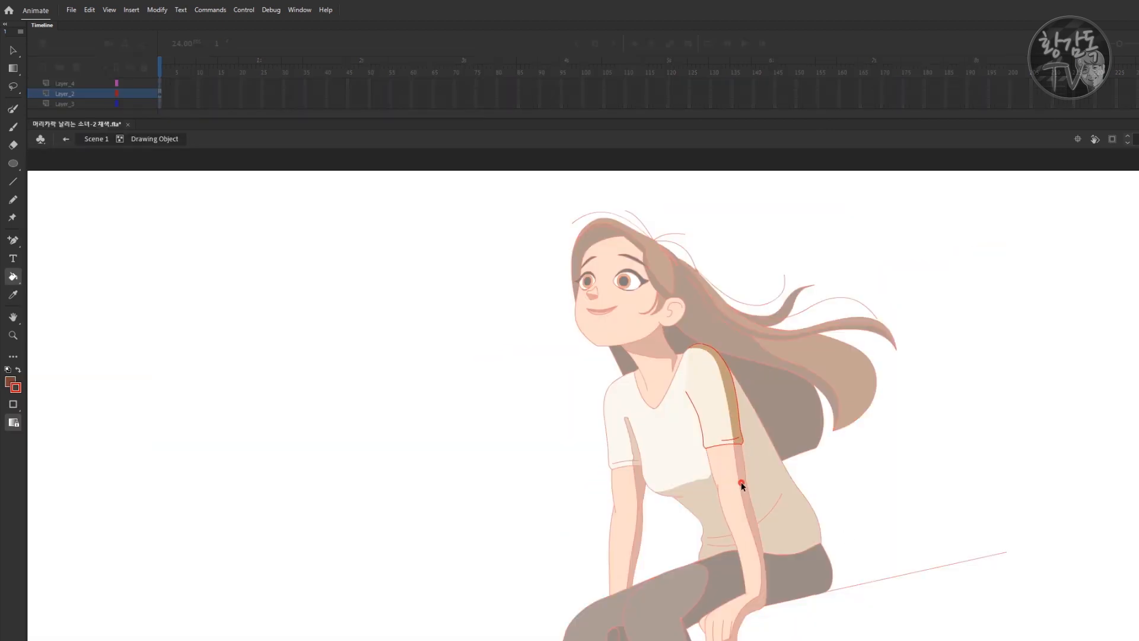
Step: Recolour the red outlines on the arm and the loose hair strands to brown tones
{"action": "left_click", "coordinate": [741, 485]}
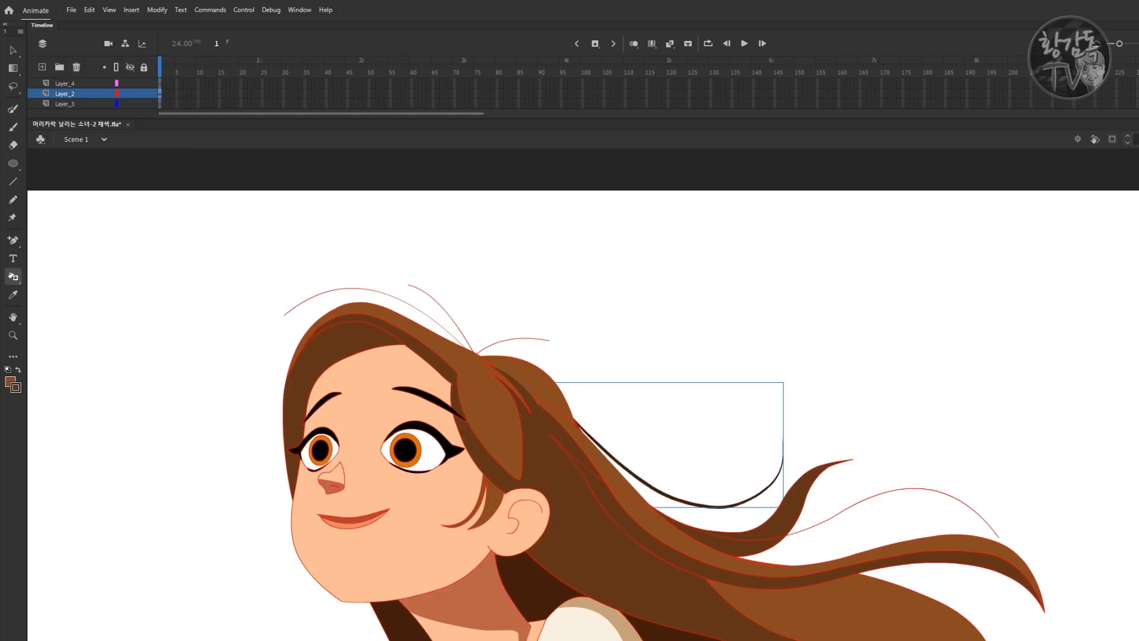
{"action": "left_click", "coordinate": [618, 503]}
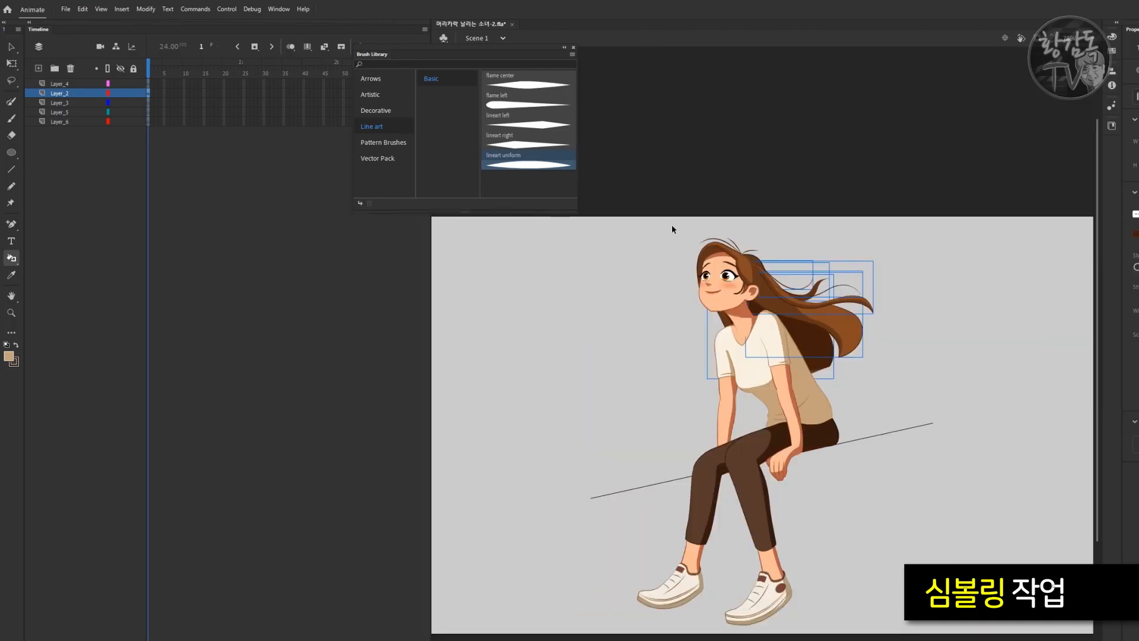
Step: Convert all head and hair pieces to one graphic symbol named 머리
{"action": "left_click_drag", "start_coordinate": [673, 228], "coordinate": [742, 308]}
{"action": "key", "text": "F8"}
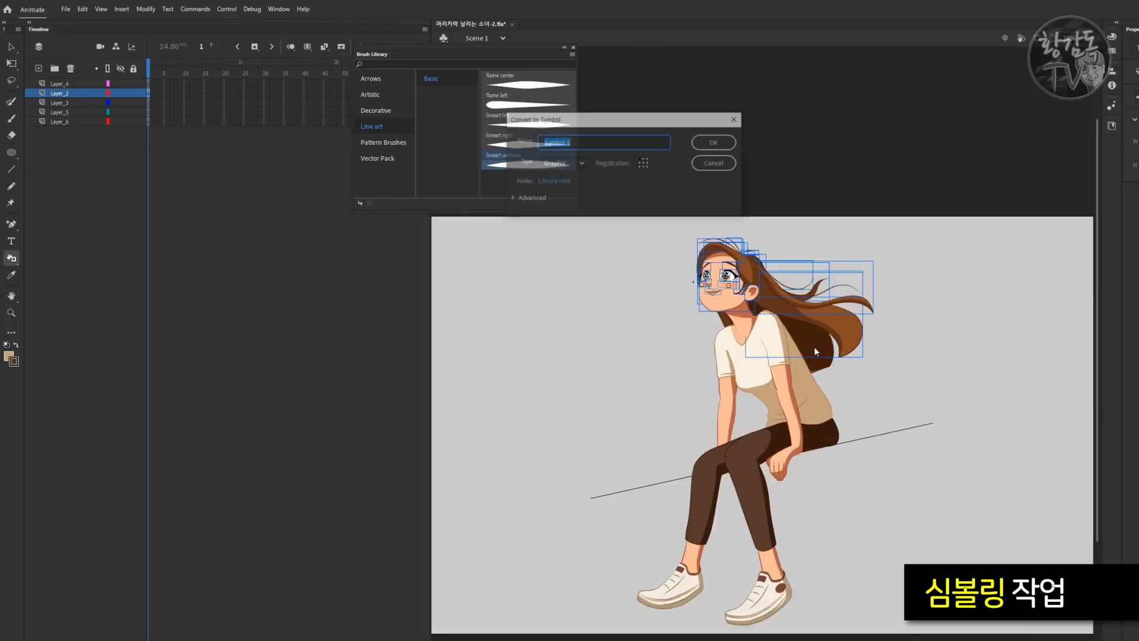
{"action": "type", "text": "aj"}
{"action": "key", "text": "Return"}
Step: Distribute all parts of the character to separate layers
{"action": "key", "text": "ctrl+a"}
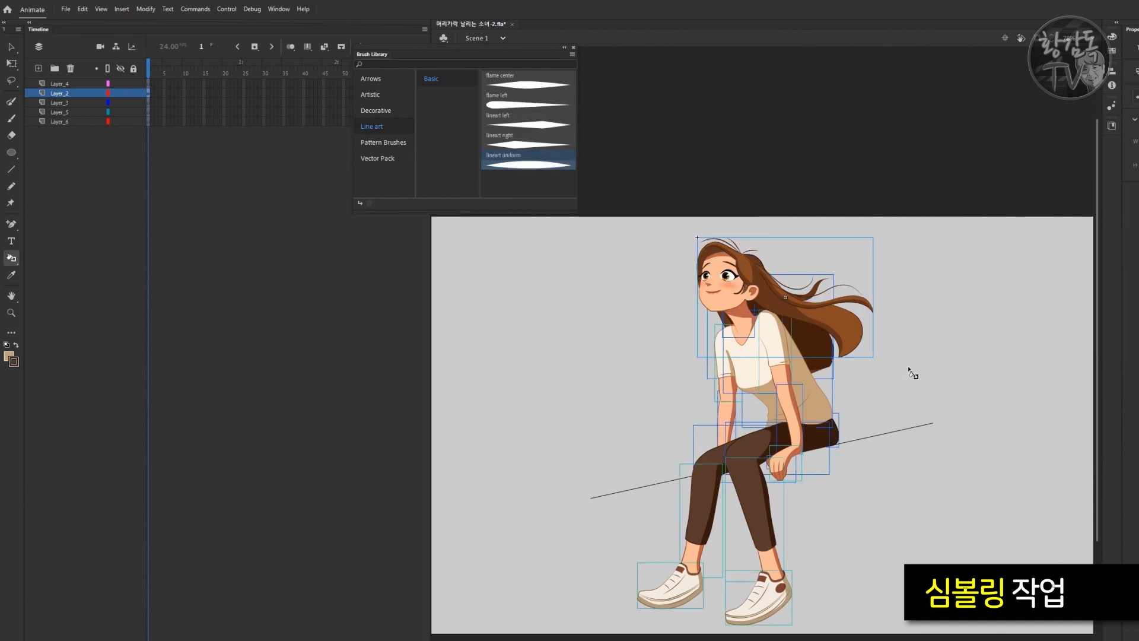
{"action": "key", "text": "ctrl+shift+d"}
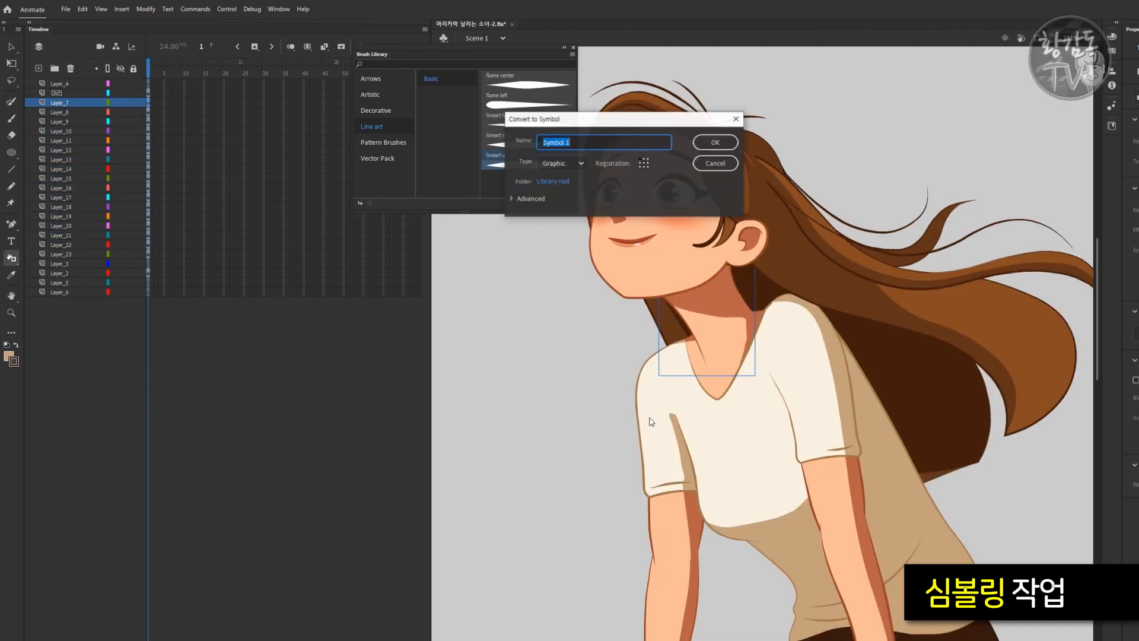
Step: Convert the neck and the artwork on each remaining body-part layer to its own graphic symbol
{"action": "key", "text": "Return"}
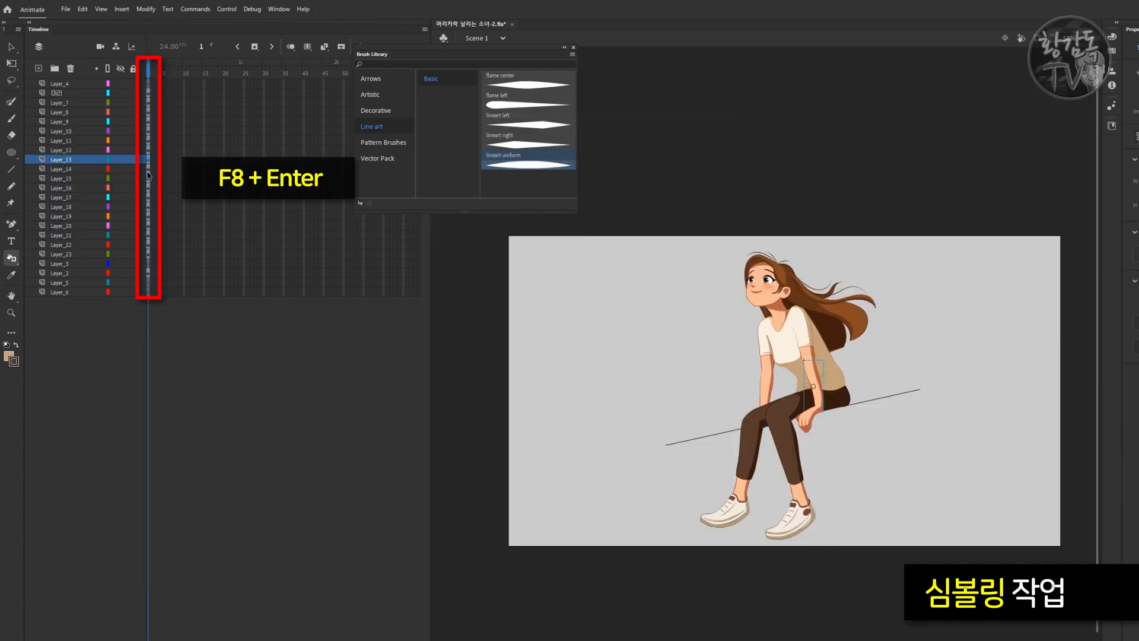
{"action": "left_click", "coordinate": [148, 169]}
{"action": "left_click", "coordinate": [148, 178]}
{"action": "left_click", "coordinate": [149, 188]}
{"action": "left_click", "coordinate": [148, 198]}
{"action": "left_click", "coordinate": [148, 207]}
{"action": "left_click", "coordinate": [149, 216]}
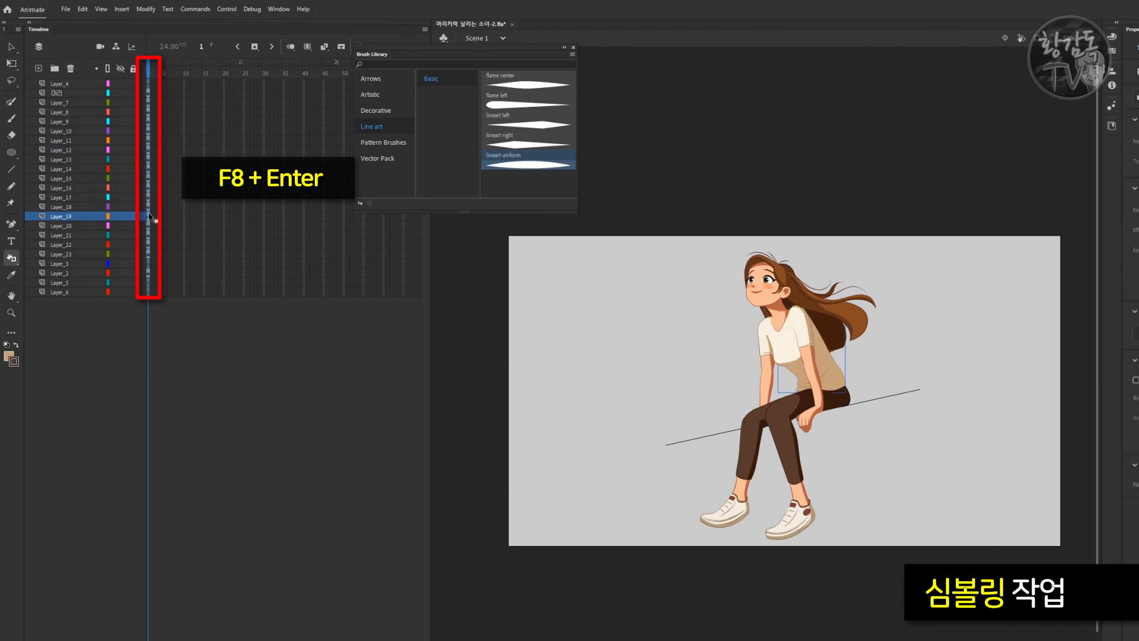
{"action": "left_click", "coordinate": [149, 225]}
{"action": "left_click", "coordinate": [150, 235]}
{"action": "left_click", "coordinate": [150, 244]}
{"action": "left_click", "coordinate": [151, 254]}
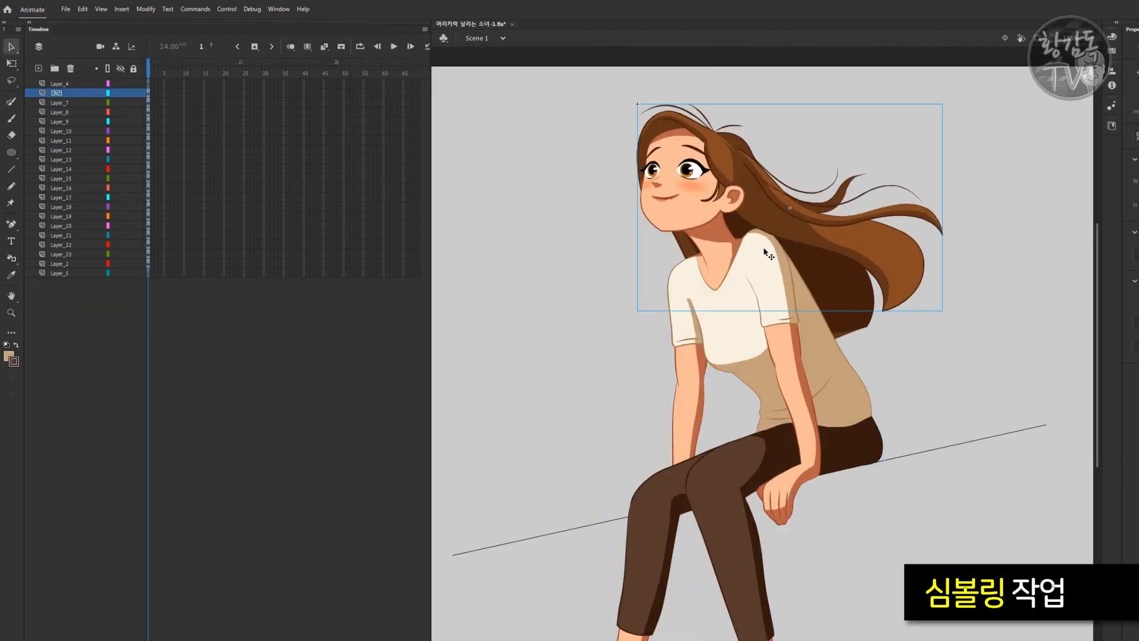
Step: Set the transformation points of the neck, back hair and near upper-arm symbols at their joints
{"action": "key", "text": "q"}
{"action": "left_click", "coordinate": [704, 267]}
{"action": "left_click", "coordinate": [765, 260]}
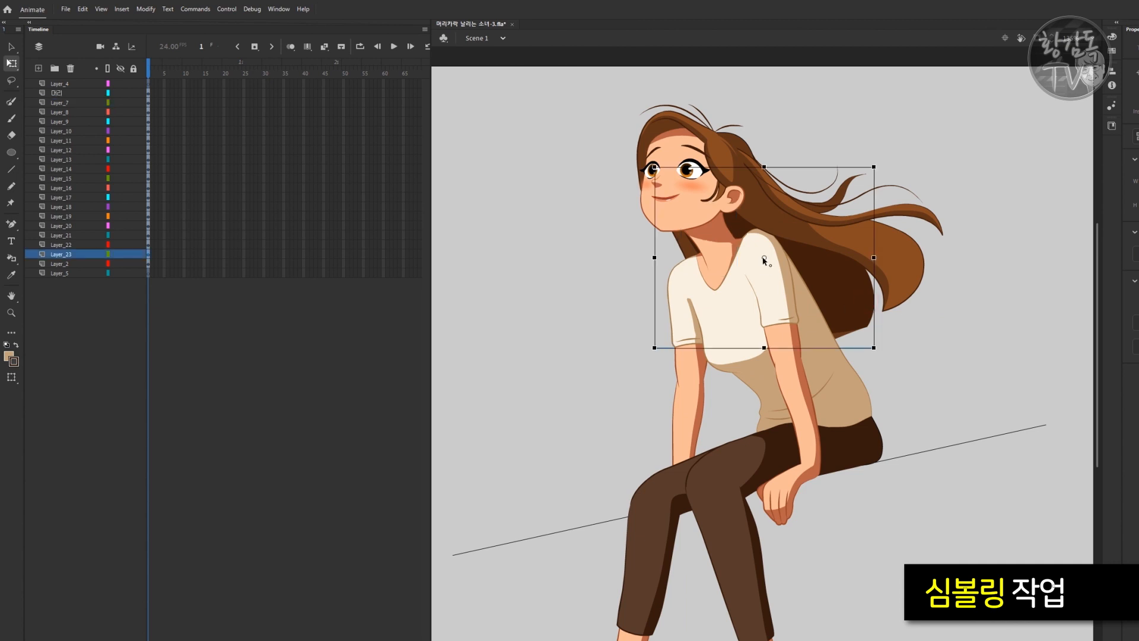
{"action": "left_click", "coordinate": [911, 286]}
{"action": "left_click", "coordinate": [775, 289]}
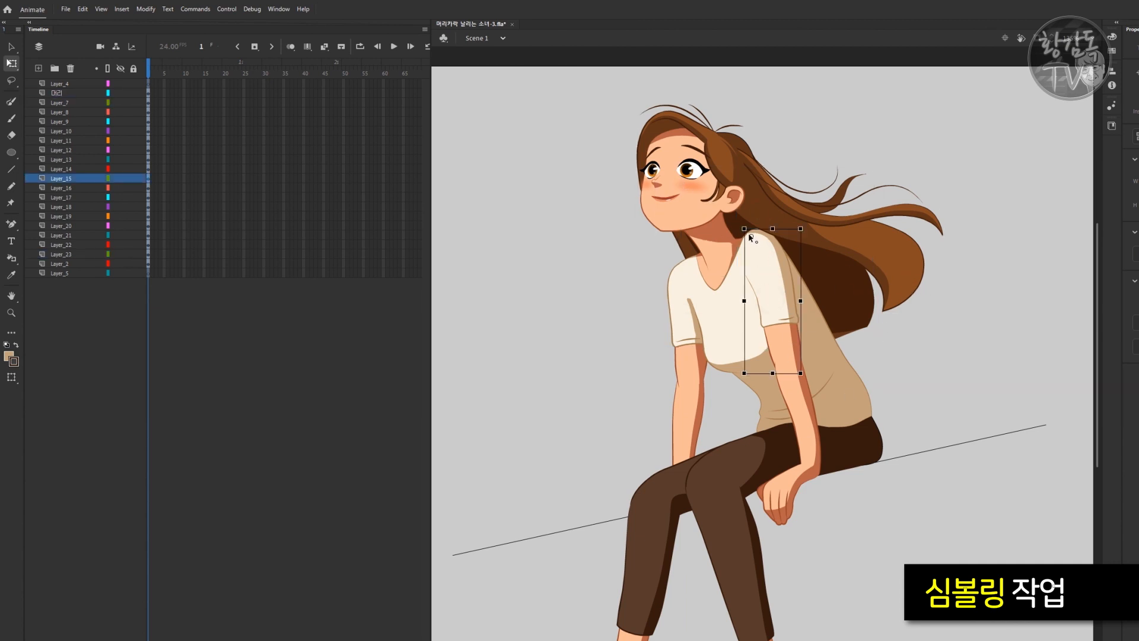
Step: Set the transformation points of the far arm, hand, leg and sneaker symbols at their joints
{"action": "left_click", "coordinate": [690, 321]}
{"action": "left_click", "coordinate": [692, 432]}
{"action": "left_click", "coordinate": [815, 471]}
{"action": "scroll", "coordinate": [816, 472], "scroll_direction": "down", "scroll_amount": 3}
{"action": "left_click", "coordinate": [754, 508]}
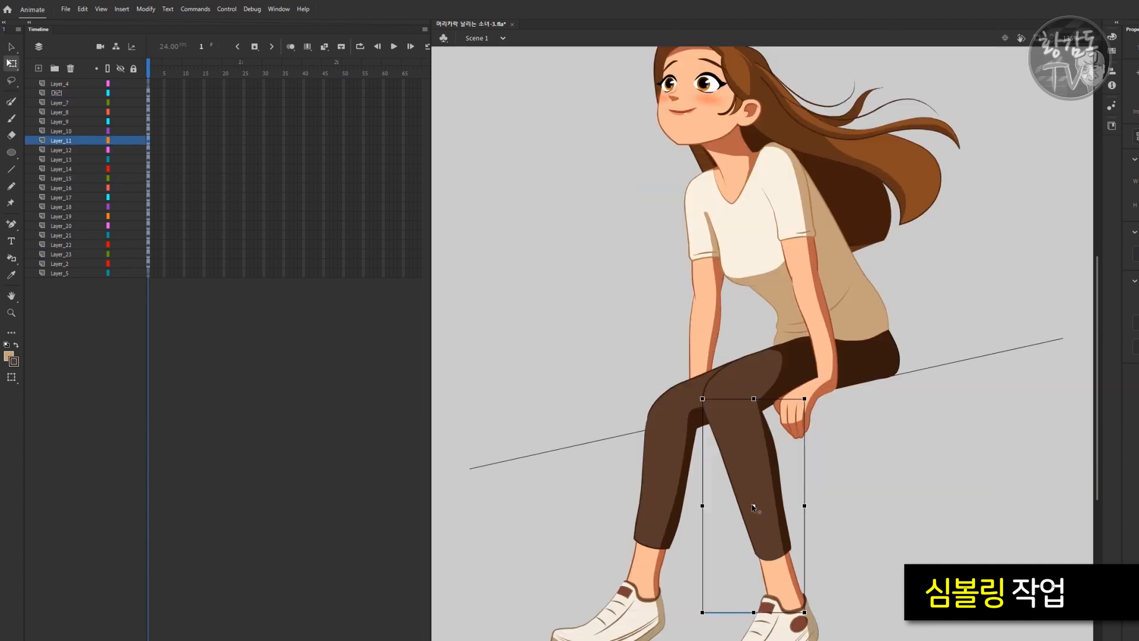
{"action": "left_click", "coordinate": [660, 520]}
{"action": "left_click", "coordinate": [622, 633]}
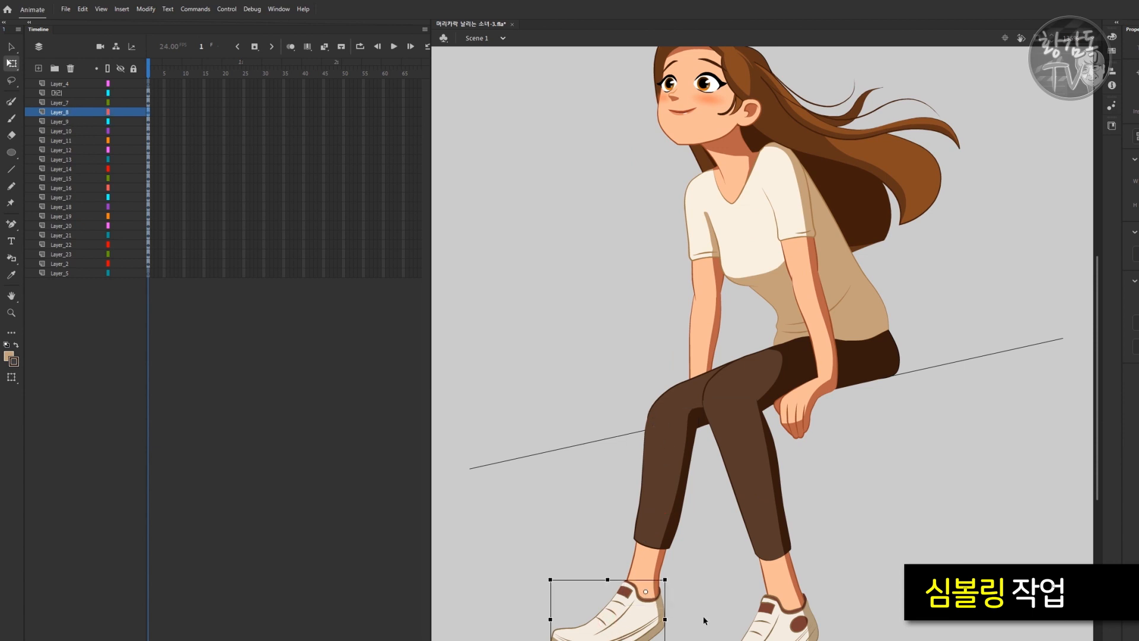
{"action": "left_click", "coordinate": [788, 621]}
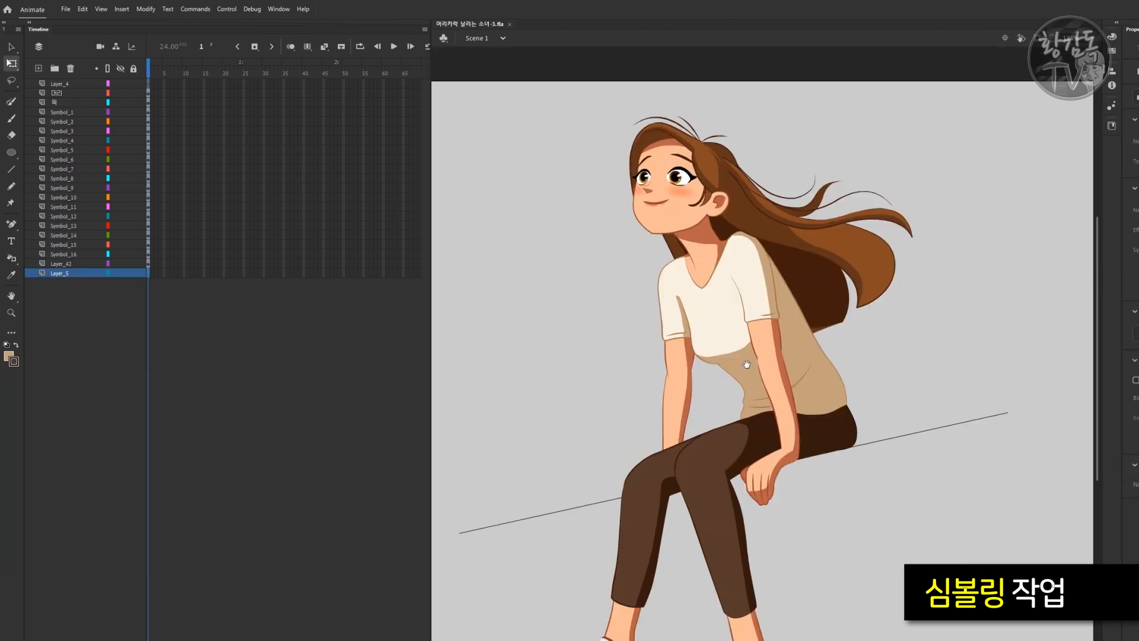
Step: Open the 머리 head symbol for editing and distribute its parts to separate layers
{"action": "double_click", "coordinate": [776, 225]}
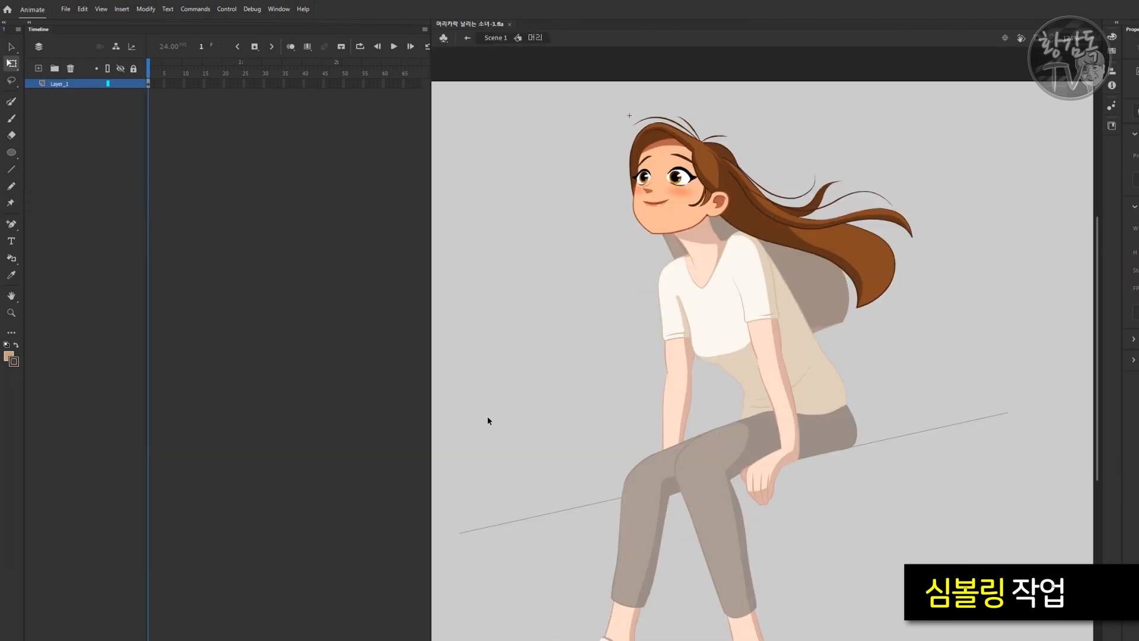
{"action": "key", "text": "ctrl+a"}
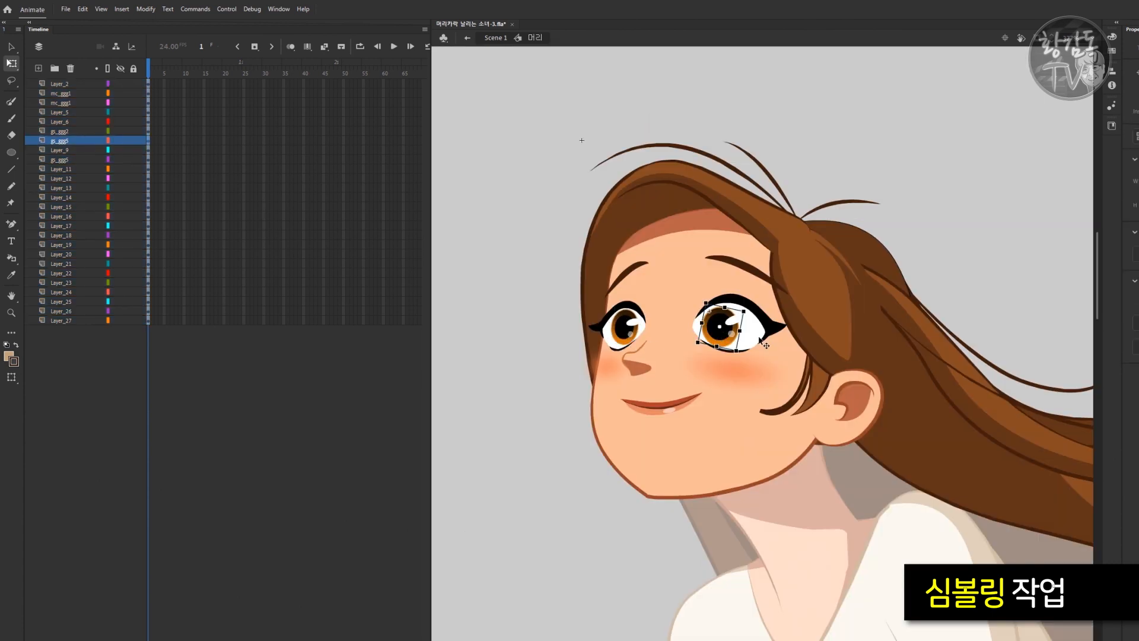
Step: Select the individual eye parts inside the head symbol and move the eye layers up in the layer order
{"action": "left_click", "coordinate": [596, 338]}
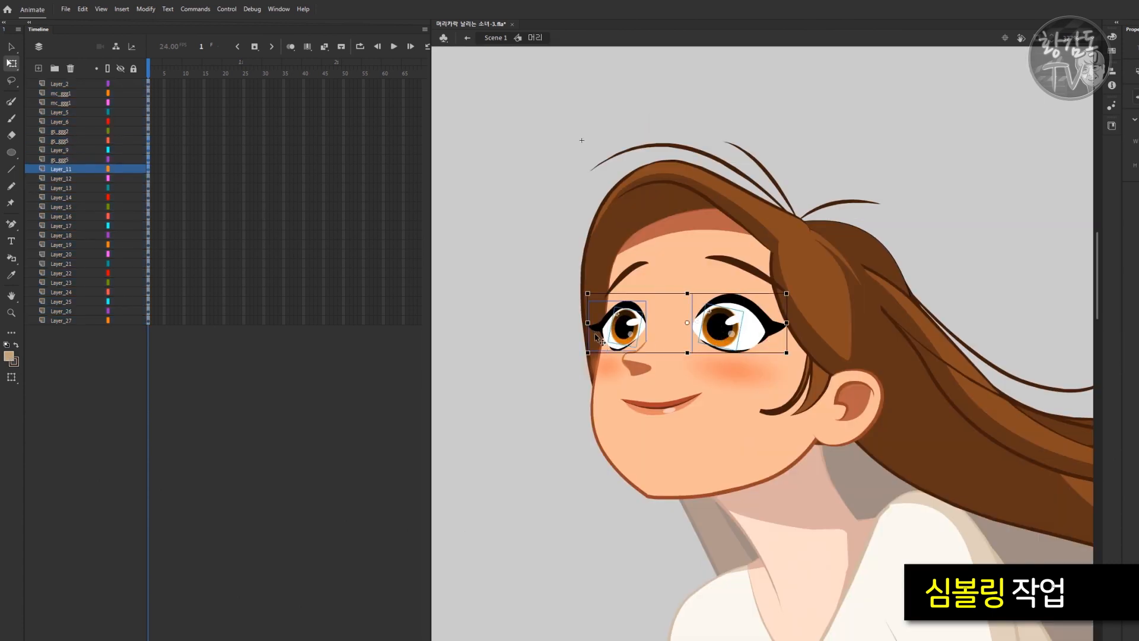
{"action": "left_click", "coordinate": [596, 334]}
{"action": "left_click", "coordinate": [623, 328]}
{"action": "left_click", "coordinate": [766, 330]}
{"action": "left_click", "coordinate": [721, 321]}
{"action": "left_click", "coordinate": [740, 267]}
{"action": "left_click", "coordinate": [641, 327]}
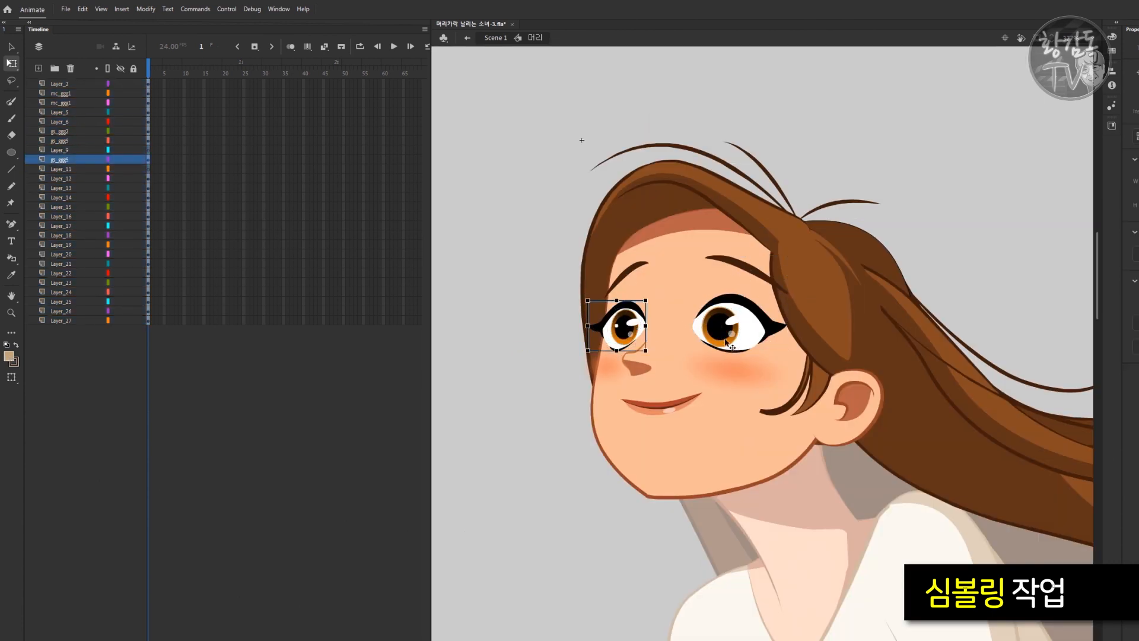
Step: Convert the remaining face and hair parts of the head to individual symbols on their own layers
{"action": "key", "text": "ctrl+a"}
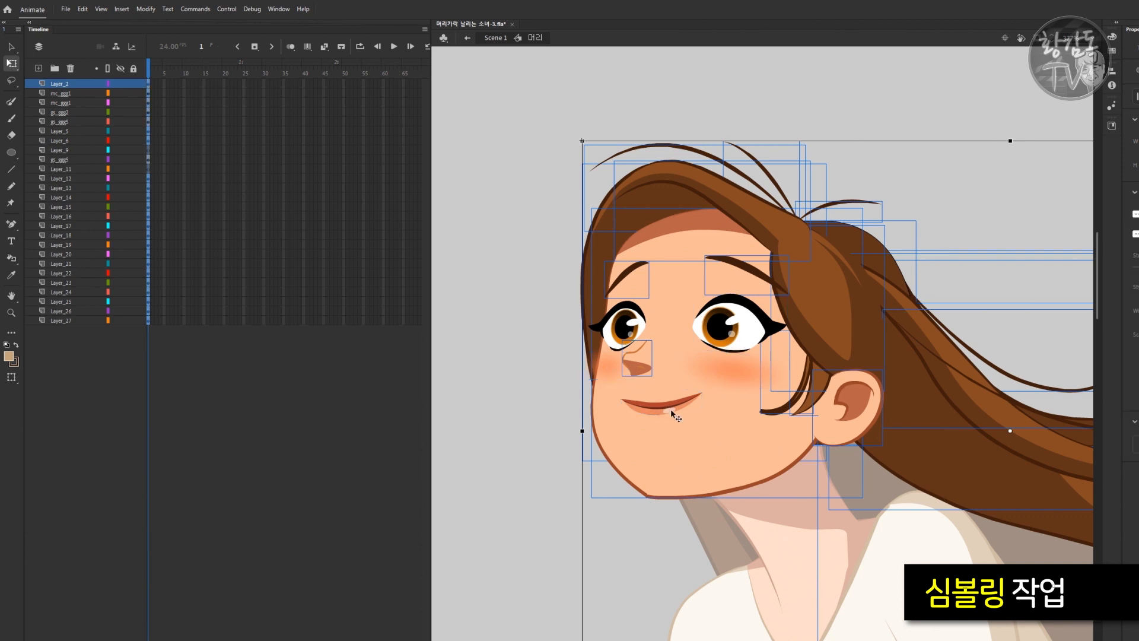
{"action": "left_click", "coordinate": [373, 321]}
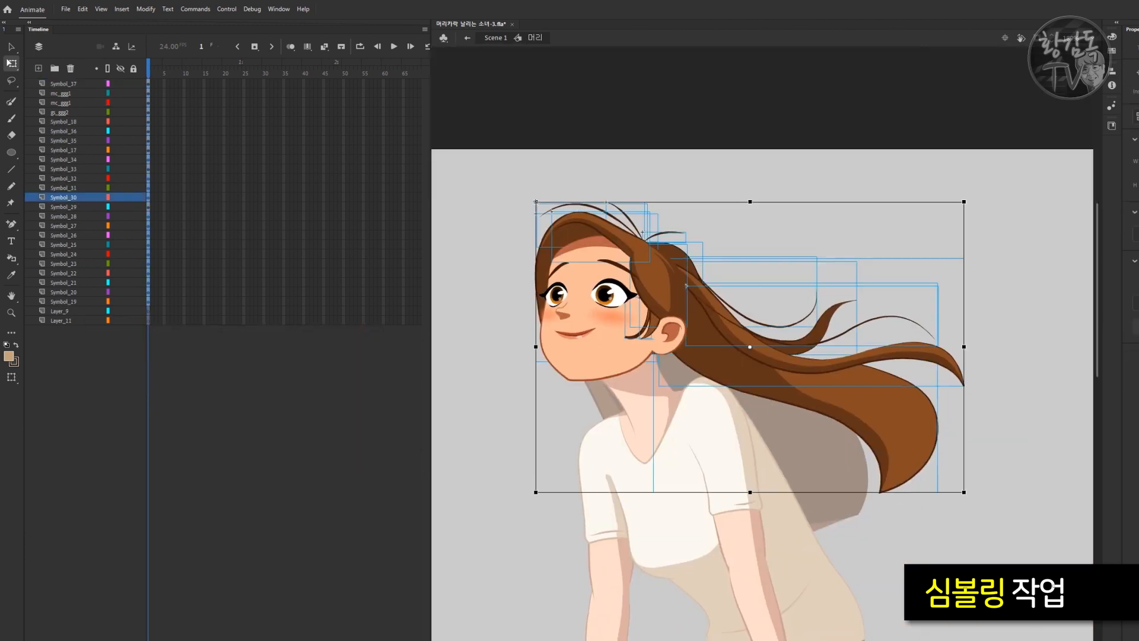
Step: Undo the accidental shift of the head part and convert the selected part to a new symbol
{"action": "left_click_drag", "start_coordinate": [658, 332], "coordinate": [858, 222]}
{"action": "key", "text": "ctrl+z"}
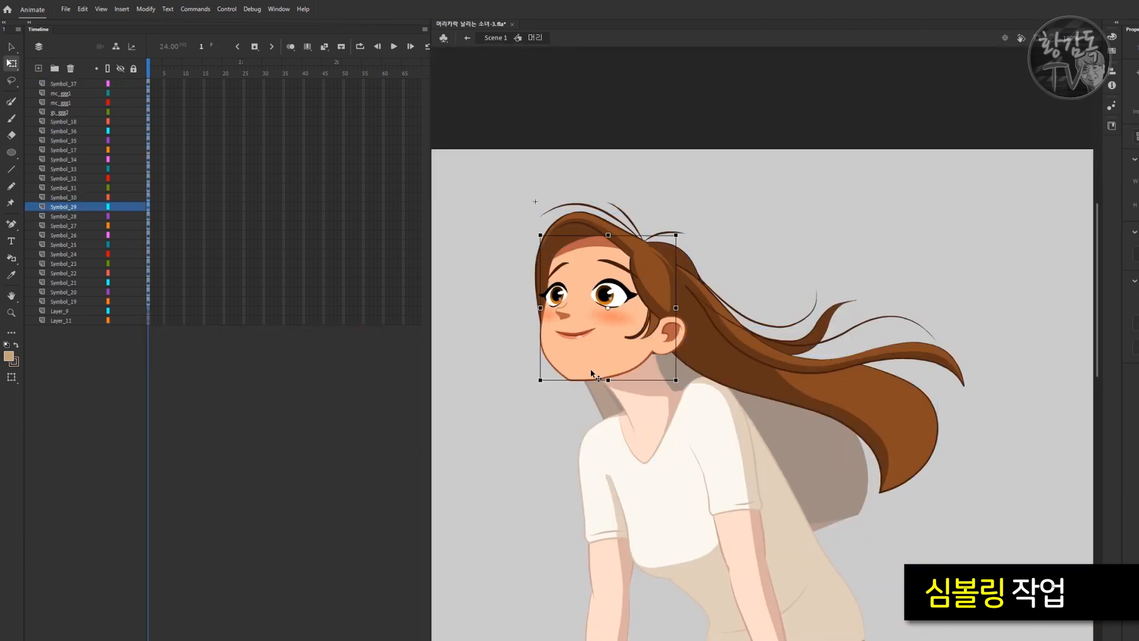
{"action": "key", "text": "F8"}
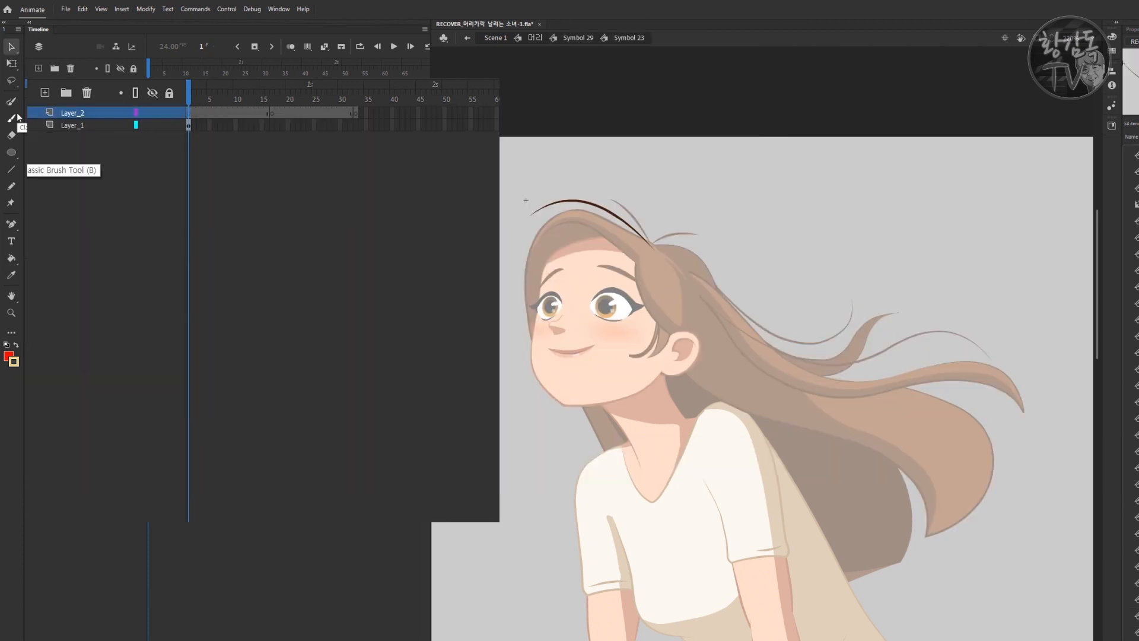
Step: Add keyframes at frames 17 and 33 to the thin strand above the forehead and create shape tweens between them
{"action": "left_click", "coordinate": [355, 125]}
{"action": "left_click", "coordinate": [272, 126]}
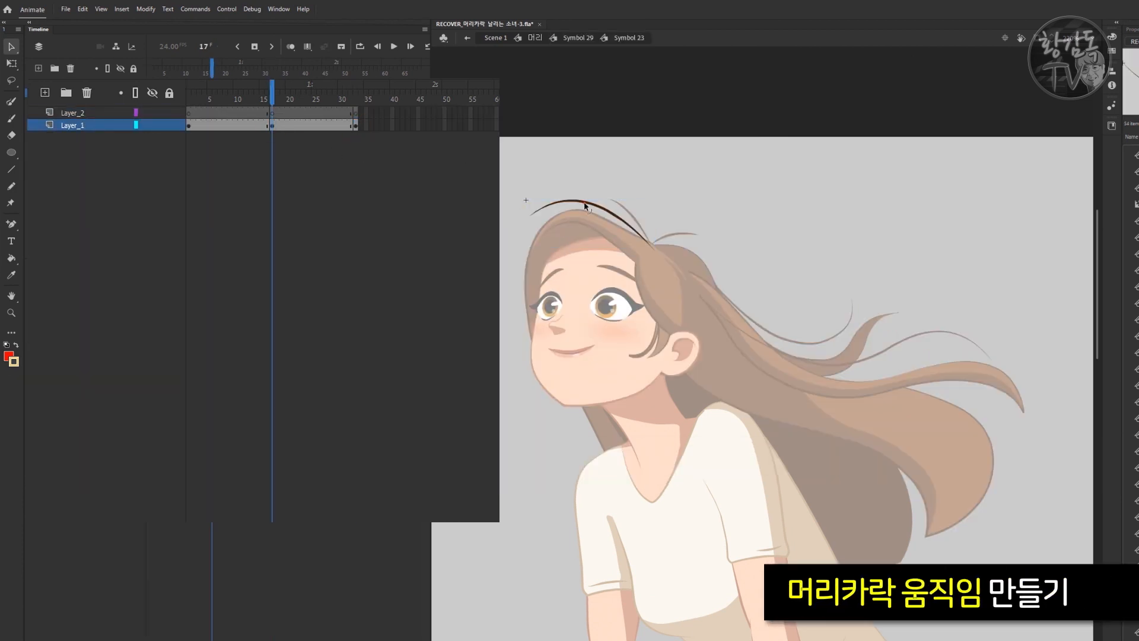
{"action": "right_click", "coordinate": [220, 125]}
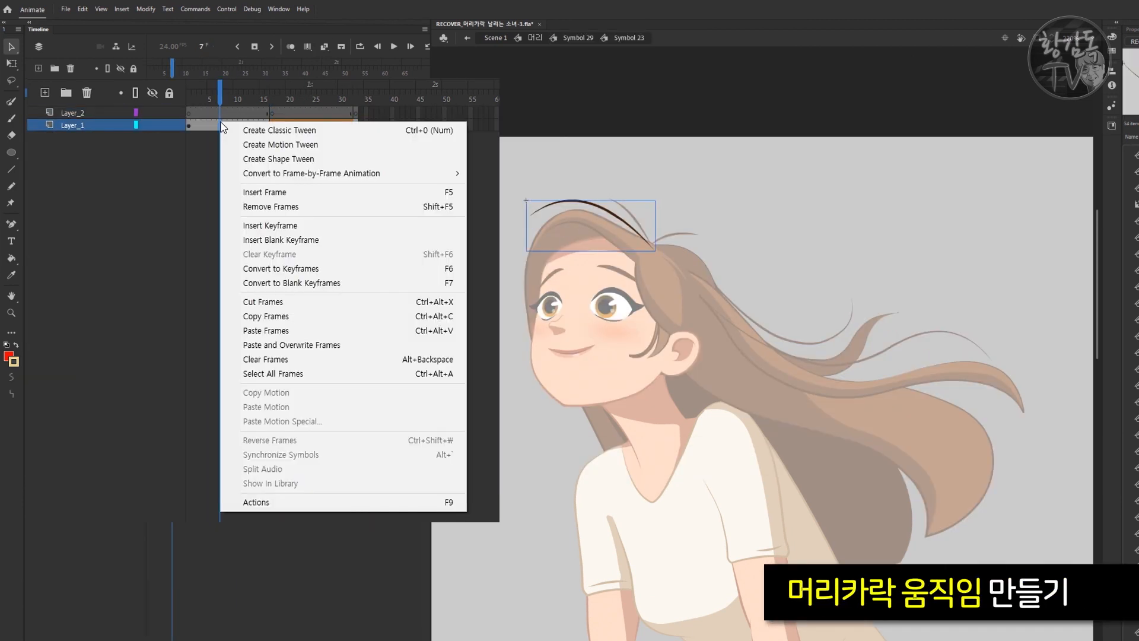
{"action": "left_click", "coordinate": [355, 160]}
{"action": "key", "text": "Return"}
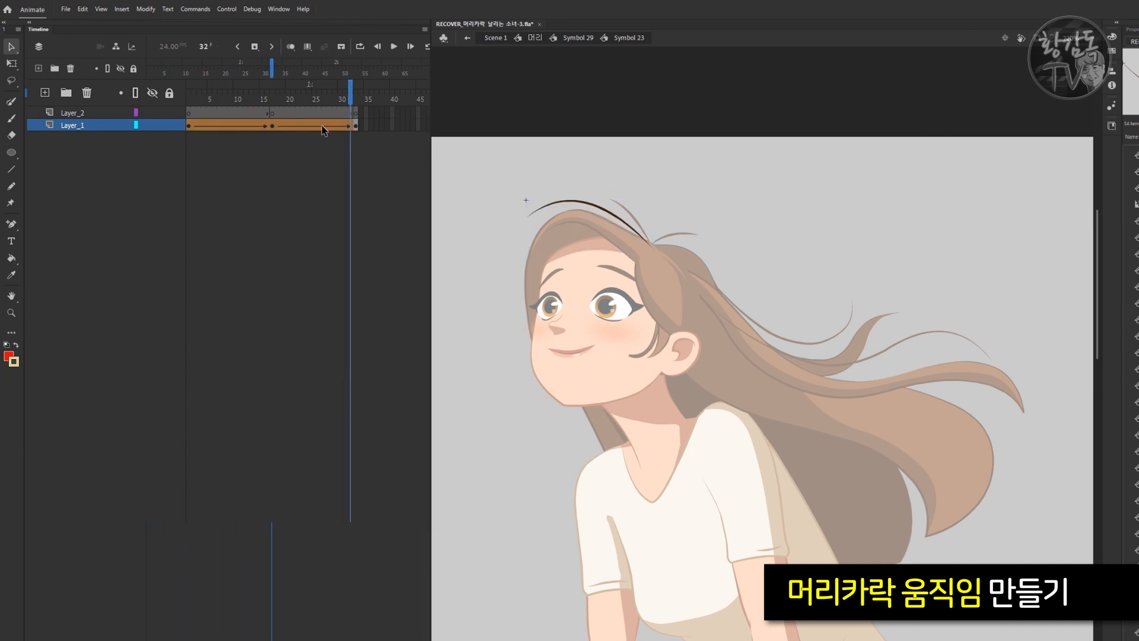
Step: Apply Ease In Out Quad easing to both shape tweens of the strand and play the motion
{"action": "left_click_drag", "start_coordinate": [324, 126], "coordinate": [241, 126]}
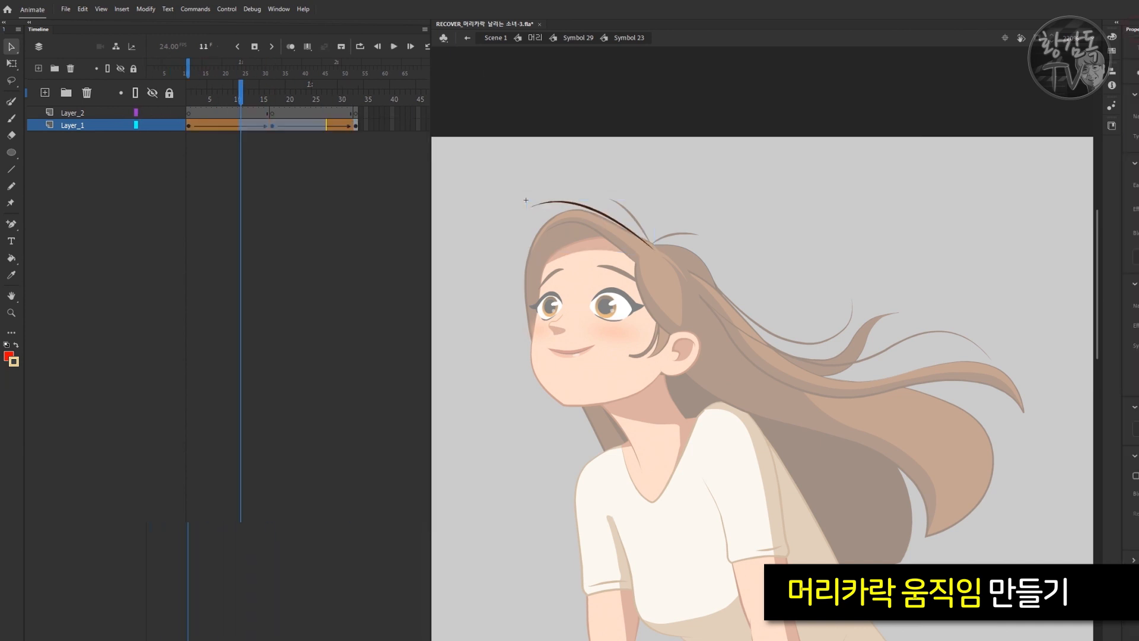
{"action": "left_click", "coordinate": [788, 316]}
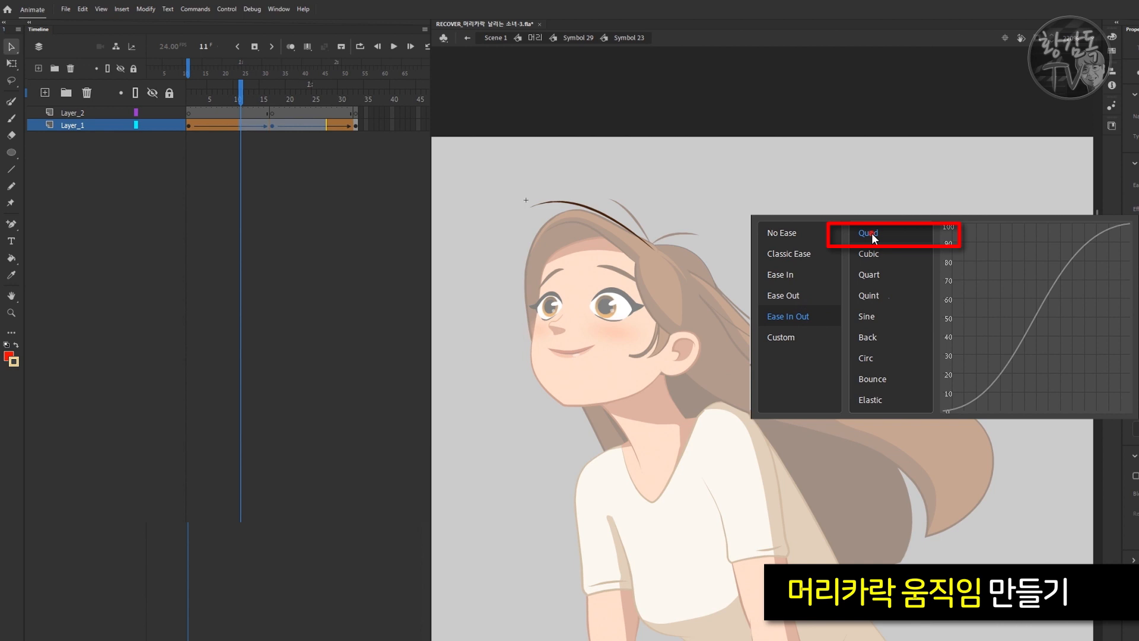
{"action": "left_click", "coordinate": [871, 233]}
{"action": "key", "text": "Return"}
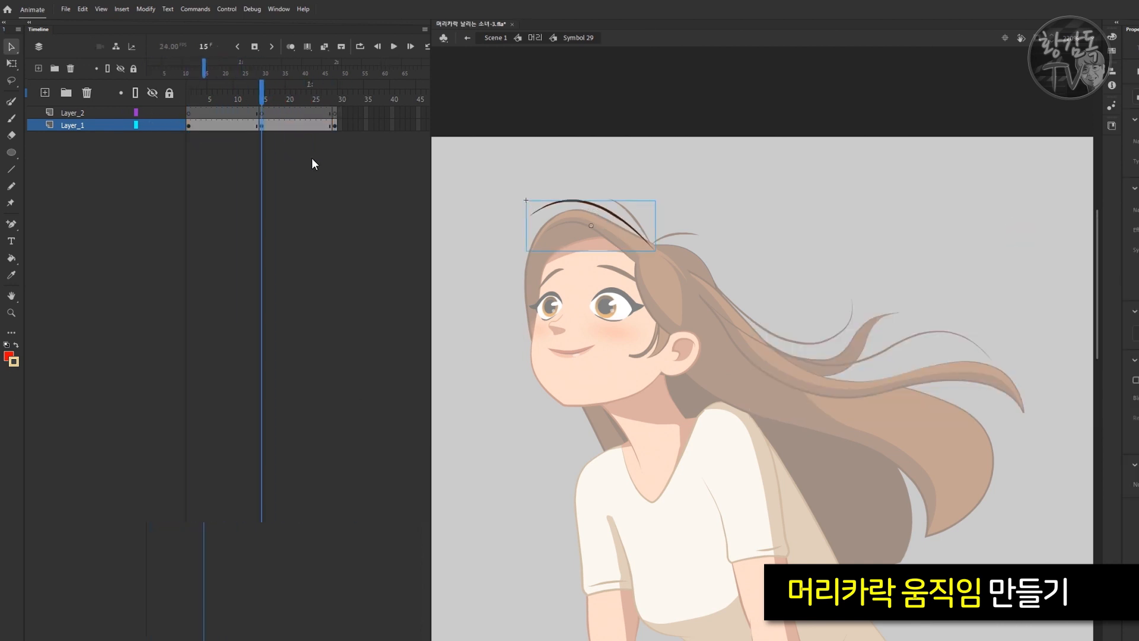
Step: In Symbol 29, add keyframes at frames 15 and 29 on the strand's layer and rotate the strand upward at frame 15
{"action": "left_click", "coordinate": [262, 125]}
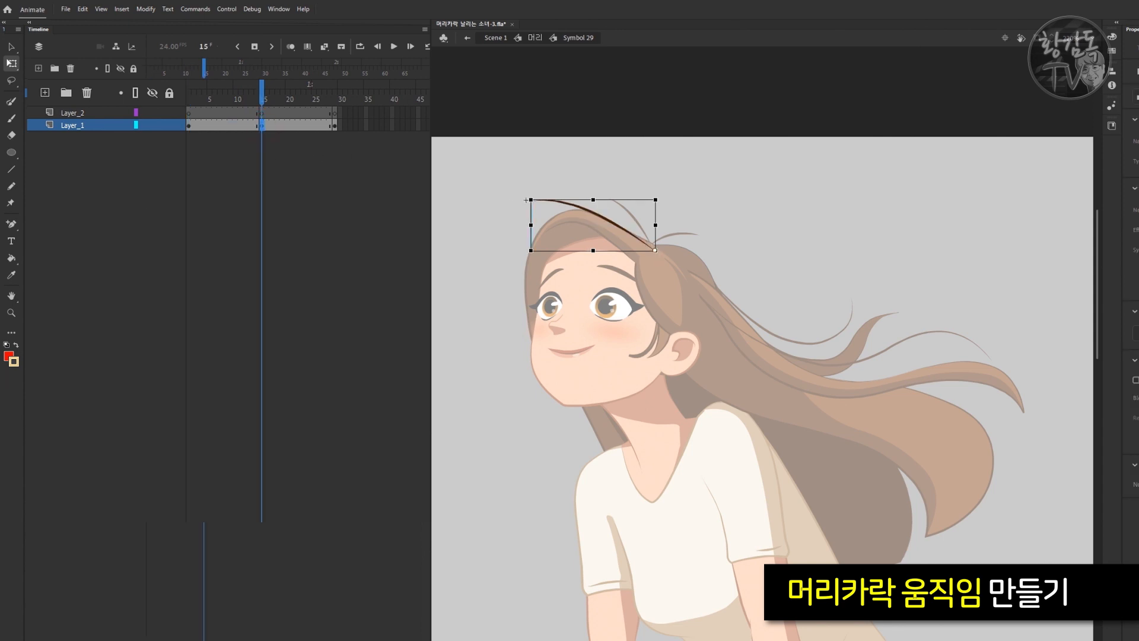
{"action": "left_click", "coordinate": [335, 126]}
{"action": "left_click_drag", "start_coordinate": [262, 125], "coordinate": [267, 126]}
{"action": "left_click_drag", "start_coordinate": [525, 200], "coordinate": [544, 177]}
Step: Create classic tweens between the strand's keyframes in Symbol 29, apply an ease preset to them and play the animation
{"action": "left_click_drag", "start_coordinate": [295, 126], "coordinate": [242, 126]}
{"action": "key", "text": "alt+shift+F5"}
{"action": "left_click", "coordinate": [1134, 254]}
{"action": "left_click", "coordinate": [959, 295]}
{"action": "double_click", "coordinate": [1018, 232]}
{"action": "left_click", "coordinate": [188, 100]}
{"action": "key", "text": "Return"}
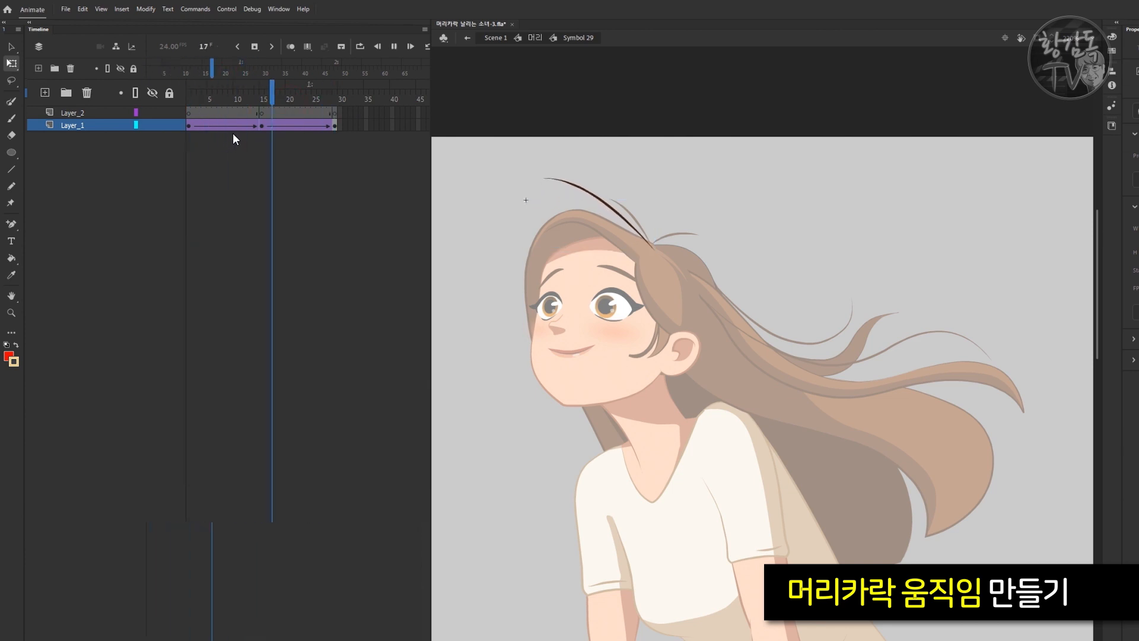
Step: Set the strand symbol's first loop frame to 22, synchronize symbols across its whole layer and play the animation
{"action": "left_click_drag", "start_coordinate": [288, 99], "coordinate": [298, 101]}
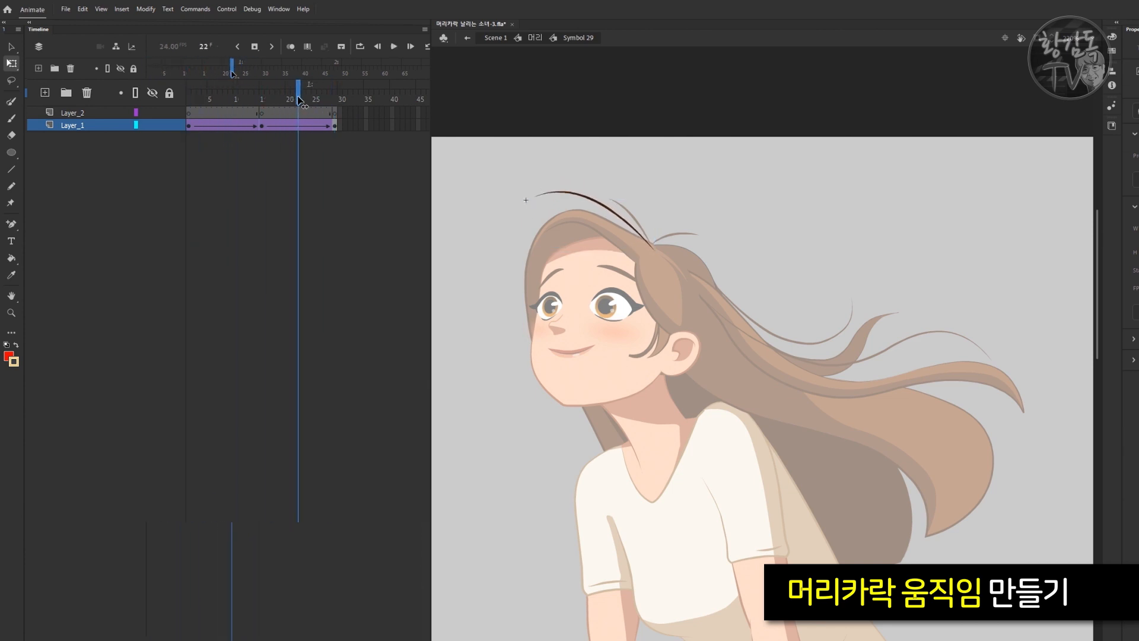
{"action": "left_click", "coordinate": [189, 125]}
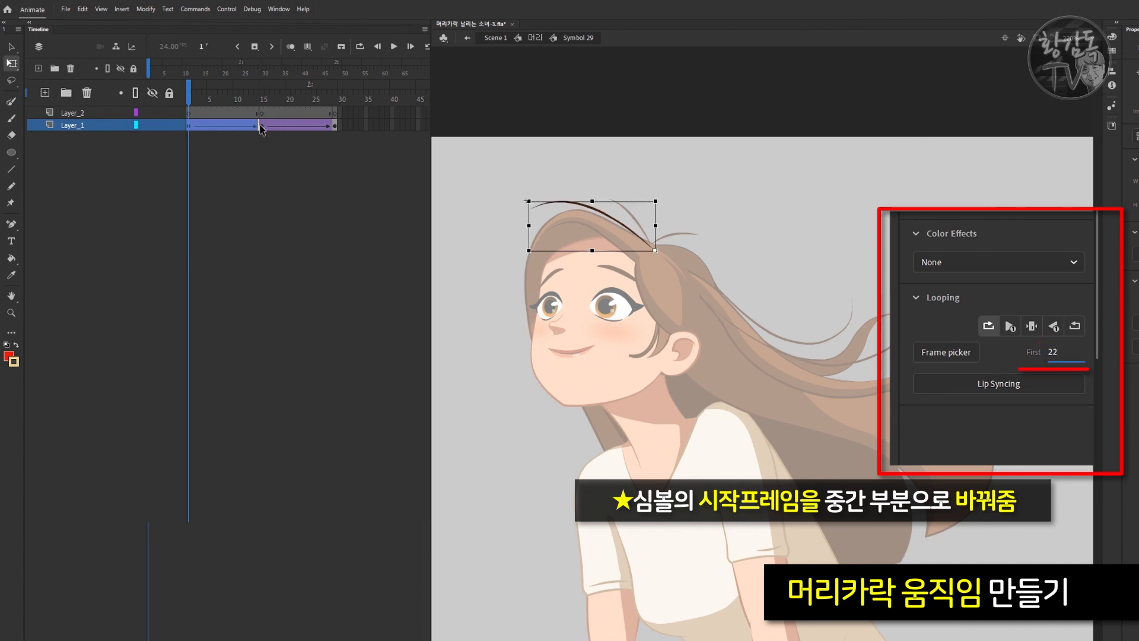
{"action": "left_click", "coordinate": [79, 126]}
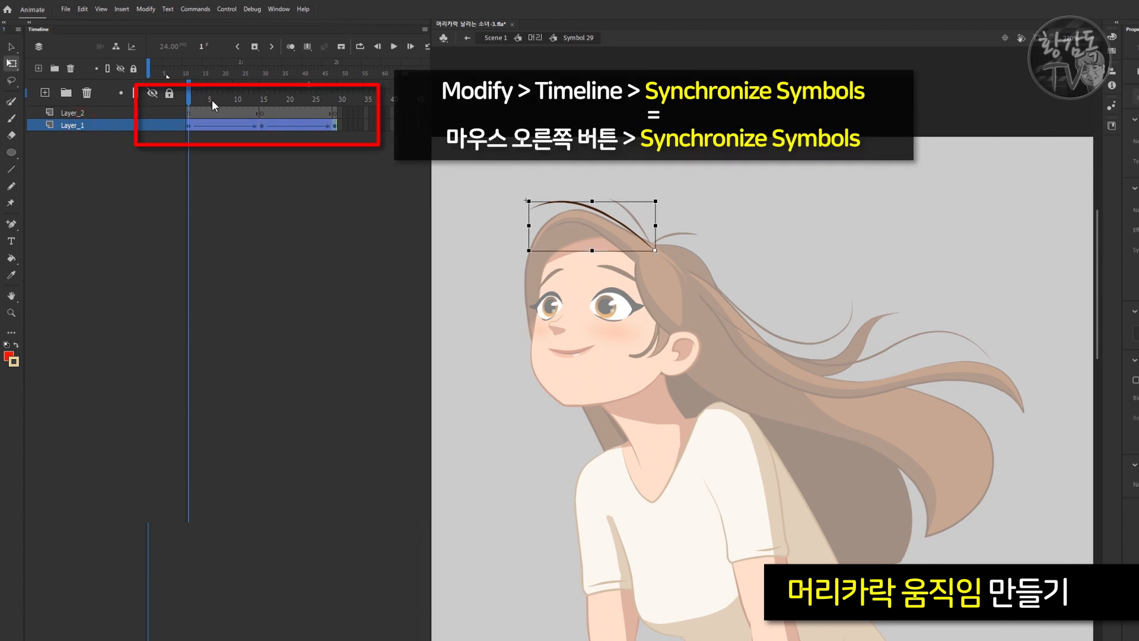
{"action": "left_click", "coordinate": [262, 99]}
{"action": "key", "text": "Return"}
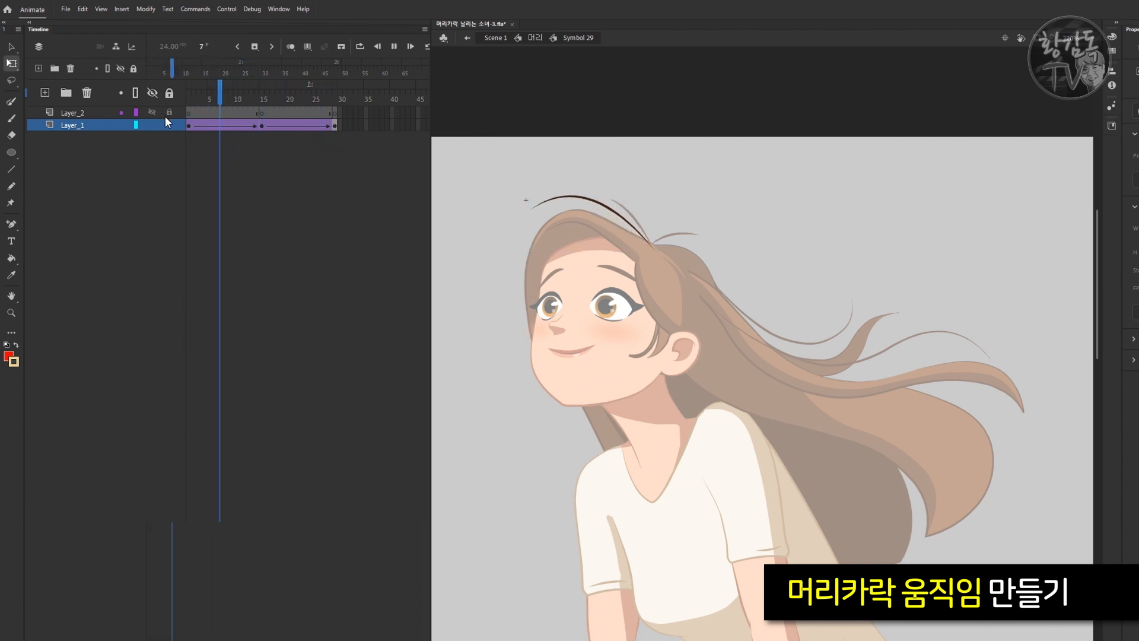
{"action": "key", "text": "Return"}
Step: Convert the strand's tweens to frame-by-frame animation with a keyframe every 2 frames and remove the duplicate last frame
{"action": "key", "text": "ctrl+alt+f"}
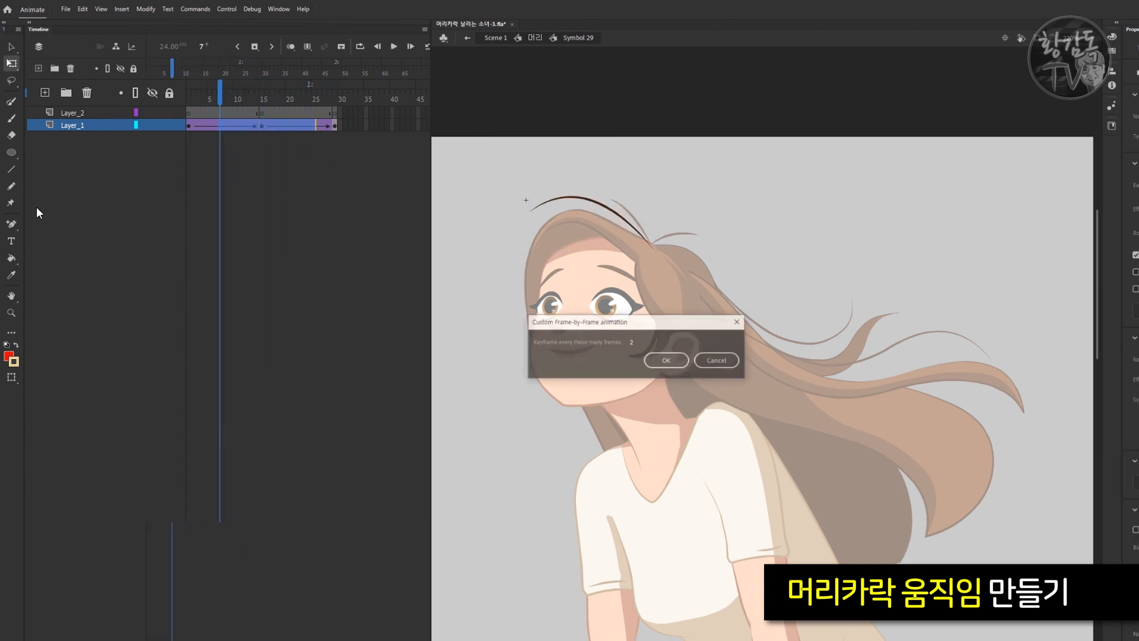
{"action": "key", "text": "Return"}
{"action": "left_click_drag", "start_coordinate": [321, 92], "coordinate": [368, 13]}
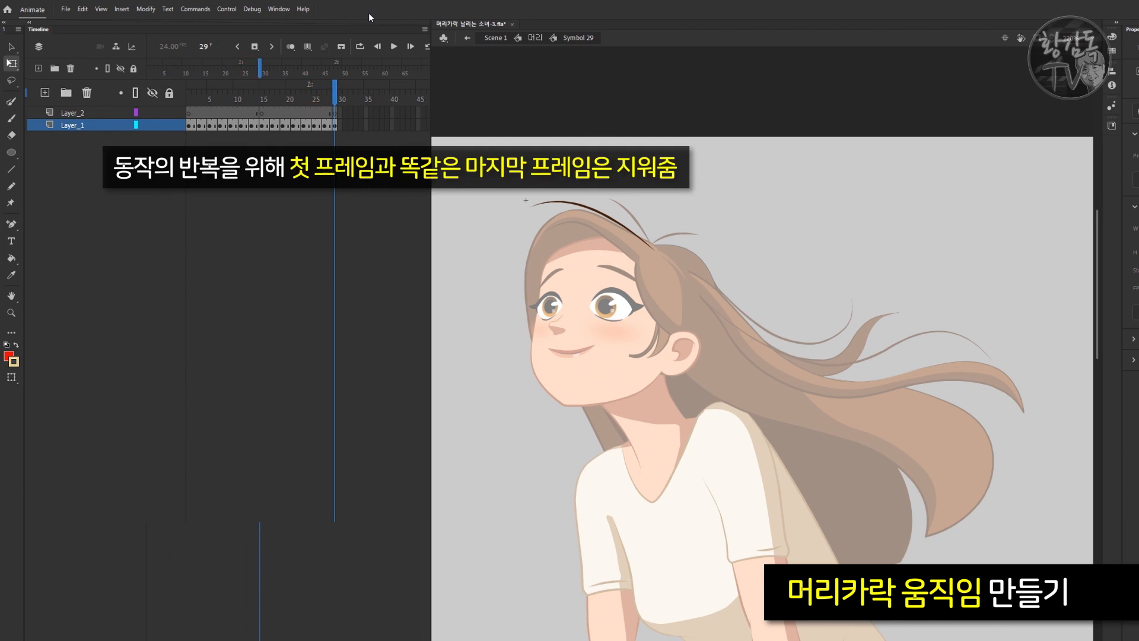
{"action": "key", "text": "shift+F5"}
{"action": "key", "text": "Return"}
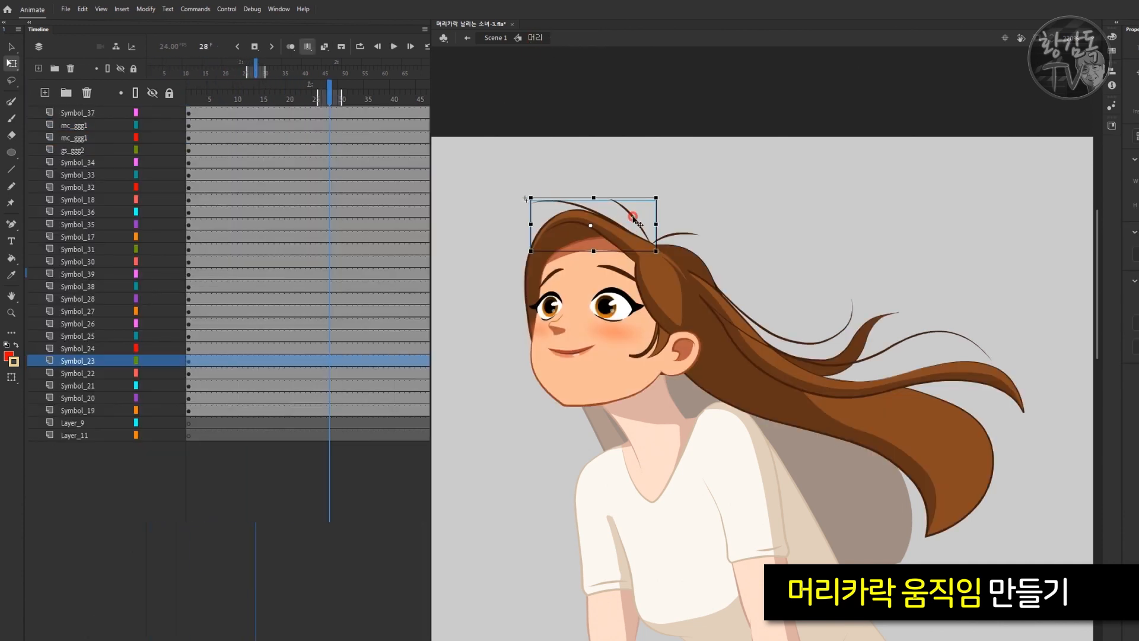
Step: Open the second hair strand's symbol, paste the timing guide frames on a new layer and extend the strand's layer to frame 29
{"action": "left_click", "coordinate": [635, 217]}
{"action": "left_click_drag", "start_coordinate": [530, 289], "coordinate": [755, 183]}
{"action": "double_click", "coordinate": [743, 301]}
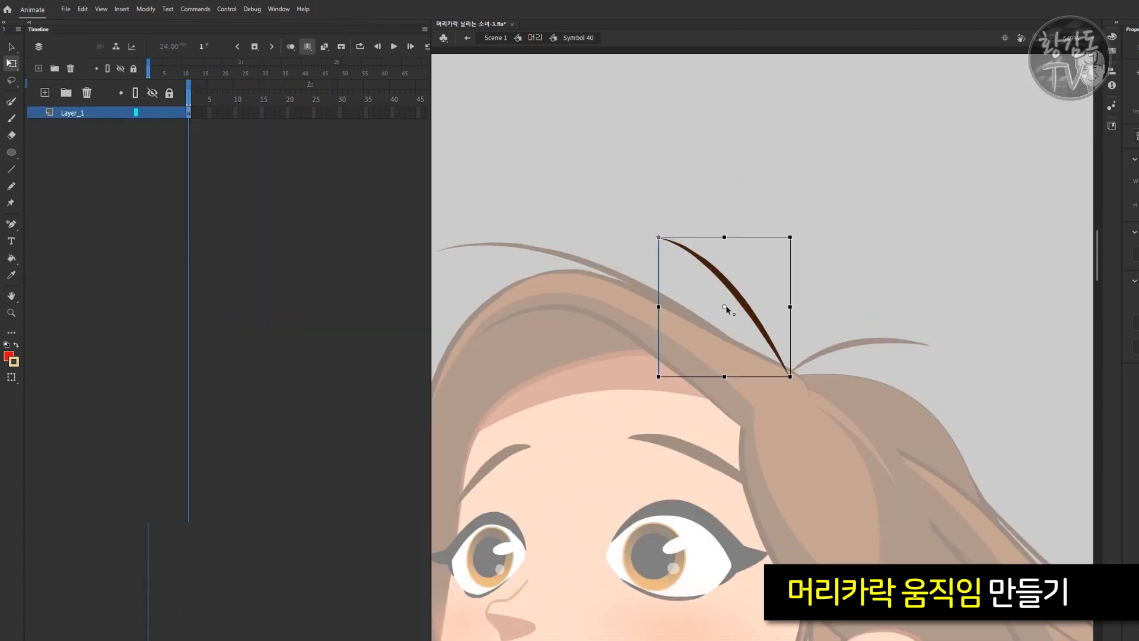
{"action": "left_click", "coordinate": [45, 93]}
{"action": "key", "text": "ctrl+alt+v"}
{"action": "left_click", "coordinate": [335, 126]}
{"action": "key", "text": "F5"}
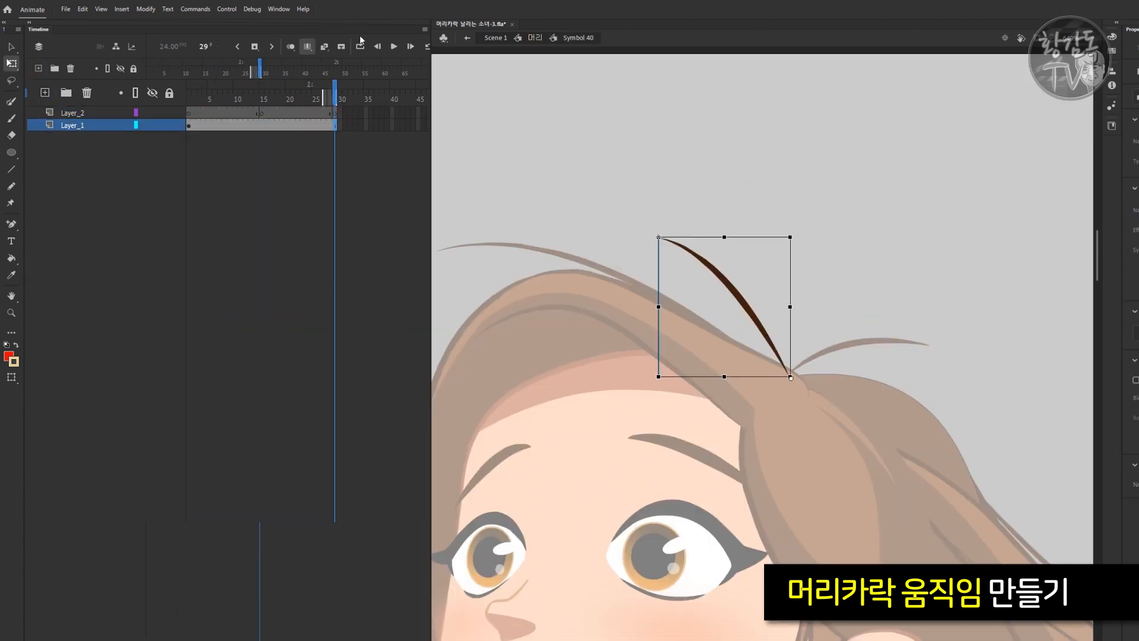
Step: Inside nested Symbol 24, paste the timing guide frames on a new layer and add strand keyframes at frames 15 and 29
{"action": "double_click", "coordinate": [747, 299]}
{"action": "left_click", "coordinate": [45, 93]}
{"action": "key", "text": "ctrl+alt+v"}
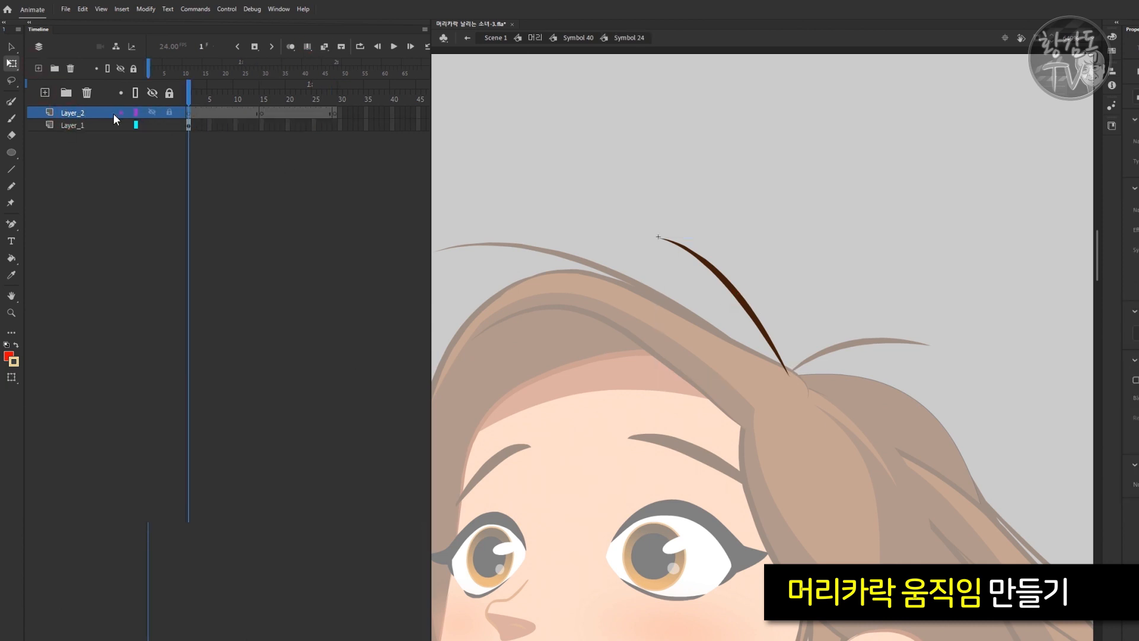
{"action": "left_click", "coordinate": [335, 126]}
{"action": "key", "text": "F6"}
{"action": "left_click", "coordinate": [261, 125]}
{"action": "key", "text": "F6"}
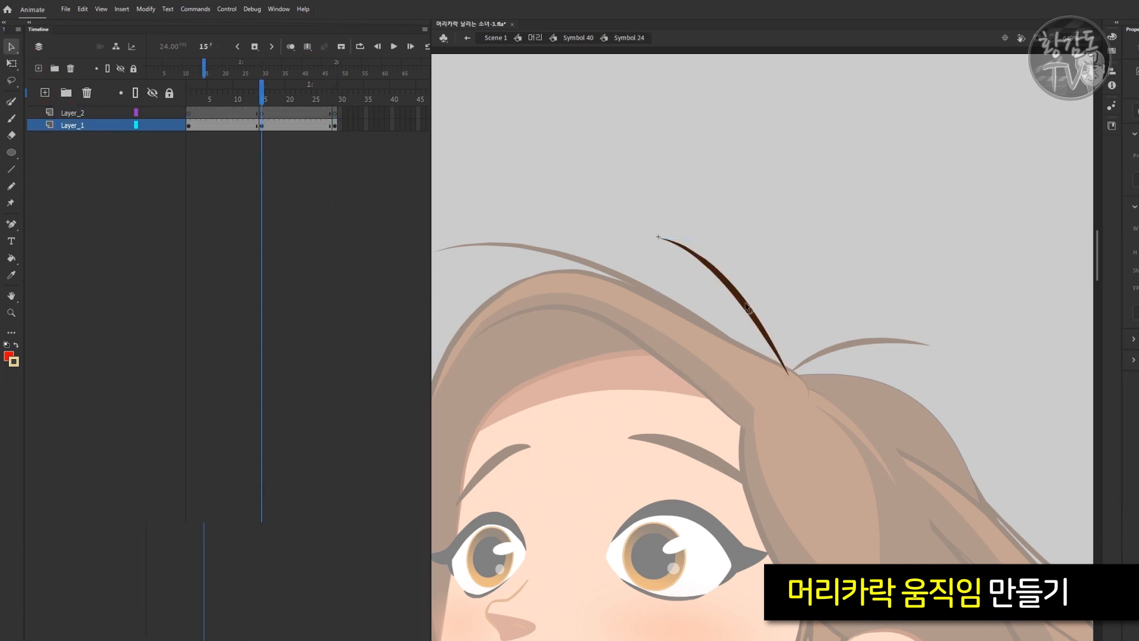
Step: Bend the second strand's curve and tip at frame 15 and create shape tweens between its keyframes
{"action": "left_click_drag", "start_coordinate": [747, 308], "coordinate": [728, 310]}
{"action": "left_click_drag", "start_coordinate": [666, 217], "coordinate": [680, 212]}
{"action": "left_click_drag", "start_coordinate": [295, 126], "coordinate": [189, 94]}
{"action": "right_click", "coordinate": [241, 125]}
{"action": "left_click", "coordinate": [301, 164]}
Step: In Symbol 40, add strand keyframes at frames 18 and 35, then try rotating the strand and undo the rotation
{"action": "left_click", "coordinate": [367, 126]}
{"action": "key", "text": "F6"}
{"action": "left_click", "coordinate": [277, 125]}
{"action": "key", "text": "F6"}
{"action": "key", "text": "q"}
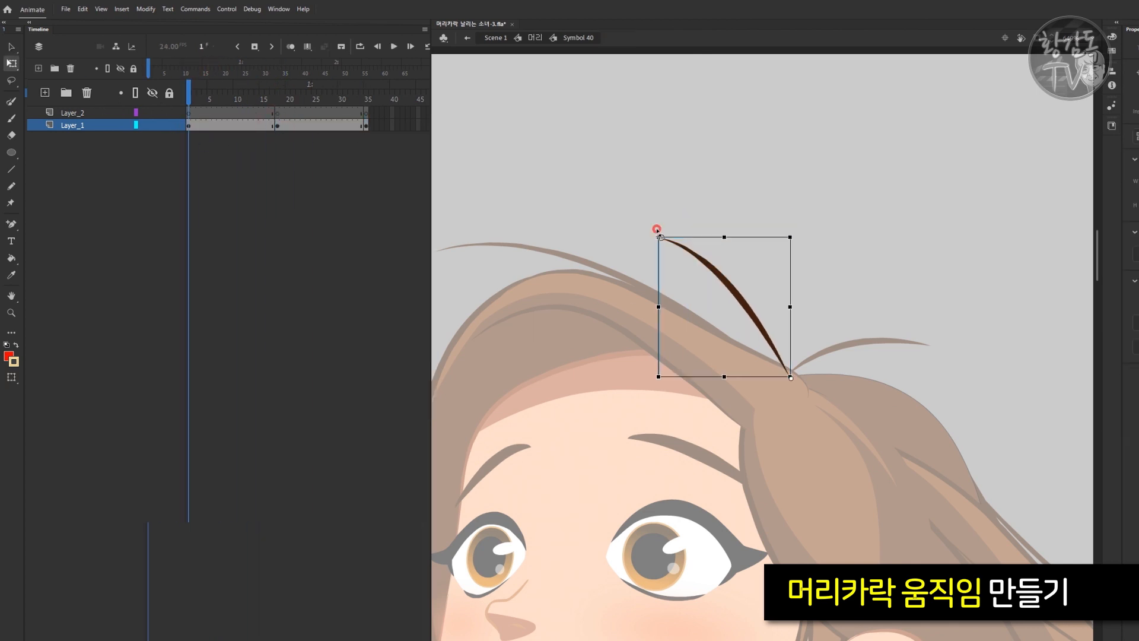
{"action": "left_click_drag", "start_coordinate": [656, 229], "coordinate": [701, 171]}
{"action": "key", "text": "ctrl+z"}
Step: Apply an ease preset to the second strand's tweens, rotate the strand slightly about its root and play the animation
{"action": "left_click", "coordinate": [281, 126]}
{"action": "key", "text": "Return"}
{"action": "left_click", "coordinate": [1138, 209]}
{"action": "double_click", "coordinate": [1021, 237]}
{"action": "left_click_drag", "start_coordinate": [319, 94], "coordinate": [188, 93]}
{"action": "left_click", "coordinate": [726, 277]}
{"action": "left_click_drag", "start_coordinate": [657, 232], "coordinate": [677, 214]}
{"action": "key", "text": "Return"}
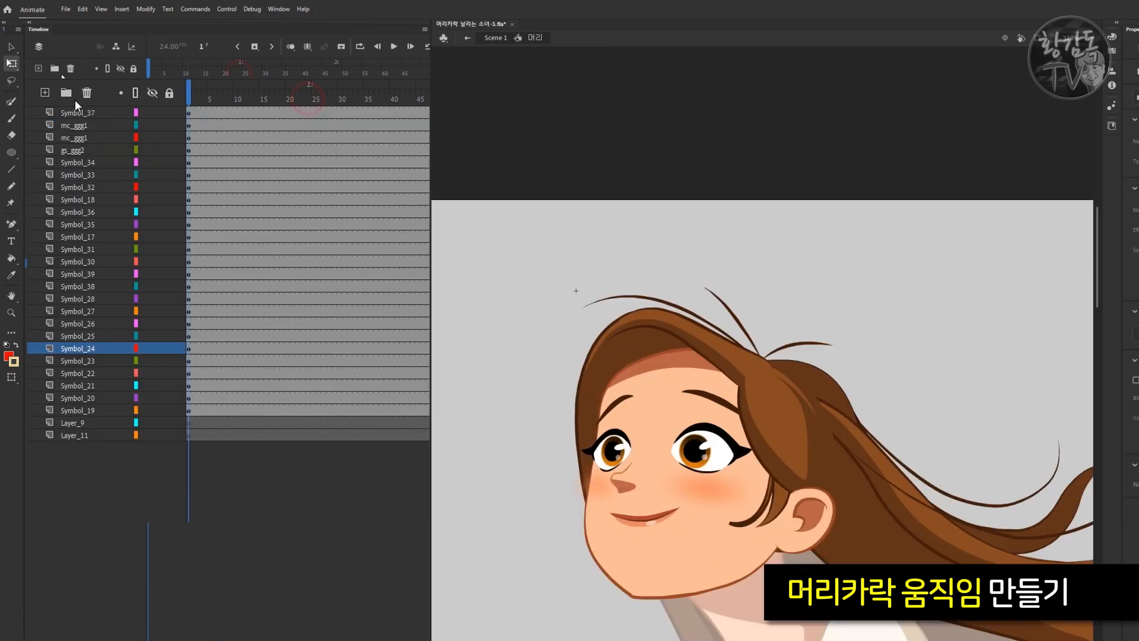
Step: Adjust the Symbol_34 and Symbol_22 hair pieces at their middle keyframe and convert each animated layer to a symbol
{"action": "key", "text": "Return"}
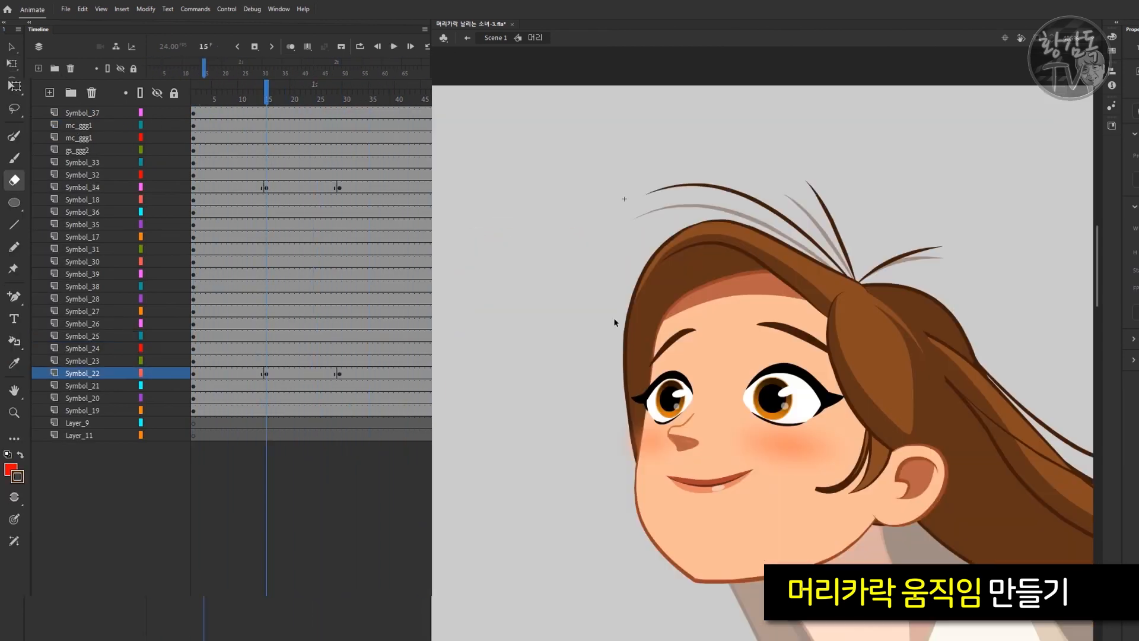
{"action": "left_click", "coordinate": [658, 415]}
{"action": "key", "text": "ctrl+z"}
{"action": "left_click_drag", "start_coordinate": [710, 541], "coordinate": [796, 541]}
{"action": "left_click", "coordinate": [546, 386]}
{"action": "left_click", "coordinate": [638, 380]}
{"action": "key", "text": "comma"}
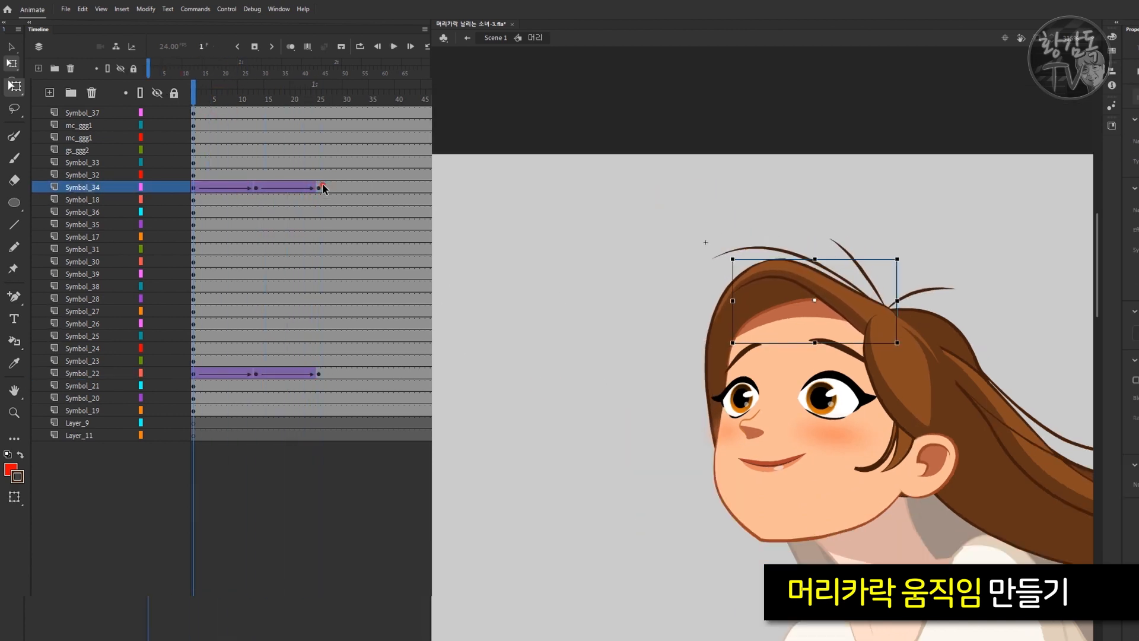
{"action": "right_click", "coordinate": [83, 187]}
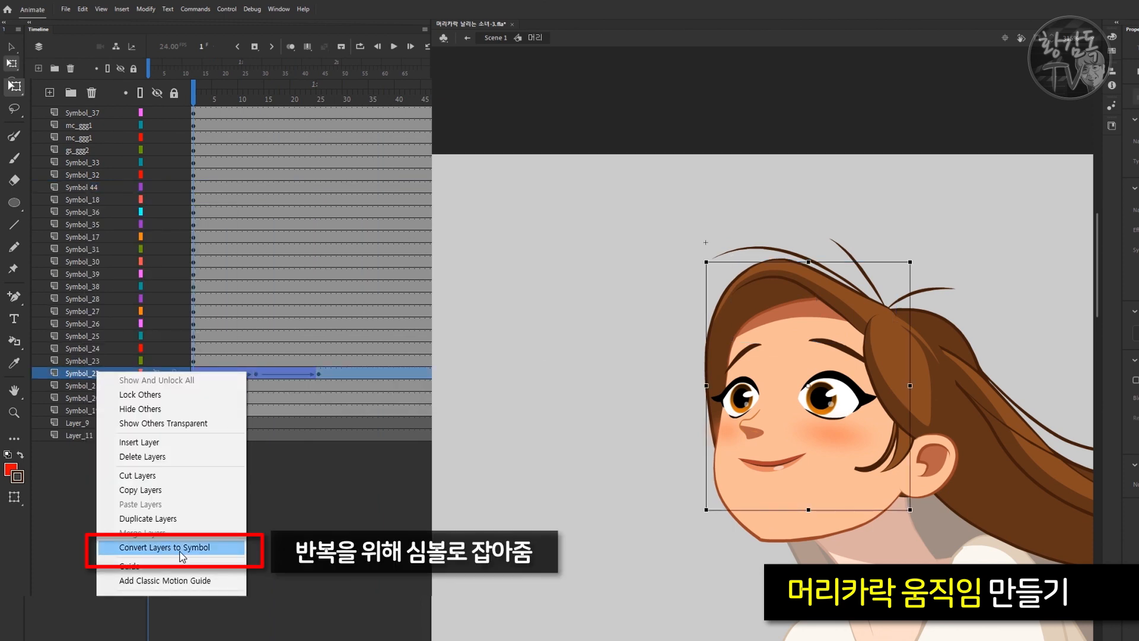
{"action": "left_click", "coordinate": [180, 548]}
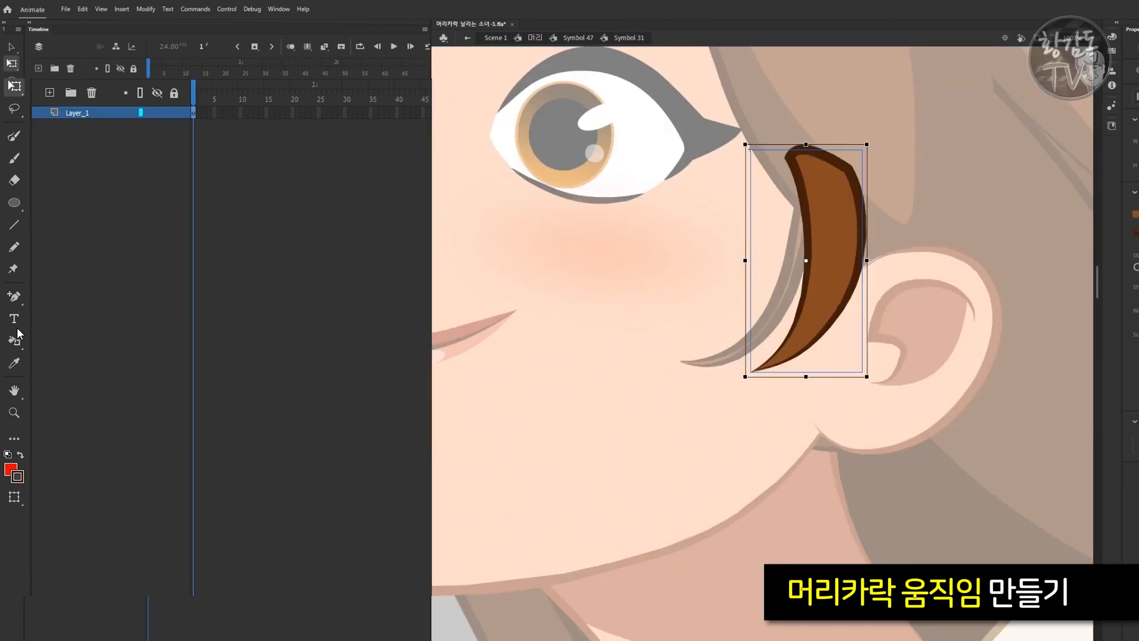
Step: Place Asset Warp puppet pins at the root, middle and tip of the side hair lock beside the ear
{"action": "left_click", "coordinate": [17, 271]}
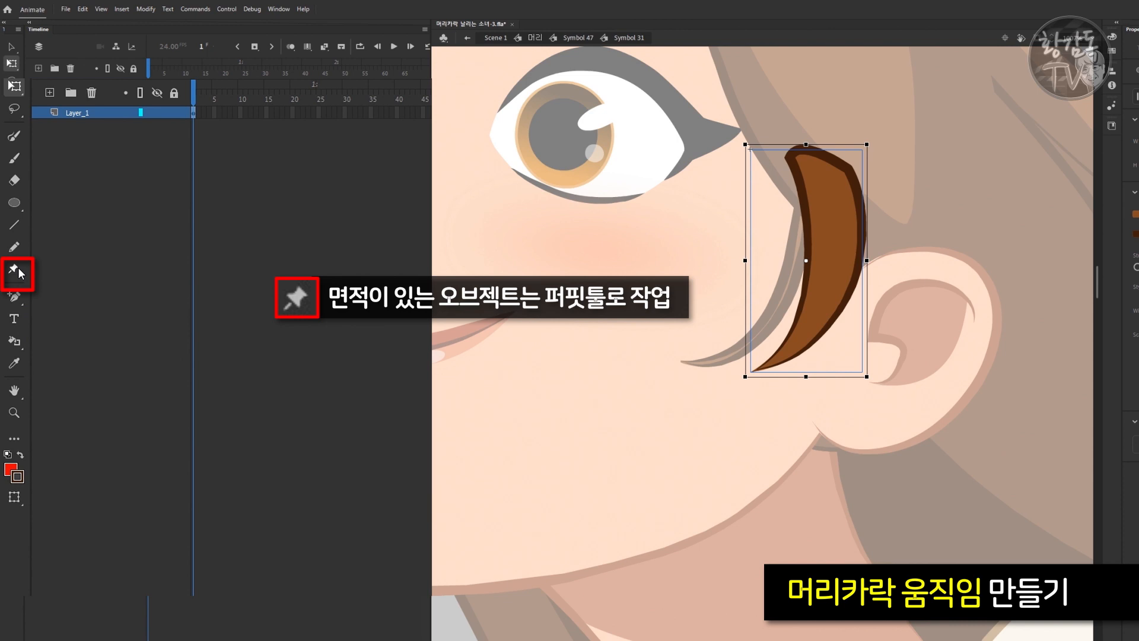
{"action": "left_click", "coordinate": [826, 167]}
{"action": "left_click", "coordinate": [832, 264]}
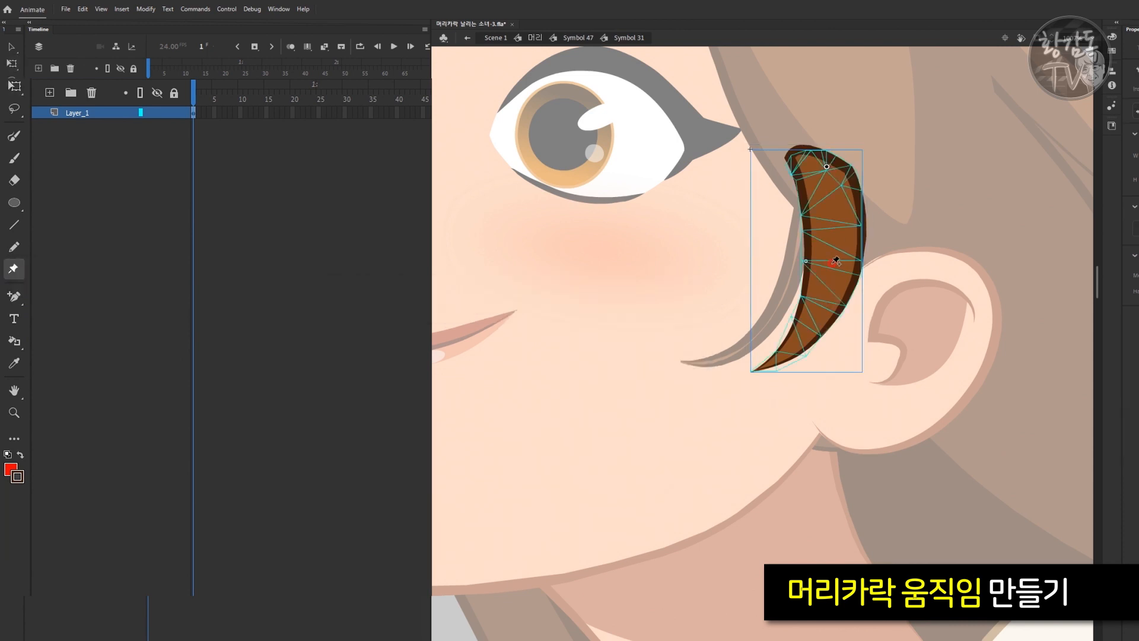
{"action": "left_click", "coordinate": [754, 370]}
Step: Add keyframes at frames 21 and 41, bend the lock's middle and tip pins at frame 21 and use classic tweens between them
{"action": "left_click", "coordinate": [270, 113]}
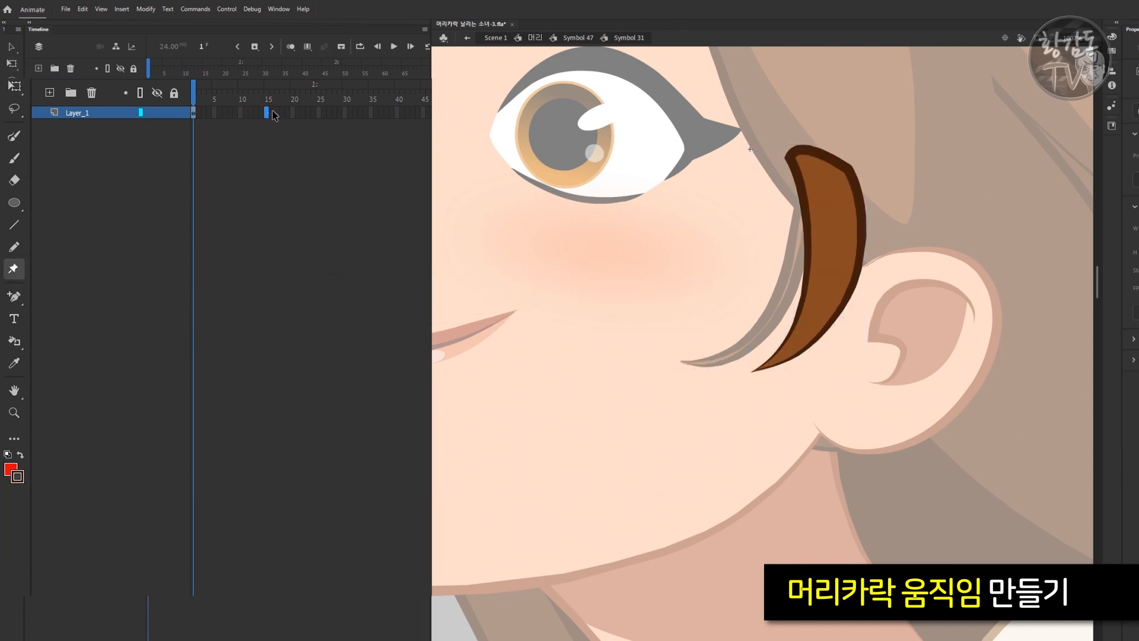
{"action": "left_click", "coordinate": [297, 113]}
{"action": "key", "text": "F6"}
{"action": "left_click_drag", "start_coordinate": [297, 114], "coordinate": [329, 116]}
{"action": "left_click", "coordinate": [298, 114]}
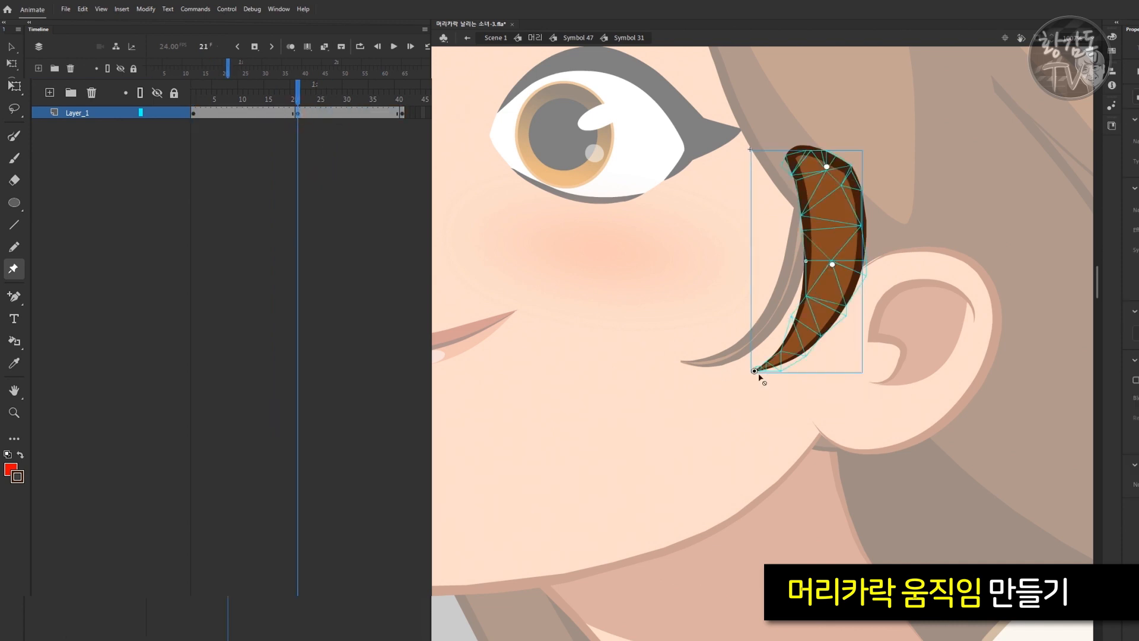
{"action": "left_click_drag", "start_coordinate": [755, 370], "coordinate": [781, 395]}
{"action": "left_click_drag", "start_coordinate": [832, 264], "coordinate": [814, 265]}
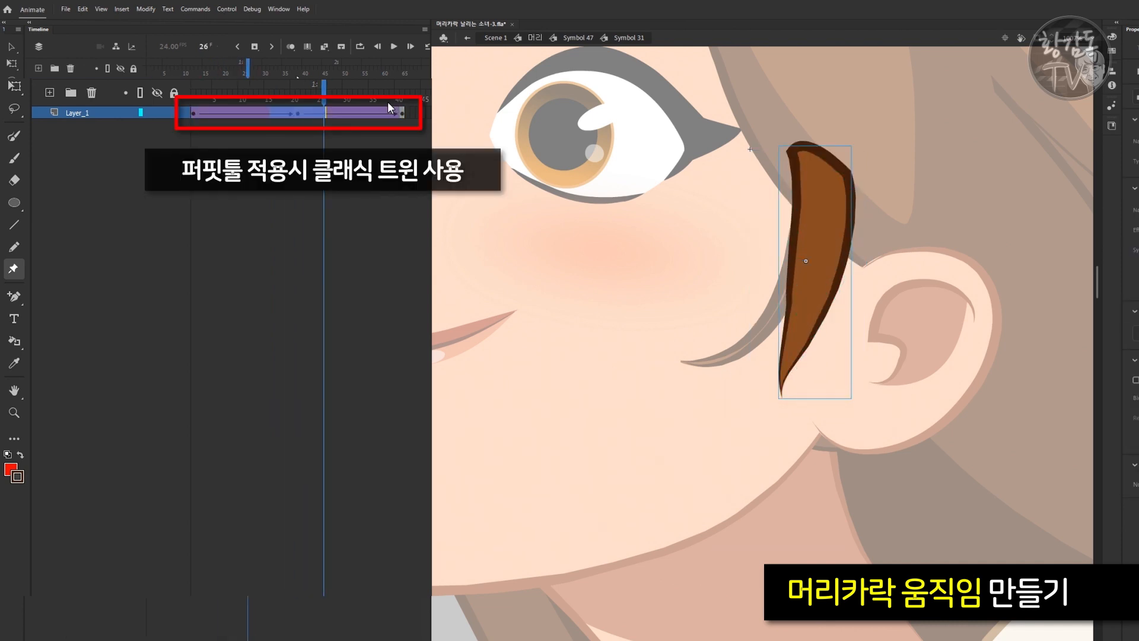
{"action": "key", "text": "Return"}
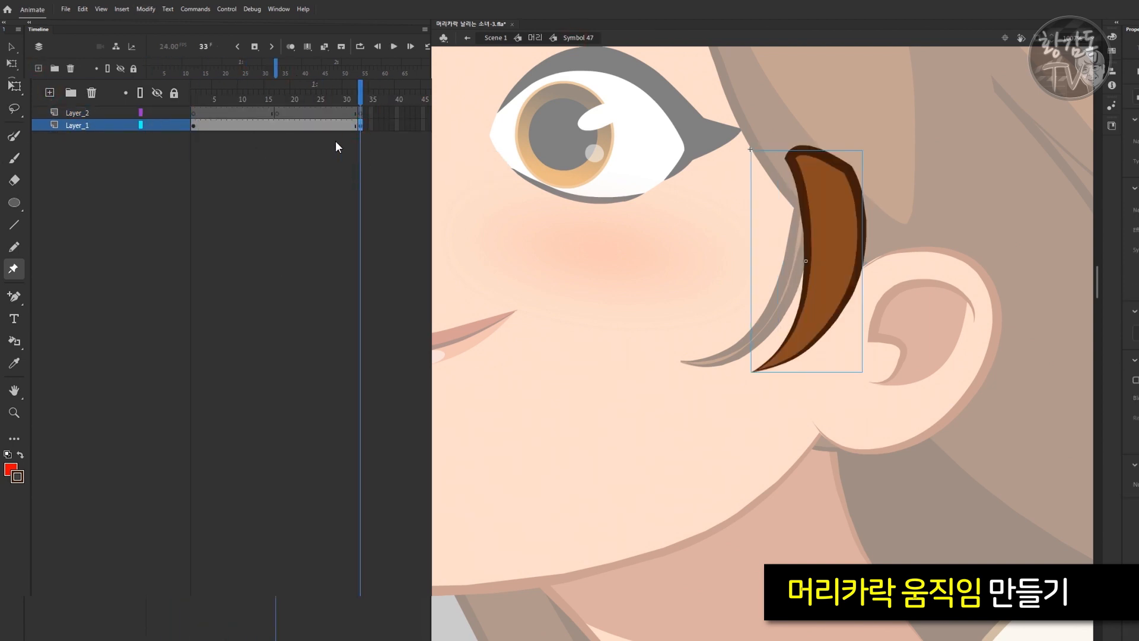
Step: In Symbol 47, keyframe the side hair lock at frames 17 and 33 to match the timing guide layer
{"action": "left_click", "coordinate": [276, 126]}
{"action": "left_click", "coordinate": [278, 124]}
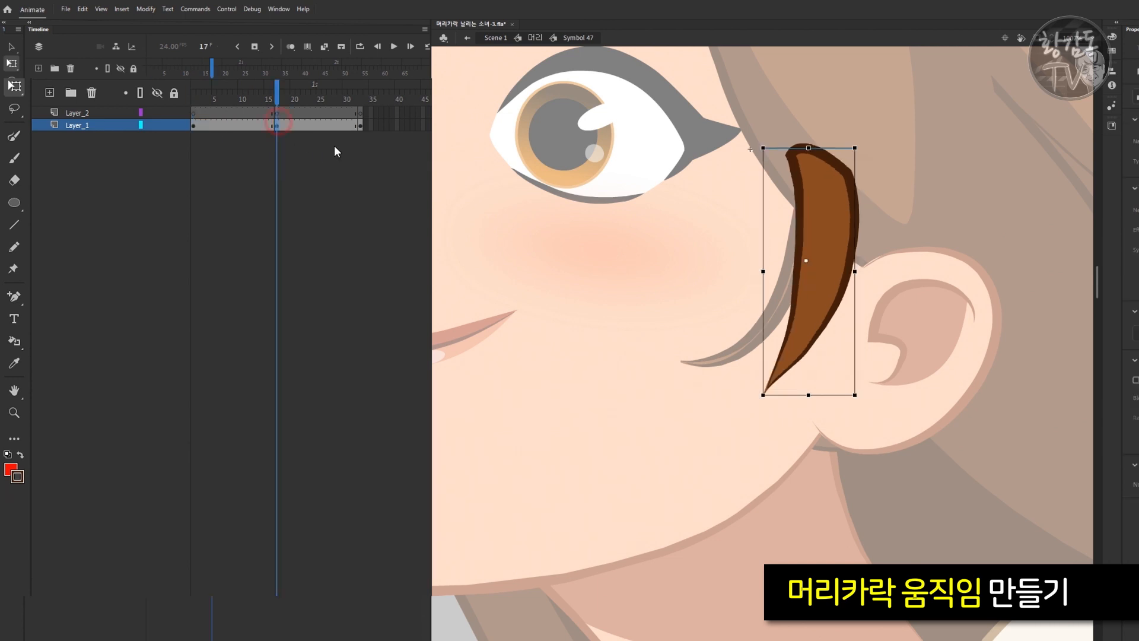
{"action": "left_click", "coordinate": [359, 126]}
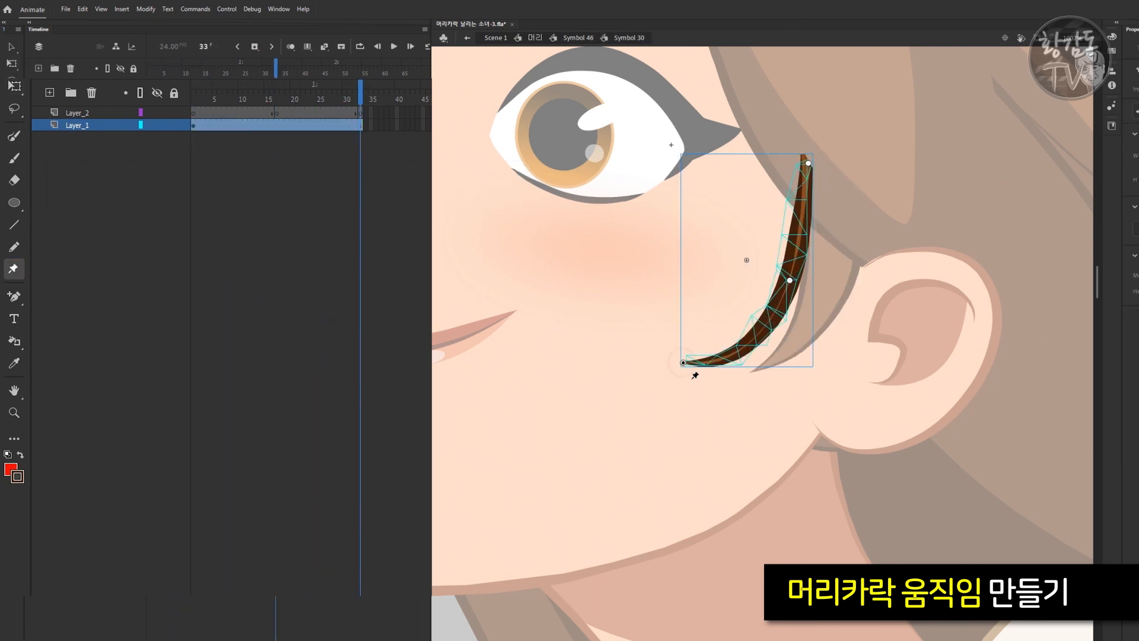
Step: In Symbol 30, add keyframes at frames 33 and 17 and bend the side hair lock by its middle pin
{"action": "key", "text": "F6"}
{"action": "left_click", "coordinate": [277, 125]}
{"action": "key", "text": "F6"}
{"action": "left_click_drag", "start_coordinate": [789, 280], "coordinate": [758, 263]}
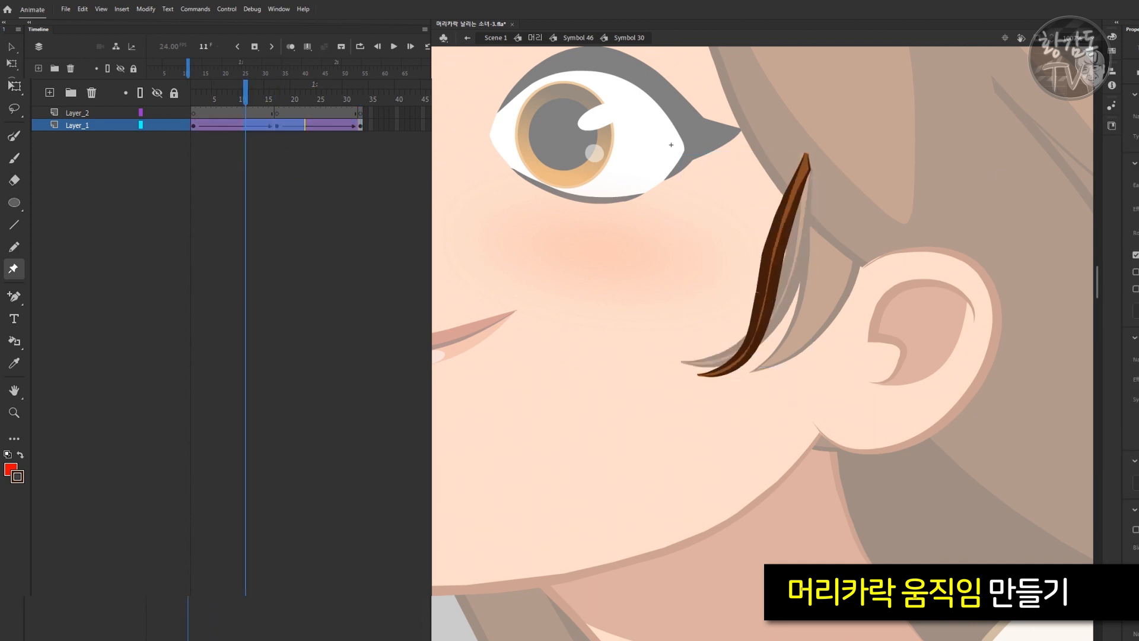
Step: Apply Cubic Ease In Out easing to the side hair lock's classic tweens and preview the motion
{"action": "left_click", "coordinate": [1136, 208]}
{"action": "left_click", "coordinate": [957, 295]}
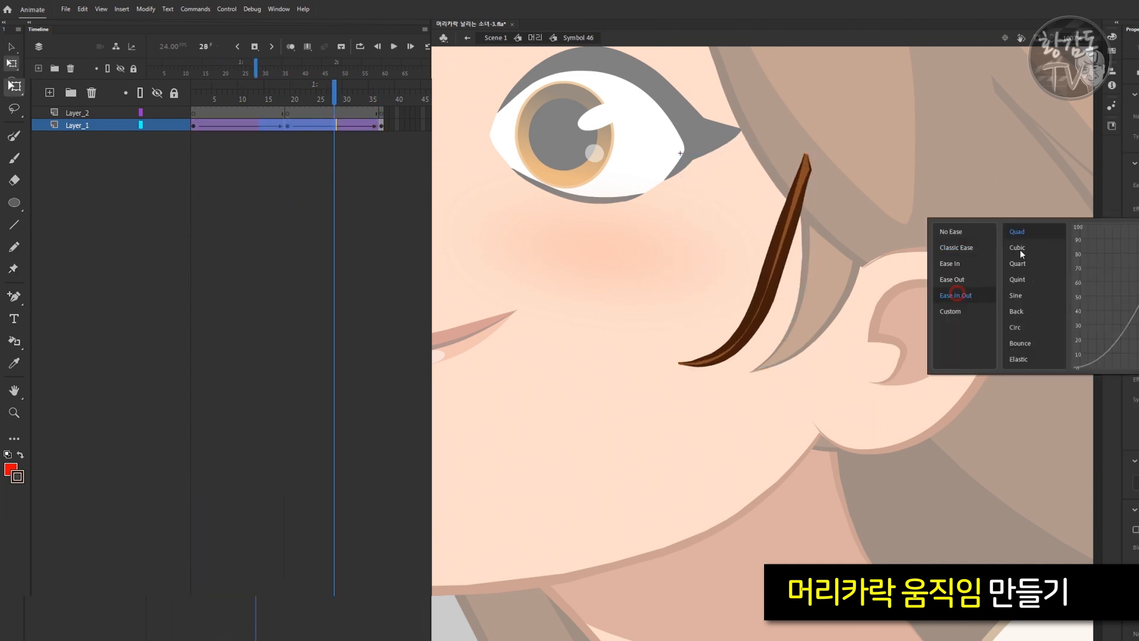
{"action": "double_click", "coordinate": [1020, 249]}
{"action": "key", "text": "Return"}
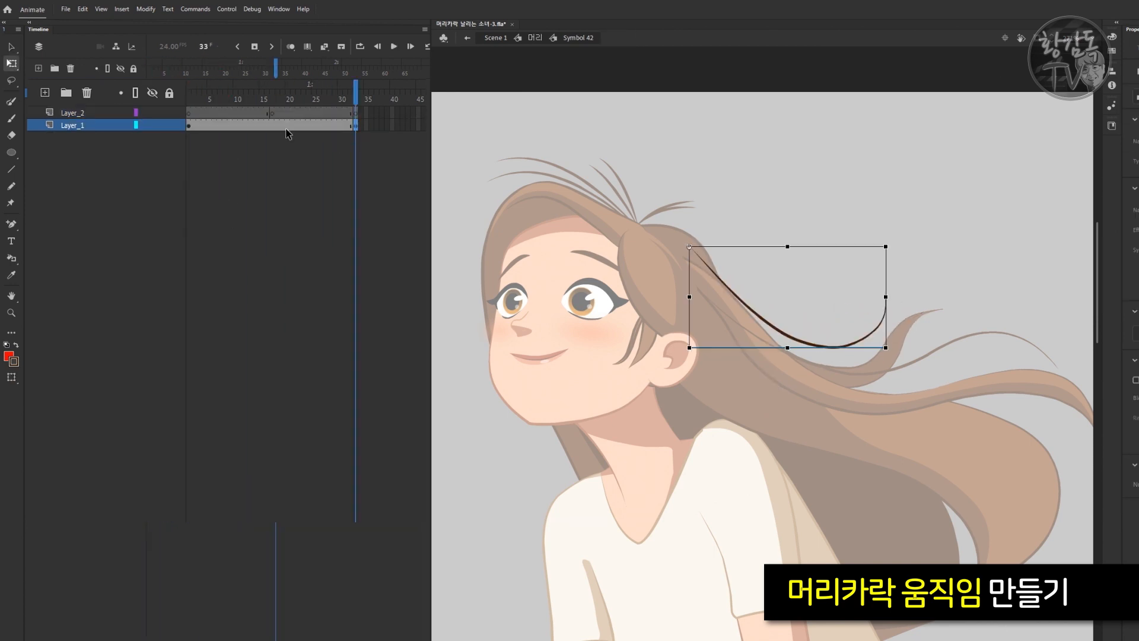
Step: In Symbol 42, add a keyframe at frame 17, adjust the thin flyaway strand's end and preview its motion
{"action": "left_click", "coordinate": [272, 126]}
{"action": "key", "text": "F6"}
{"action": "left_click", "coordinate": [188, 126]}
{"action": "left_click_drag", "start_coordinate": [892, 356], "coordinate": [892, 370]}
{"action": "left_click", "coordinate": [273, 125]}
{"action": "key", "text": "Return"}
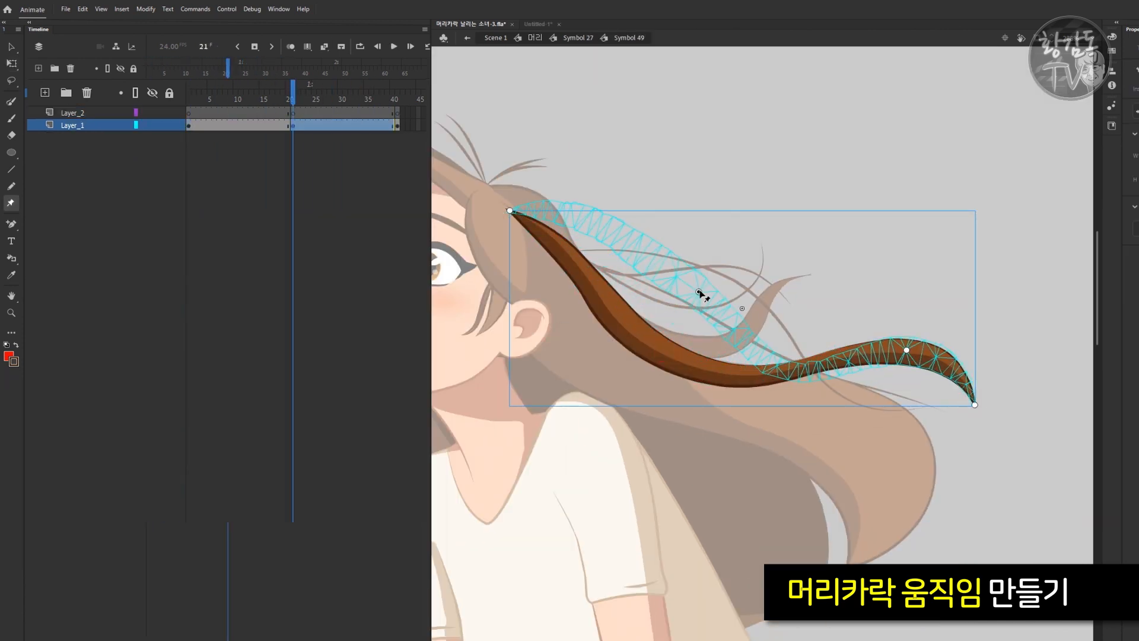
Step: At frame 21, bend the long hair locks in Symbol 49 and Symbol 50 by their puppet pins and preview them
{"action": "left_click_drag", "start_coordinate": [691, 297], "coordinate": [701, 286]}
{"action": "left_click_drag", "start_coordinate": [974, 404], "coordinate": [984, 399]}
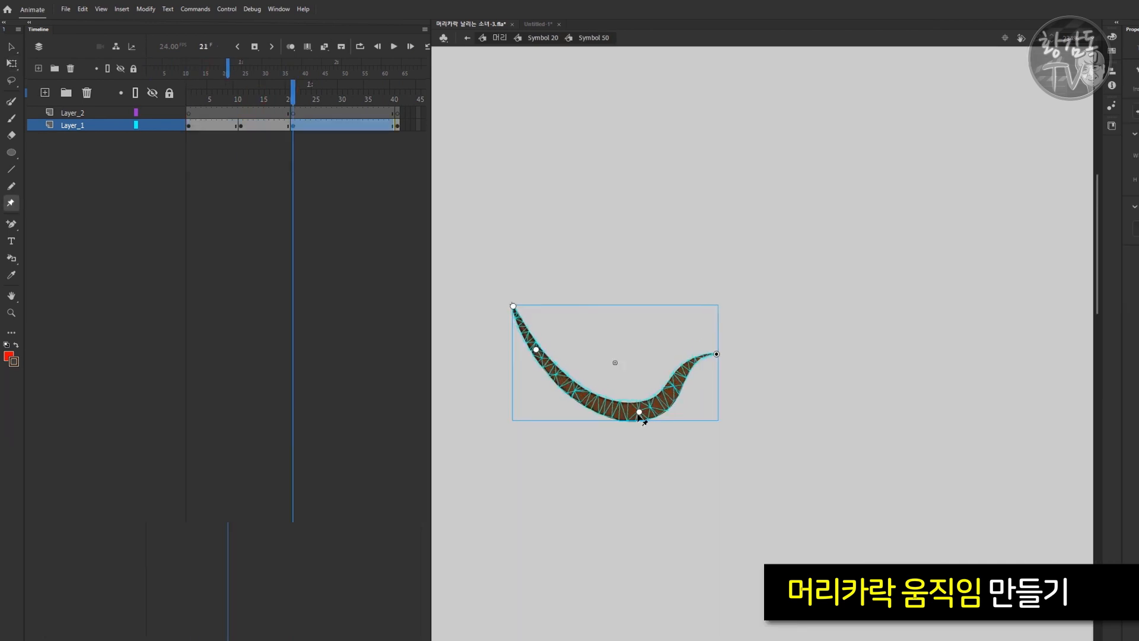
{"action": "left_click_drag", "start_coordinate": [647, 374], "coordinate": [646, 375]}
{"action": "key", "text": "Return"}
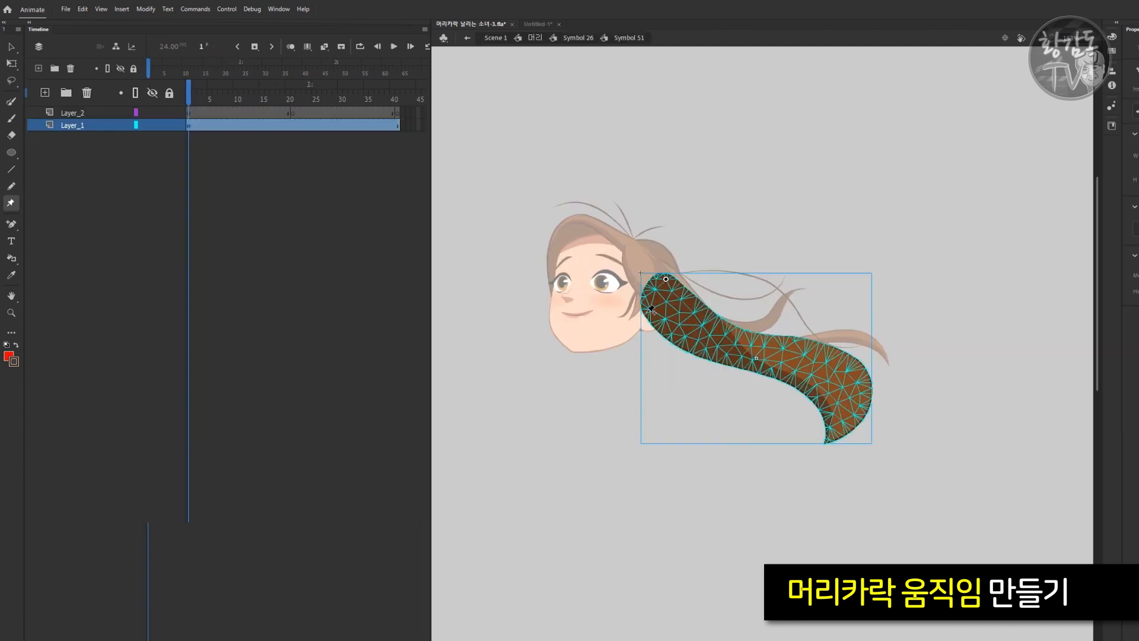
Step: In Symbol 16, bend the large back-hair piece outward at frame 21 by its tip pin and preview the hair animation
{"action": "left_click", "coordinate": [292, 138]}
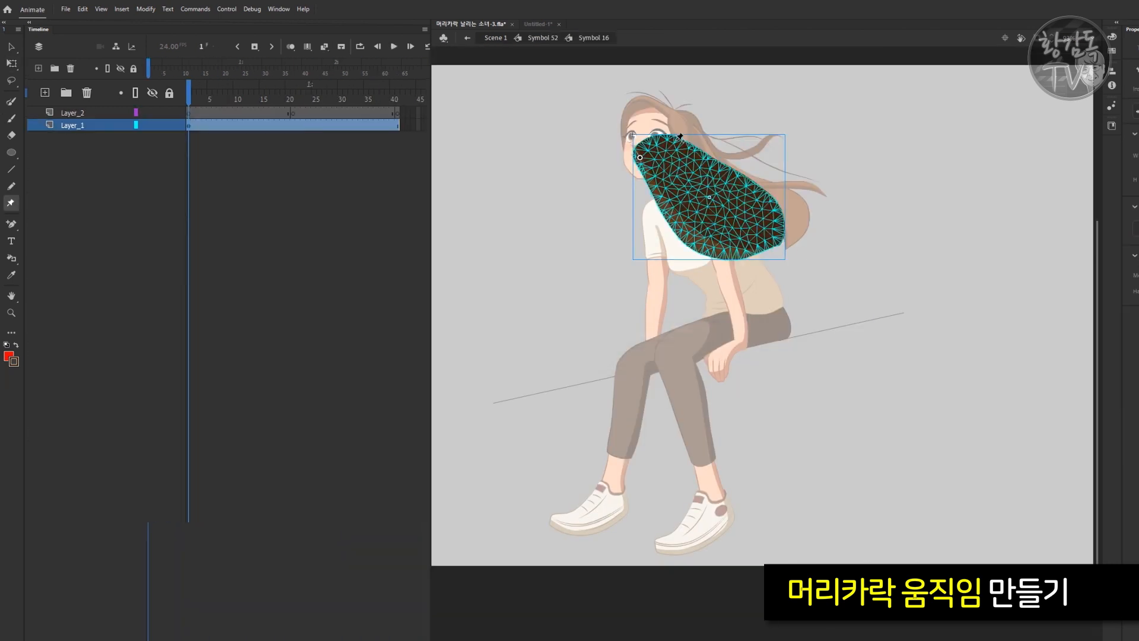
{"action": "left_click", "coordinate": [292, 125]}
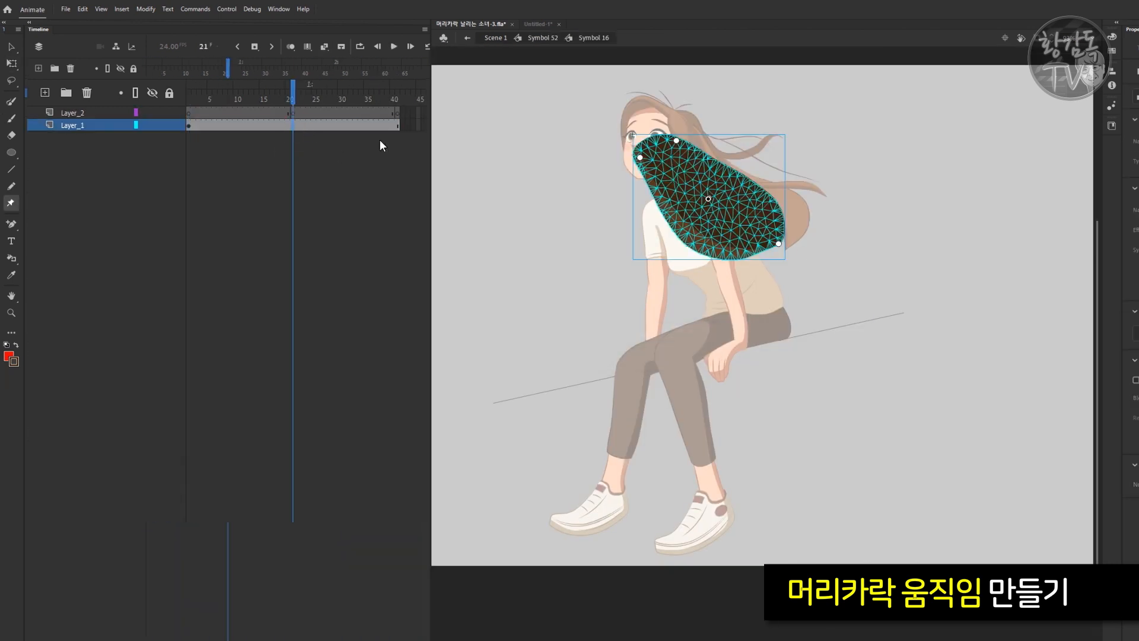
{"action": "left_click_drag", "start_coordinate": [778, 243], "coordinate": [794, 237]}
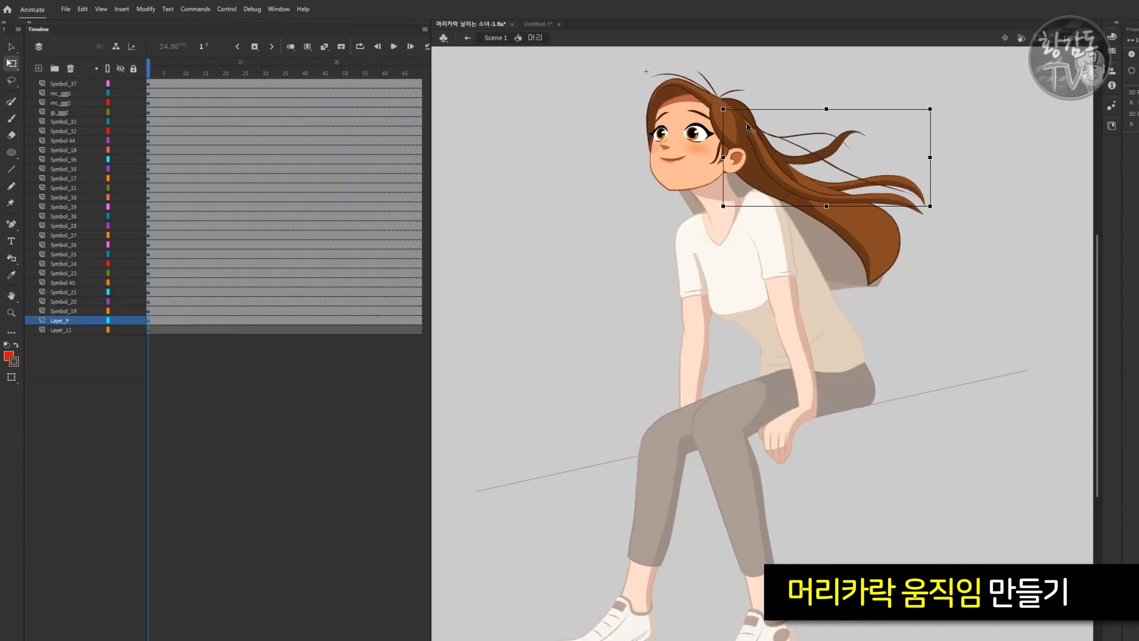
{"action": "left_click_drag", "start_coordinate": [949, 196], "coordinate": [792, 283]}
{"action": "key", "text": "Return"}
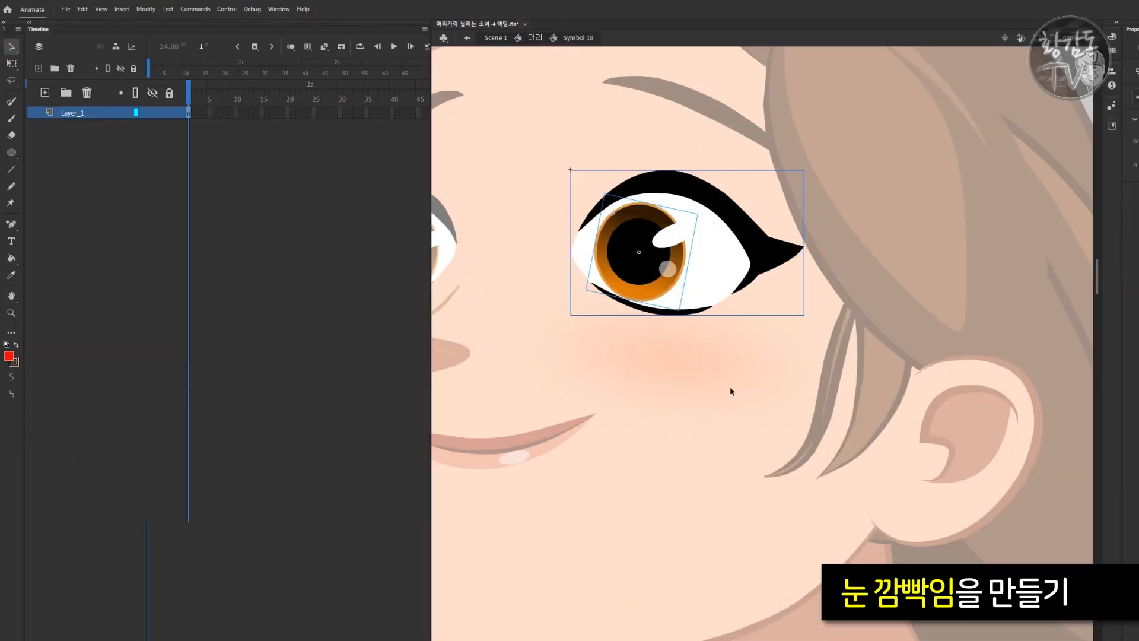
Step: In Symbol 18, cut the near eye's upper lash from its outer wing and separate the two parts onto their own layers
{"action": "left_click", "coordinate": [712, 273]}
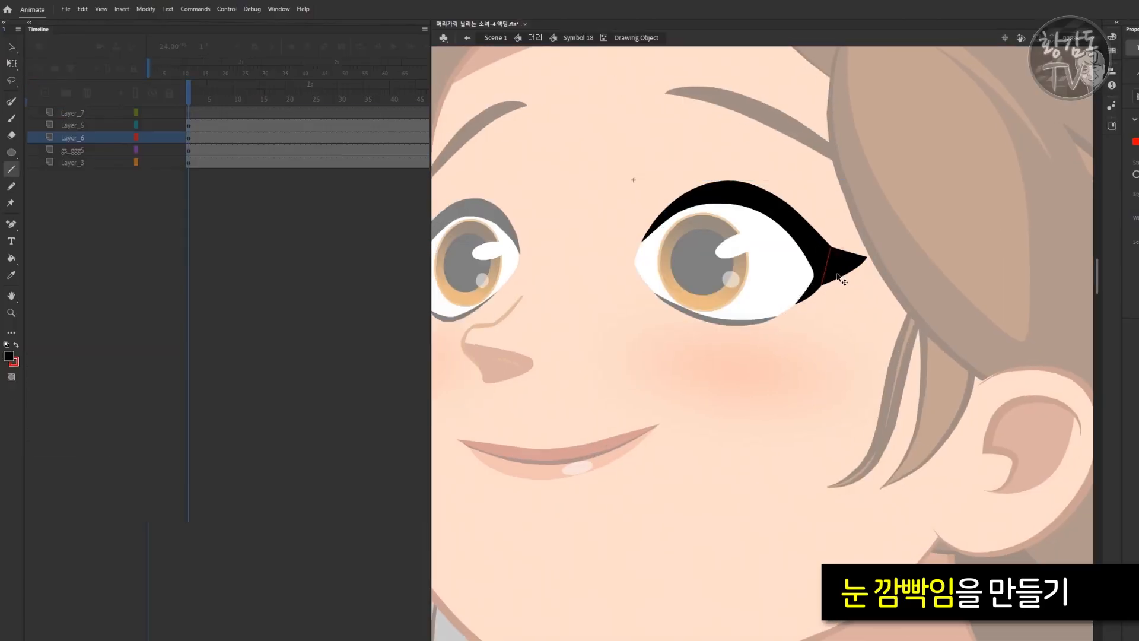
{"action": "left_click", "coordinate": [799, 238], "text": "ctrl"}
{"action": "key", "text": "ctrl+g"}
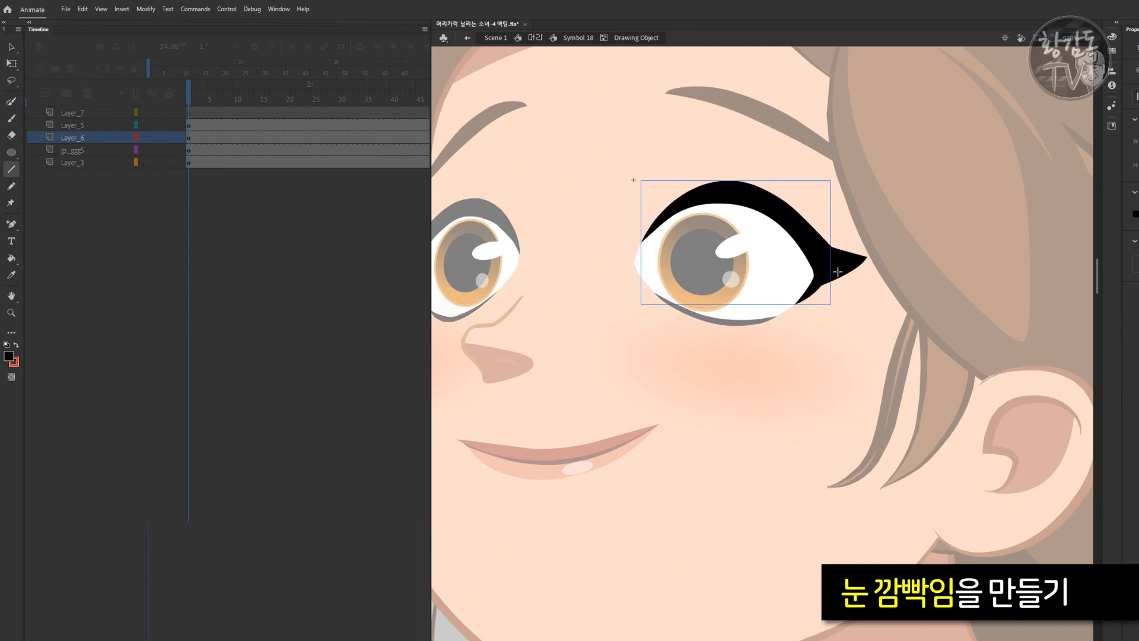
{"action": "key", "text": "e"}
{"action": "left_click_drag", "start_coordinate": [829, 248], "coordinate": [825, 290]}
{"action": "double_click", "coordinate": [838, 306], "text": "ctrl"}
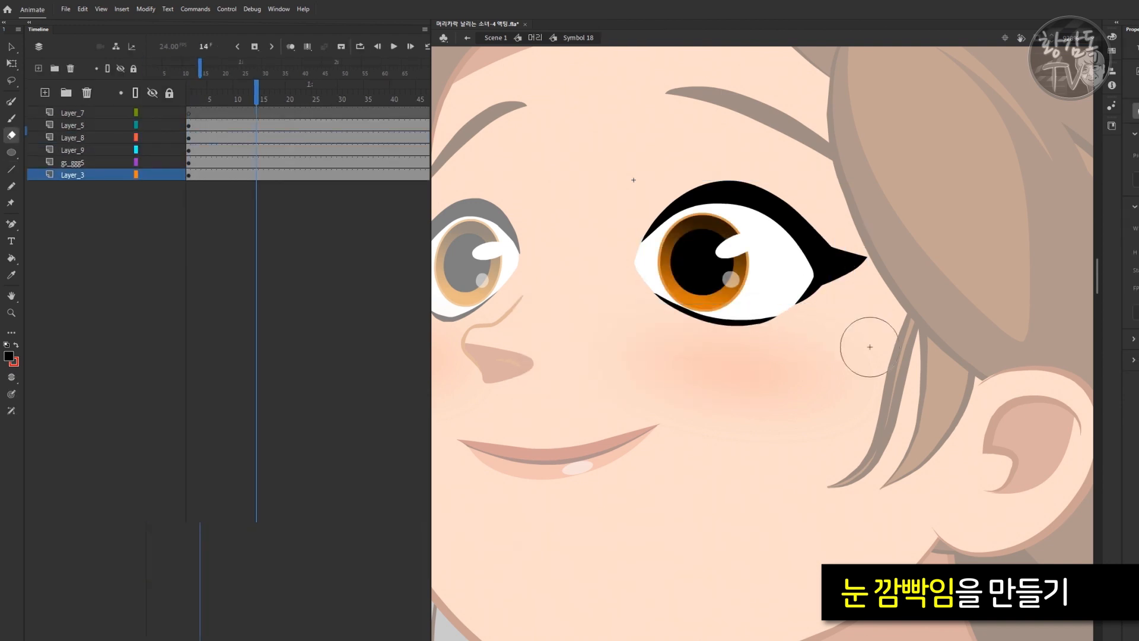
Step: At frame 16, lower and flatten the near eye's upper lash and outer lash wing, and flatten the lower lash
{"action": "double_click", "coordinate": [829, 270], "text": "ctrl"}
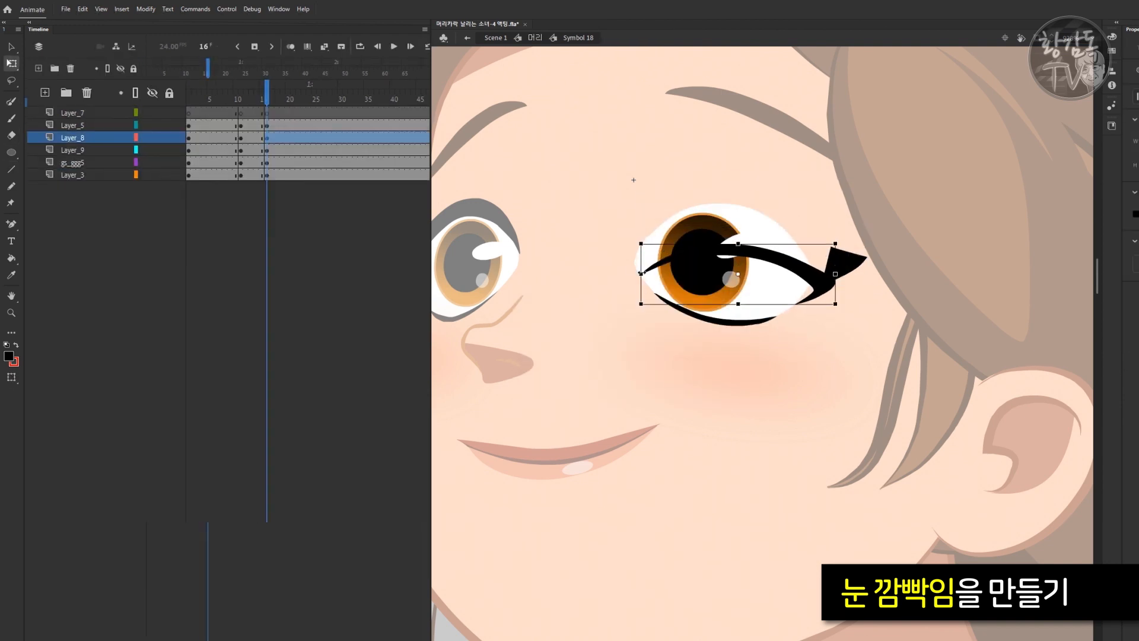
{"action": "left_click", "coordinate": [843, 261]}
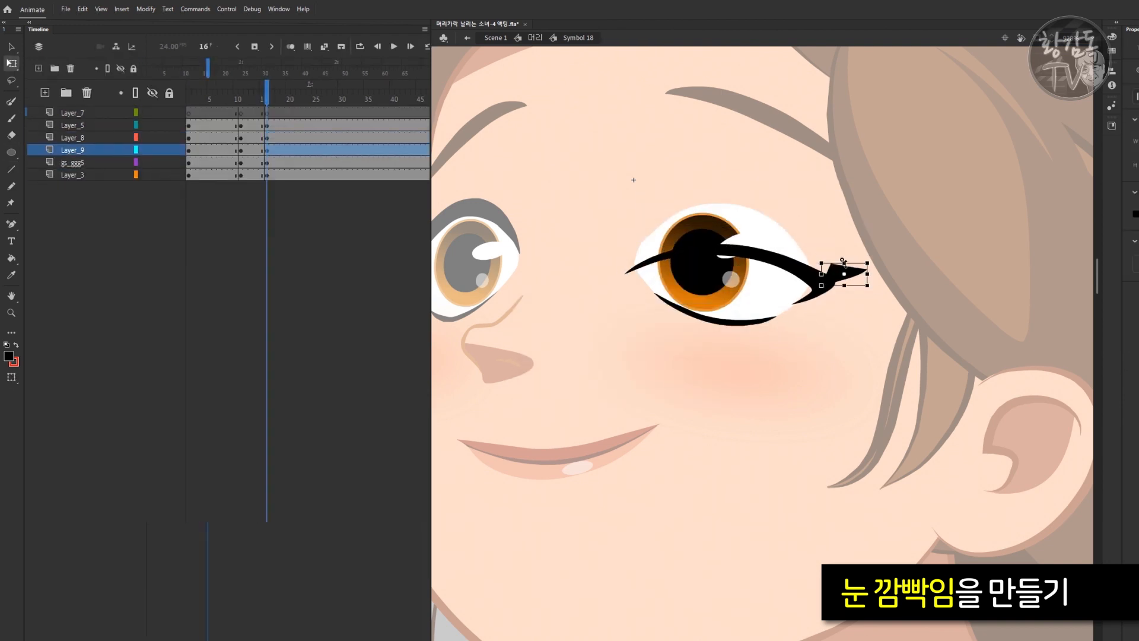
{"action": "left_click", "coordinate": [791, 302]}
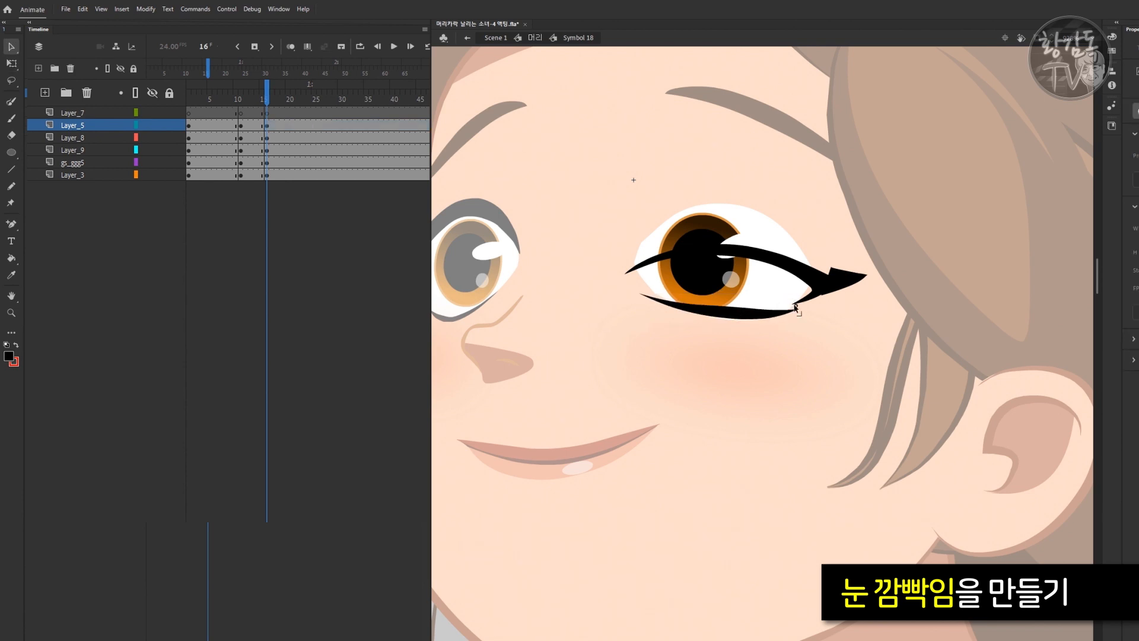
Step: Narrow the lashes and eye white to a nearly closed shape at frame 16, then shape the closed lash at frame 17
{"action": "left_click", "coordinate": [682, 261]}
{"action": "left_click", "coordinate": [842, 282]}
{"action": "key", "text": "Delete"}
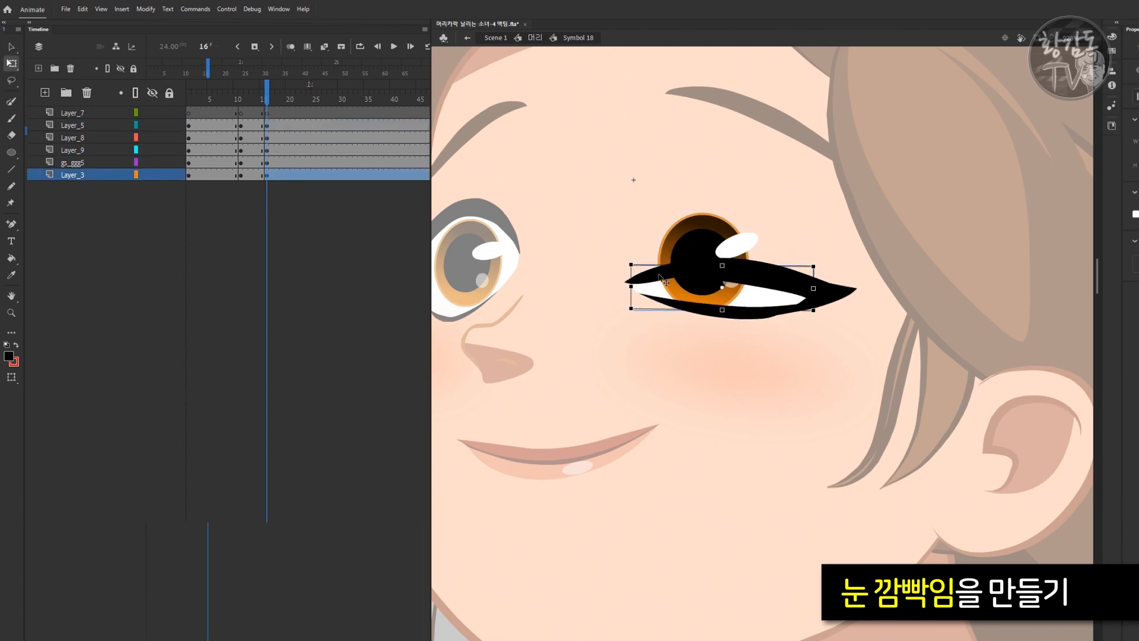
{"action": "left_click", "coordinate": [714, 292]}
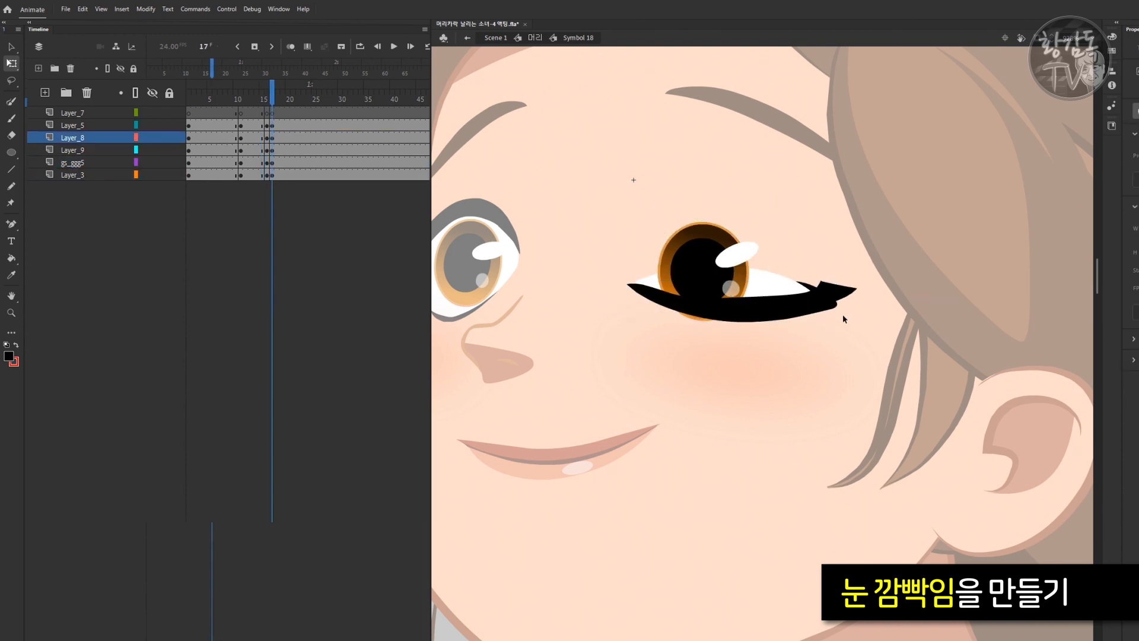
{"action": "left_click", "coordinate": [847, 292]}
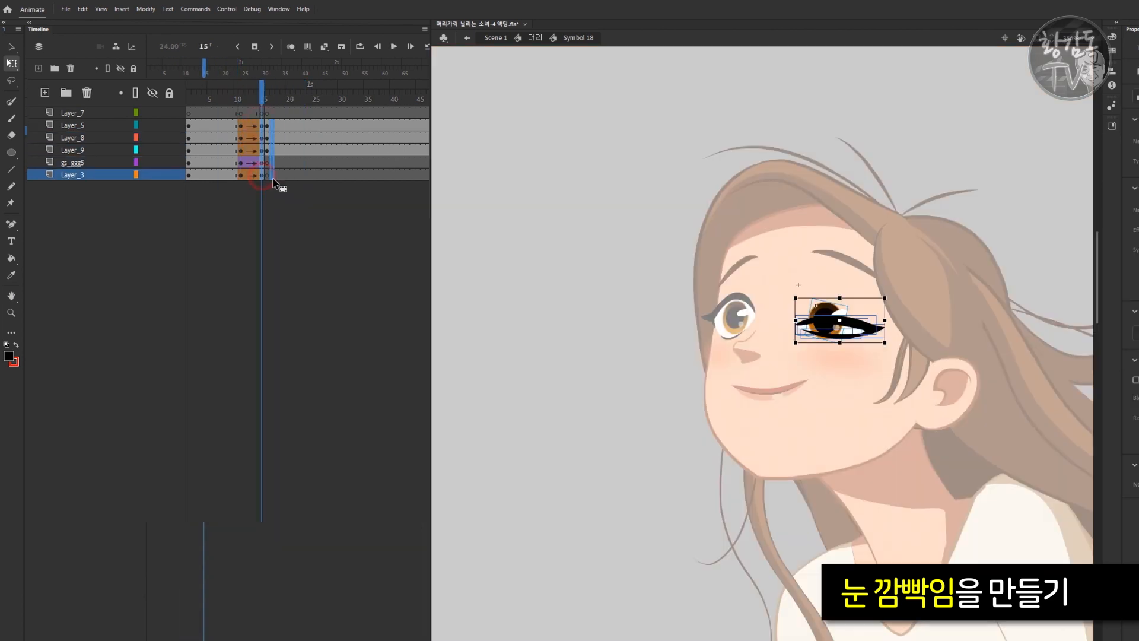
Step: Arrange the near eye's blink keyframes on all its layers so the eye reopens between frames 18 and 22
{"action": "left_click_drag", "start_coordinate": [275, 181], "coordinate": [299, 178]}
{"action": "left_click", "coordinate": [241, 188]}
{"action": "left_click_drag", "start_coordinate": [226, 113], "coordinate": [302, 177]}
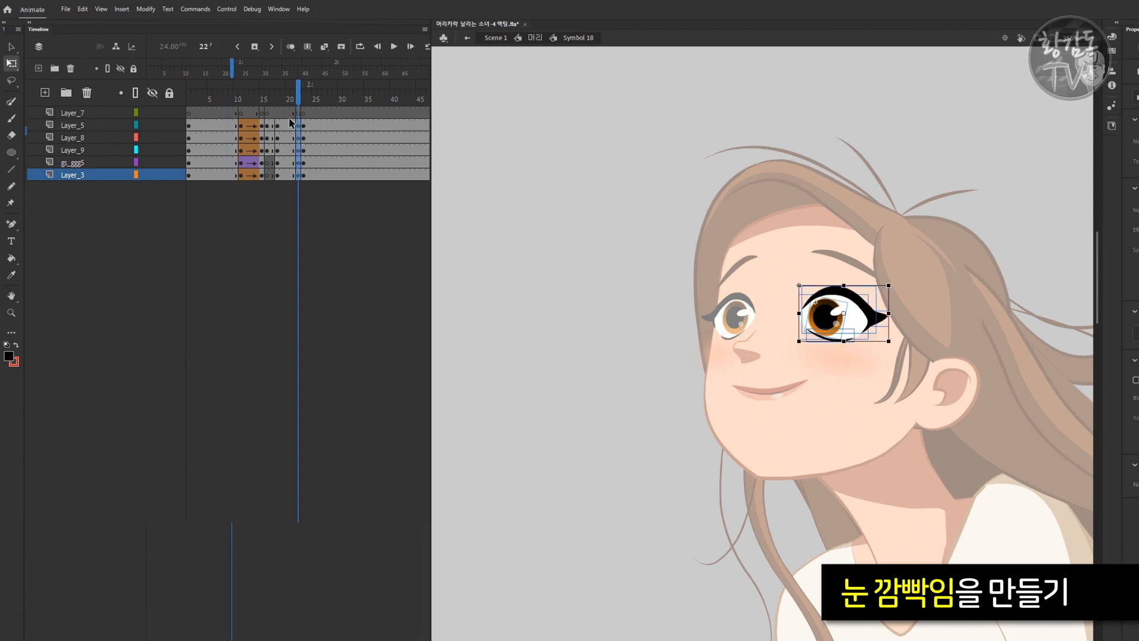
Step: Between frames 18 and 22, add shape tweens to the lash and white layers and a classic tween to the iris, then preview
{"action": "left_click_drag", "start_coordinate": [289, 124], "coordinate": [289, 175]}
{"action": "key", "text": "F2"}
{"action": "key", "text": "Return"}
{"action": "left_click", "coordinate": [277, 161]}
{"action": "key", "text": "Return"}
{"action": "left_click", "coordinate": [239, 100]}
{"action": "key", "text": "Return"}
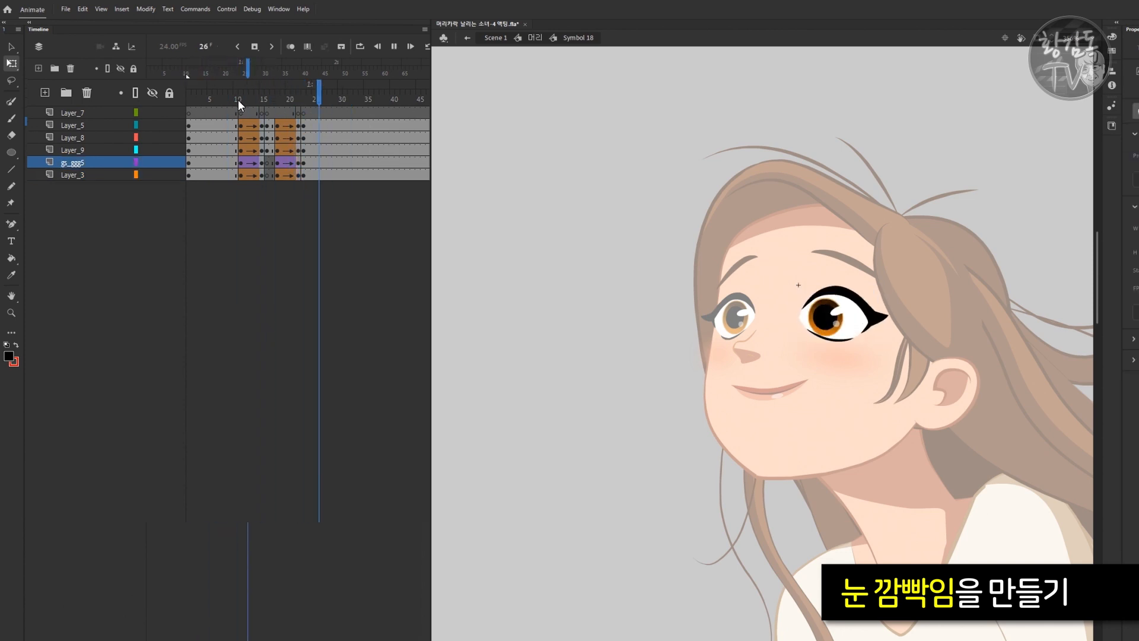
Step: Convert the blink's closing and opening tween frames on all eye layers into individual keyframes
{"action": "left_click_drag", "start_coordinate": [288, 125], "coordinate": [288, 176]}
{"action": "key", "text": "F6"}
{"action": "left_click_drag", "start_coordinate": [251, 126], "coordinate": [215, 164]}
{"action": "key", "text": "F6"}
Step: Add a layer with the eye-white shapes above the iris layer, turn it into a mask and preview the blink
{"action": "left_click", "coordinate": [46, 93]}
{"action": "left_click", "coordinate": [92, 187]}
{"action": "left_click", "coordinate": [240, 163]}
{"action": "right_click", "coordinate": [74, 163]}
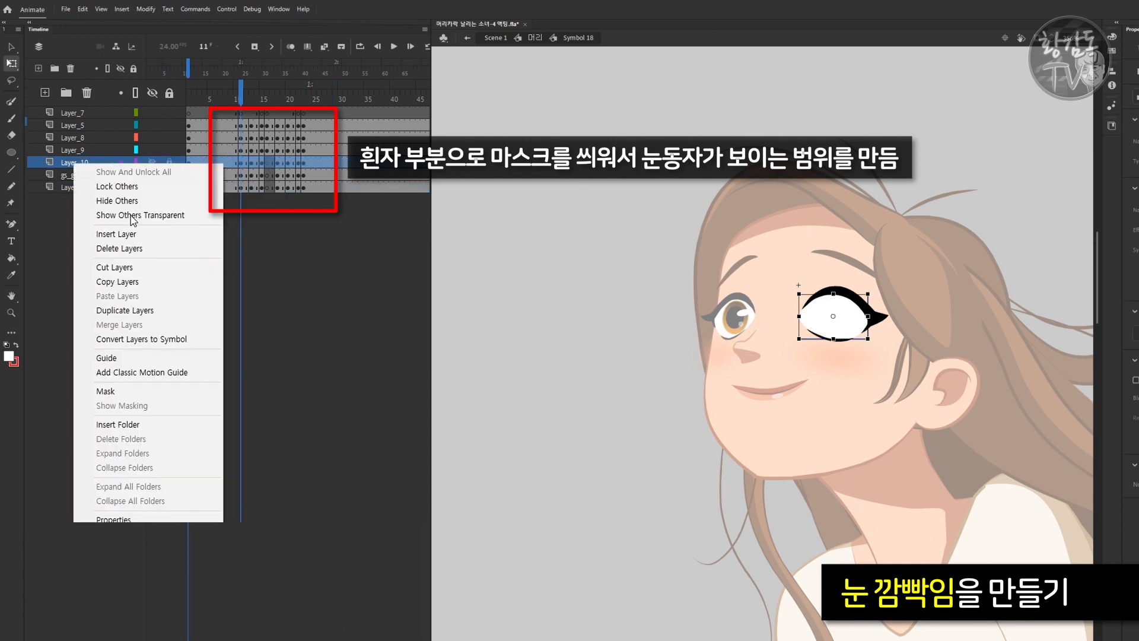
{"action": "left_click", "coordinate": [159, 392]}
{"action": "key", "text": "Return"}
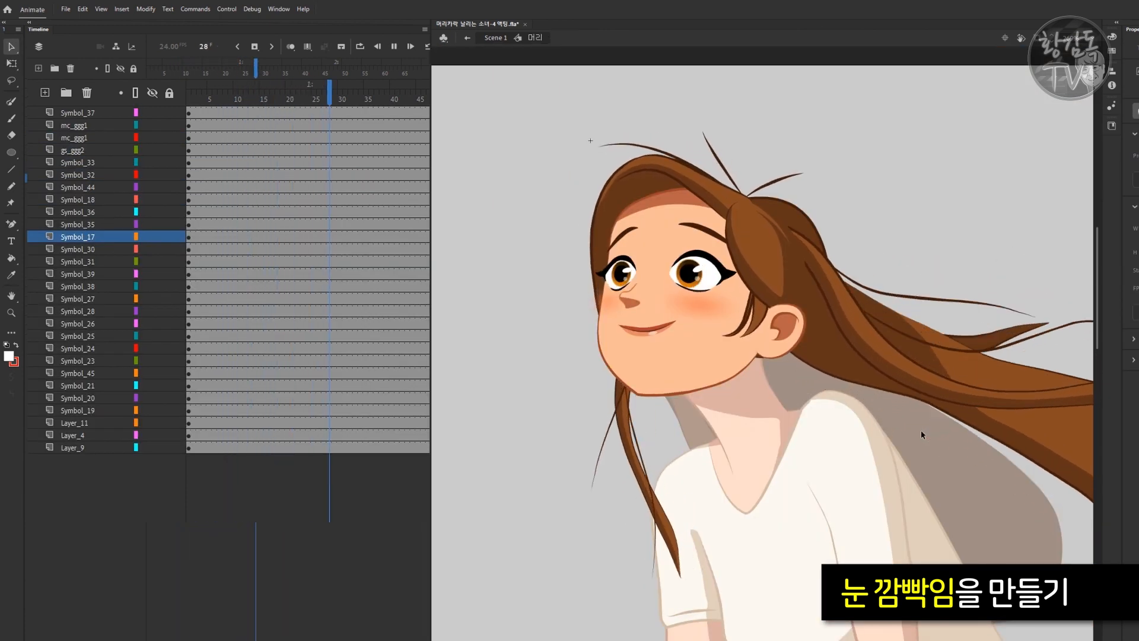
Step: Test the blink, and animate the eyebrows on the Symbol_36 and Symbol_35 layers to match its timing
{"action": "key", "text": "ctrl+Return"}
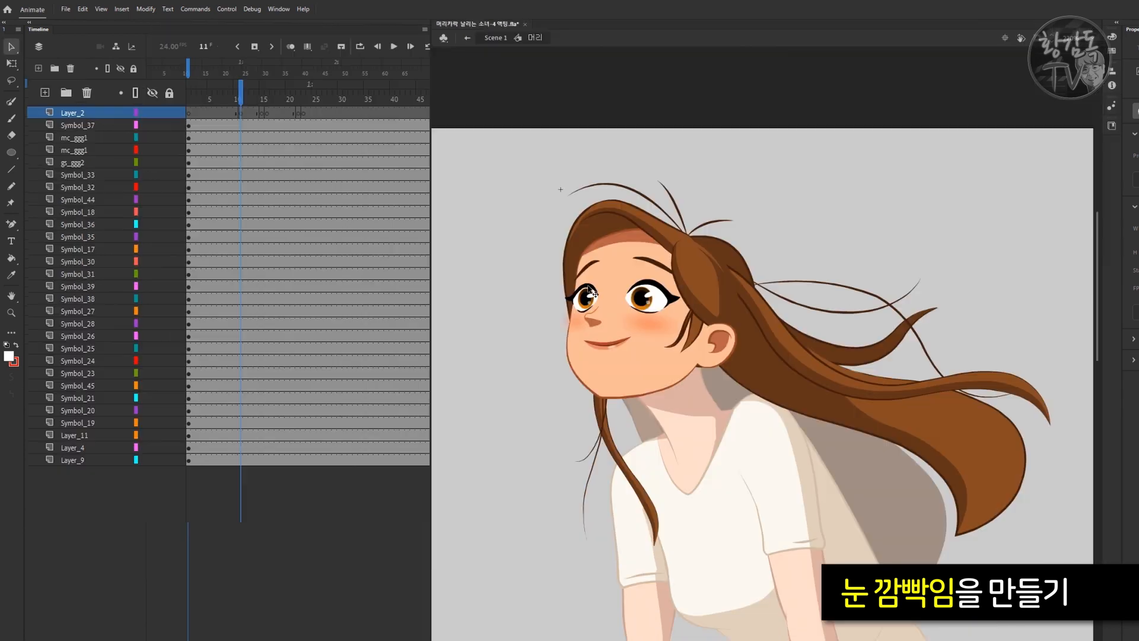
{"action": "left_click", "coordinate": [184, 241]}
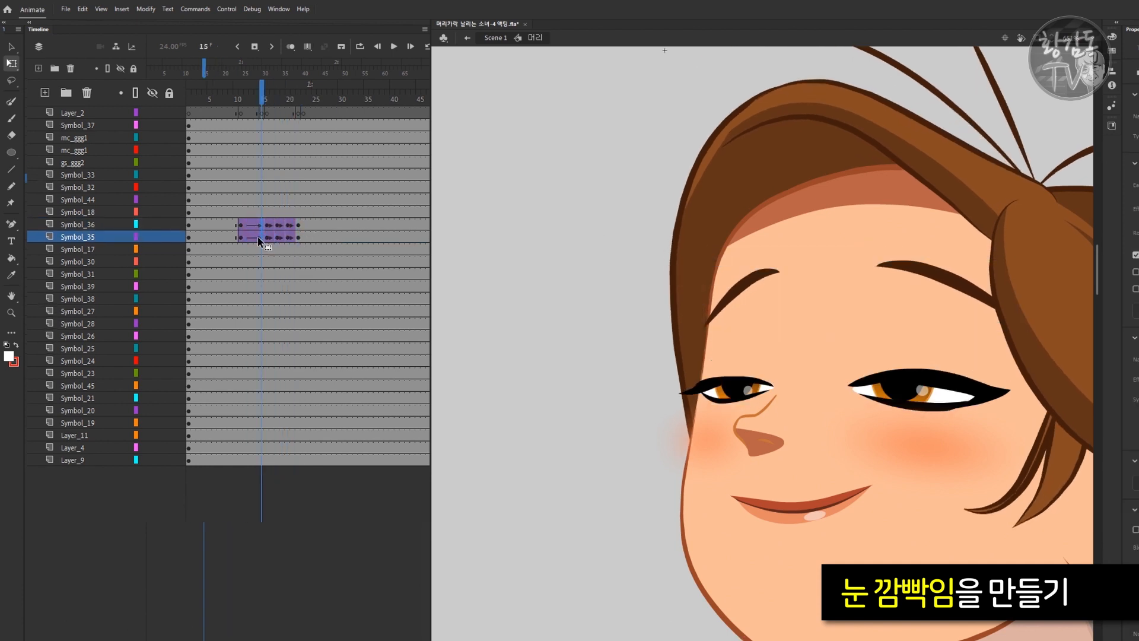
{"action": "left_click_drag", "start_coordinate": [257, 237], "coordinate": [337, 243]}
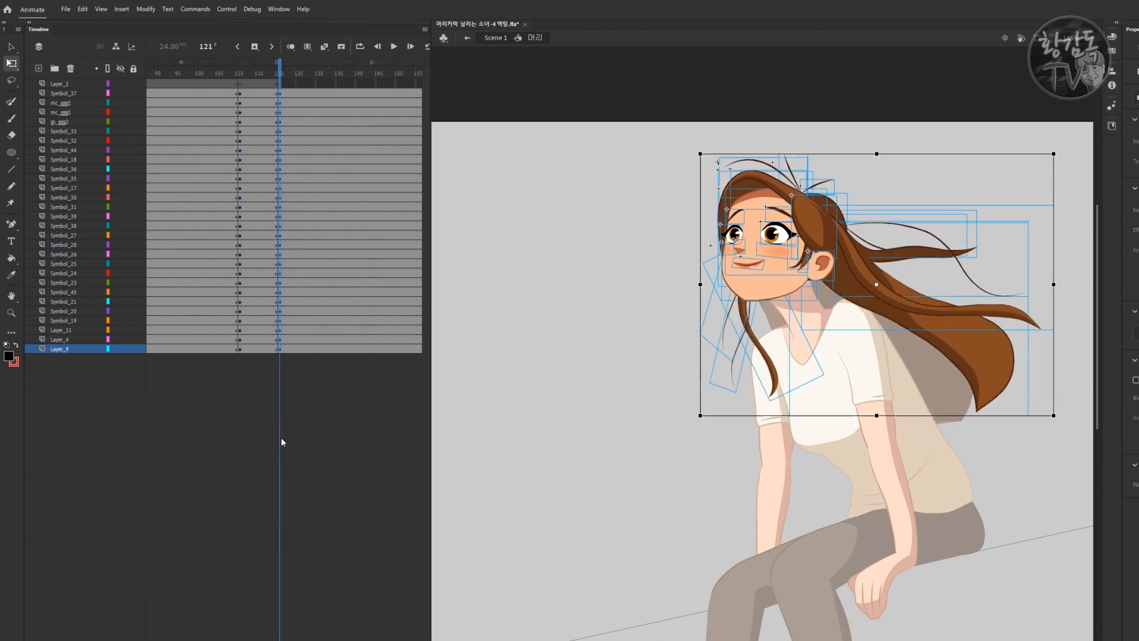
Step: At frame 121 inside the head symbol, shift the eyes, eyebrows, nose, cheeks and mouth down and slightly toward the ear
{"action": "left_click", "coordinate": [491, 150]}
{"action": "left_click", "coordinate": [739, 237]}
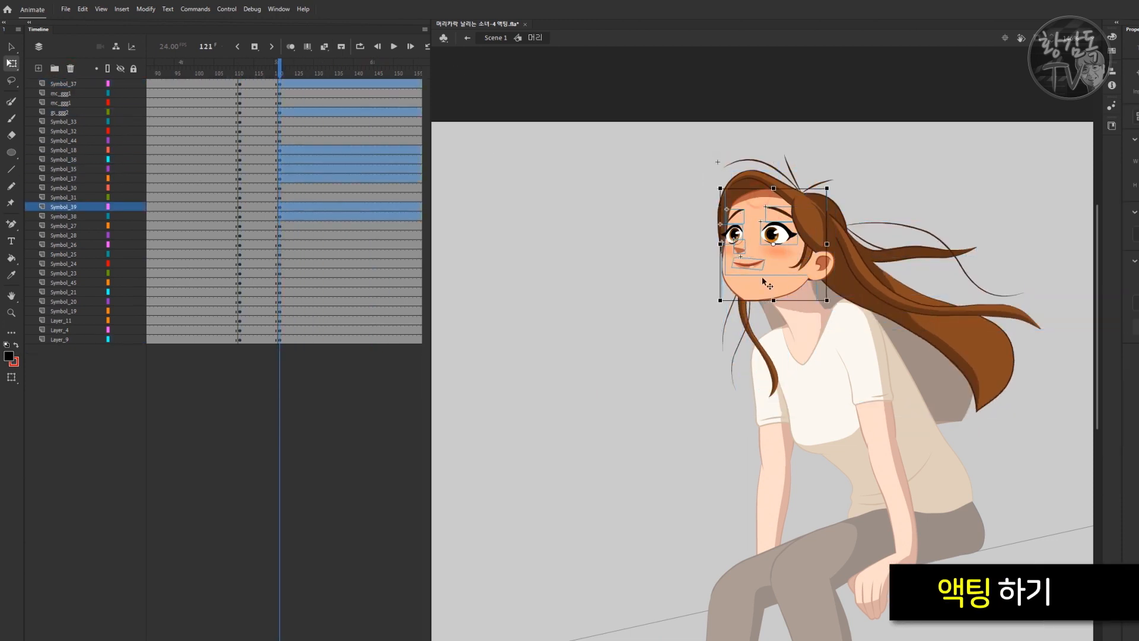
{"action": "left_click", "coordinate": [821, 271]}
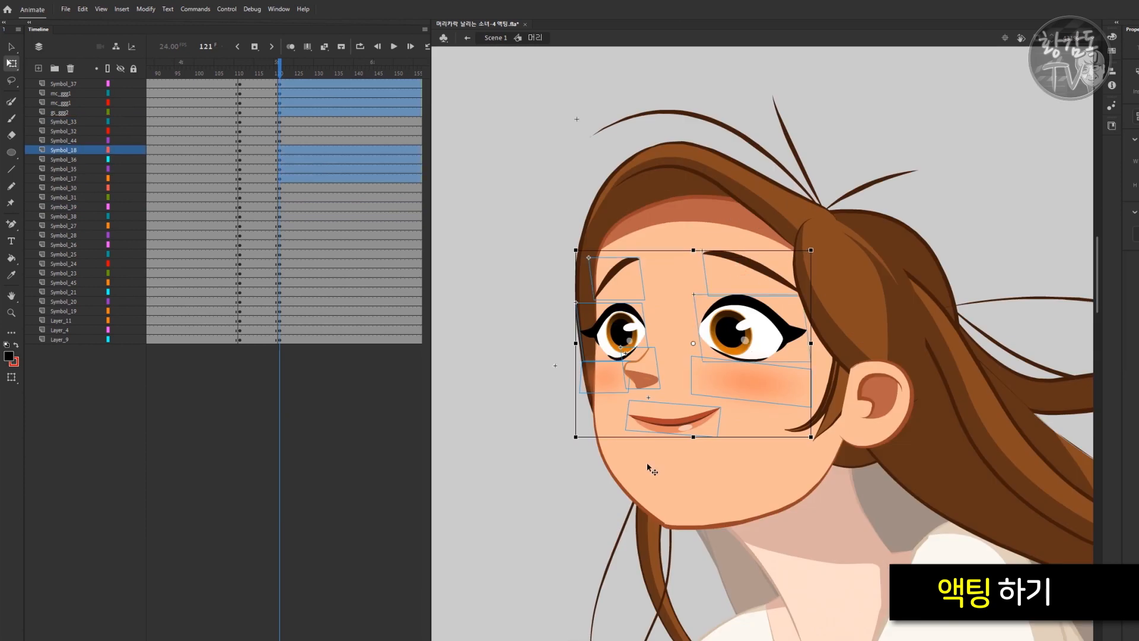
{"action": "key", "text": "shift+Down"}
{"action": "key", "text": "shift+Down"}
{"action": "key", "text": "shift+Down"}
{"action": "key", "text": "shift+Down"}
{"action": "key", "text": "shift+Down"}
{"action": "key", "text": "shift+Down"}
{"action": "key", "text": "shift+Right"}
{"action": "key", "text": "shift+Right"}
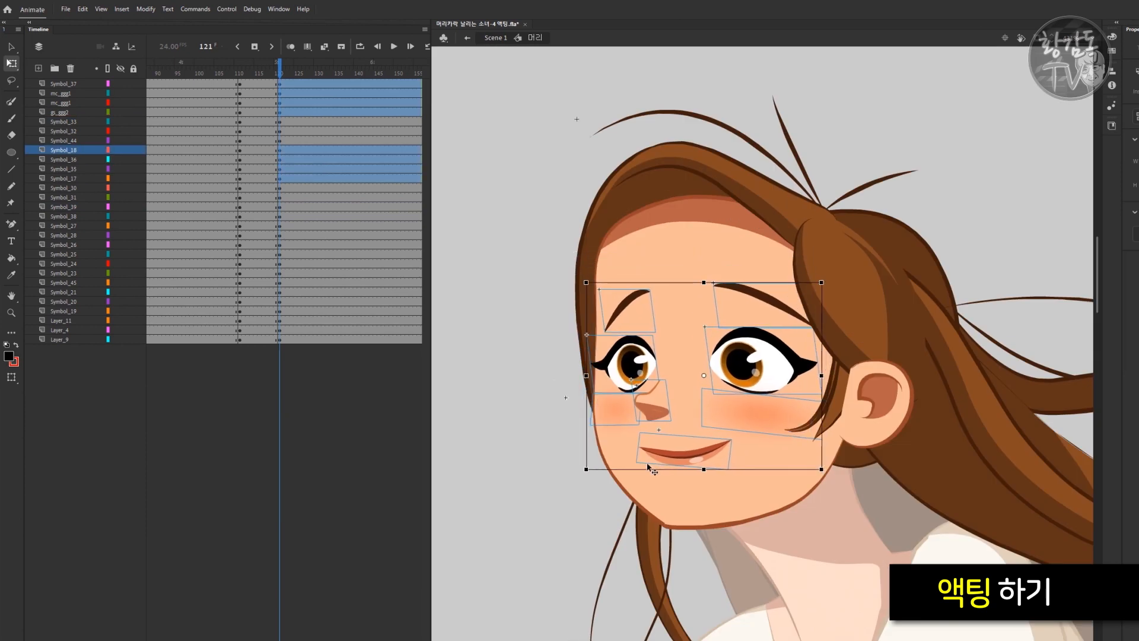
Step: Raise the facial features slightly at frame 121, moving the mouth up less than the rest
{"action": "key", "text": "shift+Up"}
{"action": "left_click", "coordinate": [685, 453], "text": "shift"}
{"action": "key", "text": "shift+Up"}
Step: At frame 121, nudge the two side hair locks beside the ear up and slightly right
{"action": "left_click", "coordinate": [823, 410]}
{"action": "left_click", "coordinate": [837, 394], "text": "shift"}
{"action": "left_click", "coordinate": [864, 320]}
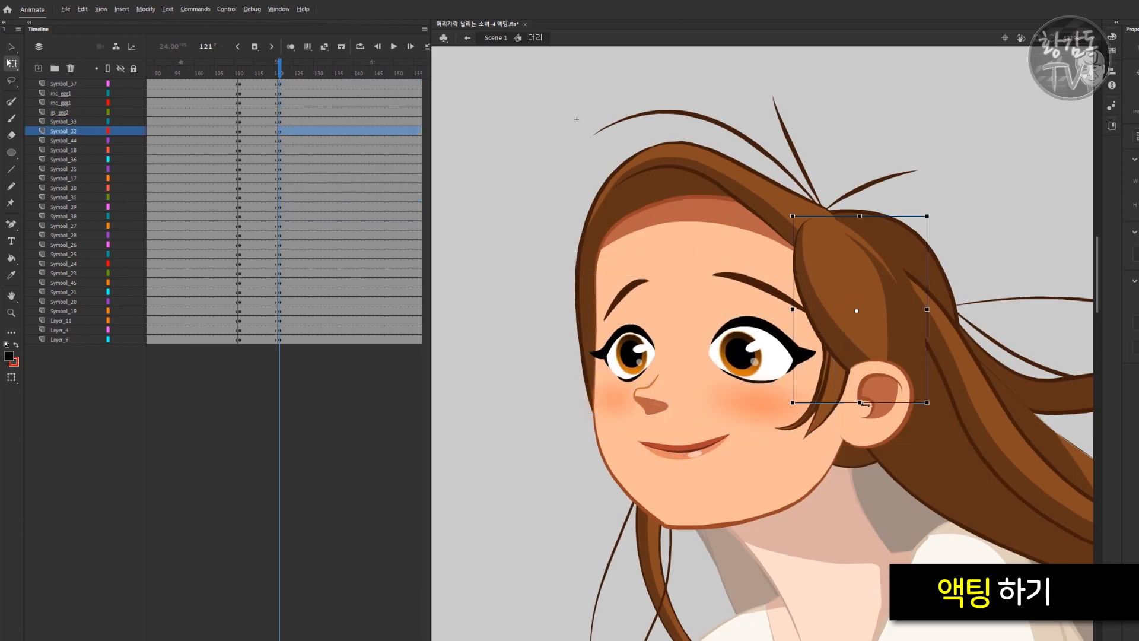
{"action": "left_click", "coordinate": [839, 383]}
{"action": "left_click", "coordinate": [822, 388], "text": "shift"}
{"action": "key", "text": "Up"}
{"action": "key", "text": "Up"}
{"action": "key", "text": "Up"}
{"action": "key", "text": "Up"}
{"action": "key", "text": "Up"}
{"action": "key", "text": "Right"}
Step: Nudge the front hair pieces around the forehead to the left at frame 121
{"action": "left_click", "coordinate": [646, 187]}
{"action": "left_click", "coordinate": [688, 154], "text": "shift"}
{"action": "key", "text": "Left"}
{"action": "key", "text": "Left"}
{"action": "key", "text": "Left"}
{"action": "key", "text": "Left"}
{"action": "key", "text": "Left"}
Step: Nudge the nose and mouth slightly to the right at frame 121
{"action": "left_click", "coordinate": [655, 407]}
{"action": "left_click", "coordinate": [677, 455]}
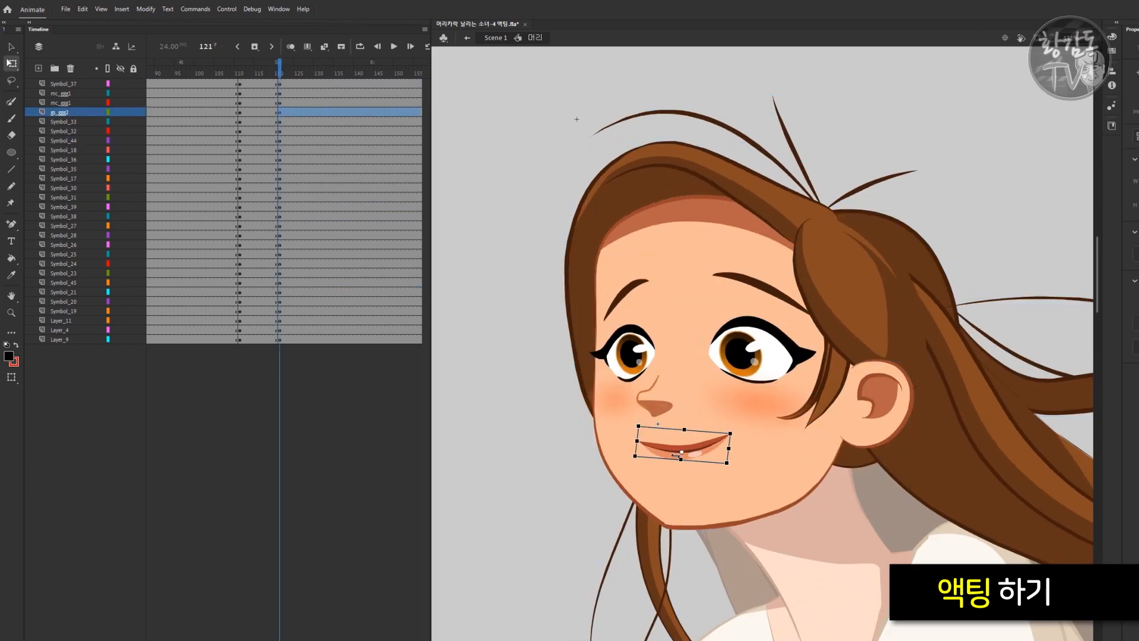
{"action": "left_click", "coordinate": [663, 410], "text": "shift"}
{"action": "key", "text": "Right"}
{"action": "key", "text": "Right"}
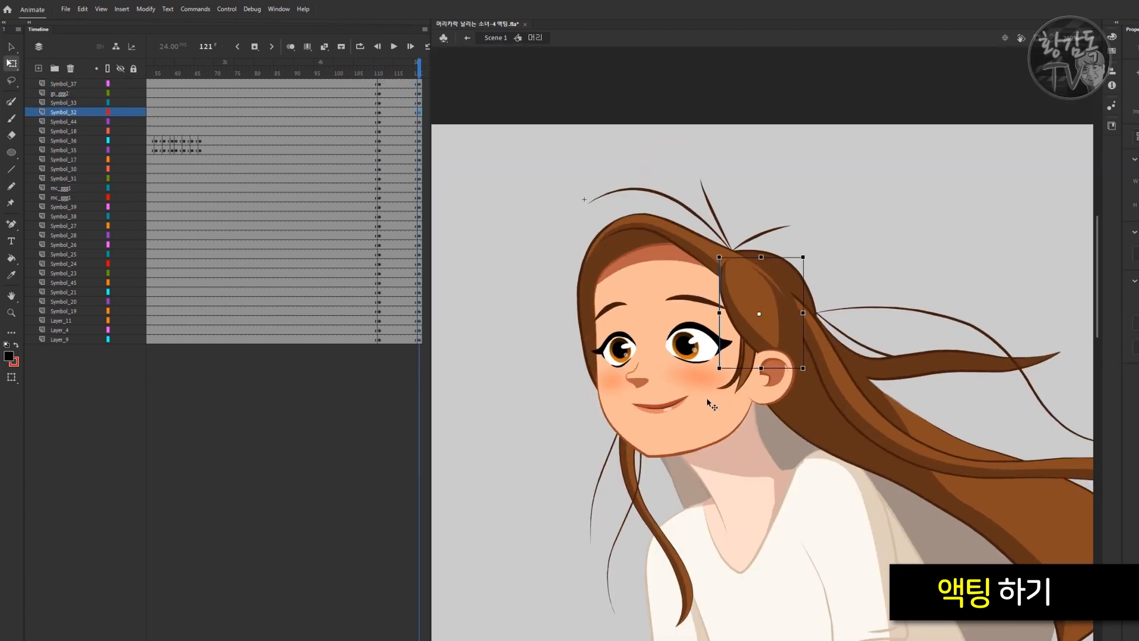
{"action": "left_click", "coordinate": [748, 379]}
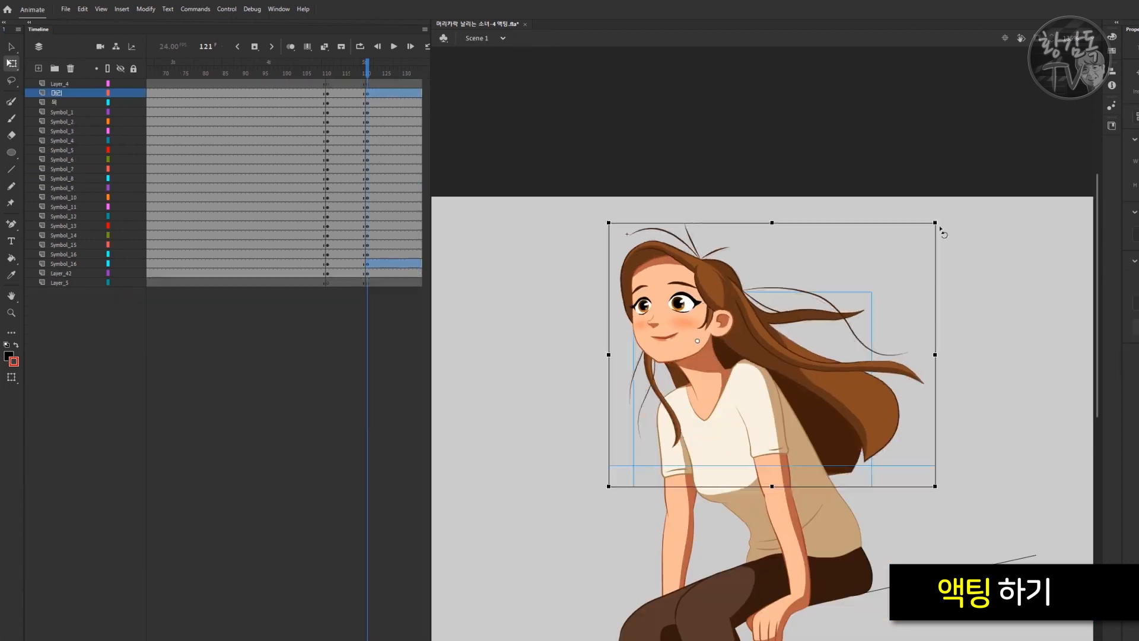
Step: In Scene 1 at frame 121, rotate the head and back hair slightly counterclockwise and move them down and slightly left
{"action": "left_click_drag", "start_coordinate": [941, 224], "coordinate": [962, 178]}
{"action": "left_click", "coordinate": [672, 339]}
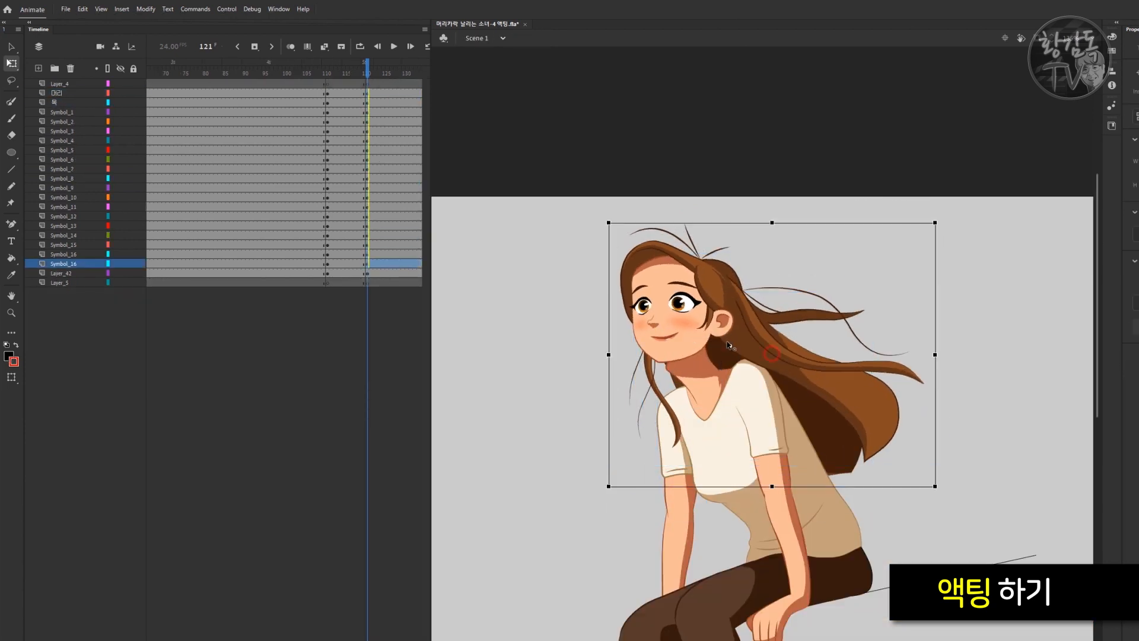
{"action": "left_click_drag", "start_coordinate": [603, 510], "coordinate": [615, 515]}
{"action": "key", "text": "shift+Left"}
{"action": "key", "text": "shift+Down"}
{"action": "key", "text": "shift+Down"}
{"action": "key", "text": "shift+Down"}
{"action": "key", "text": "shift+Down"}
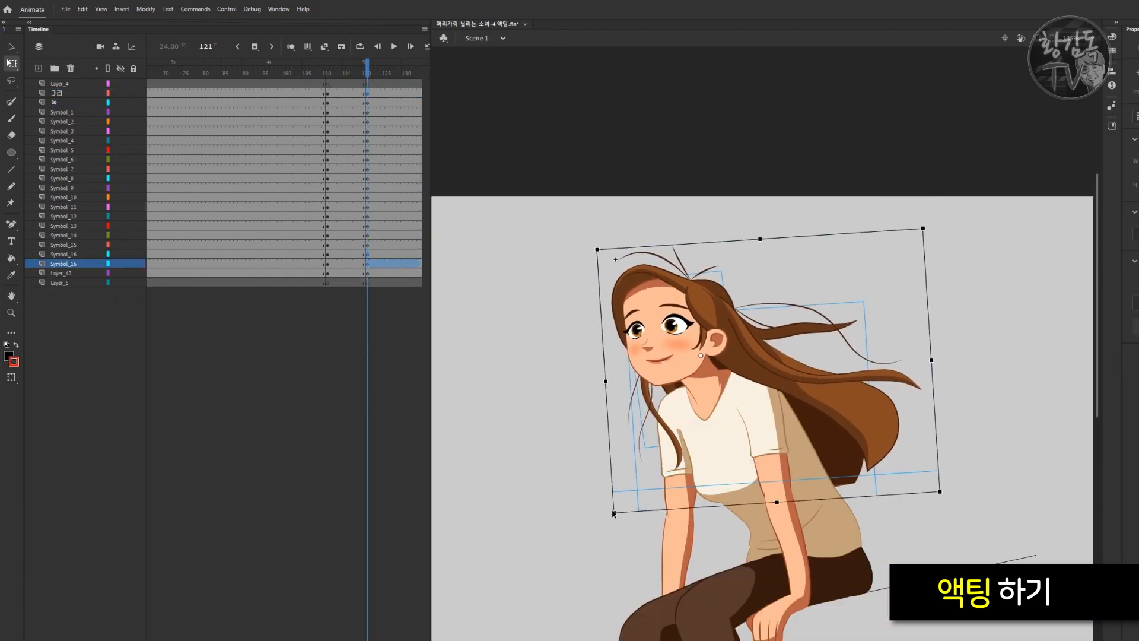
Step: Nudge the head and back hair sideways at frame 121 and check the face pieces inside the head symbol
{"action": "key", "text": "shift+Left"}
{"action": "key", "text": "shift+Right"}
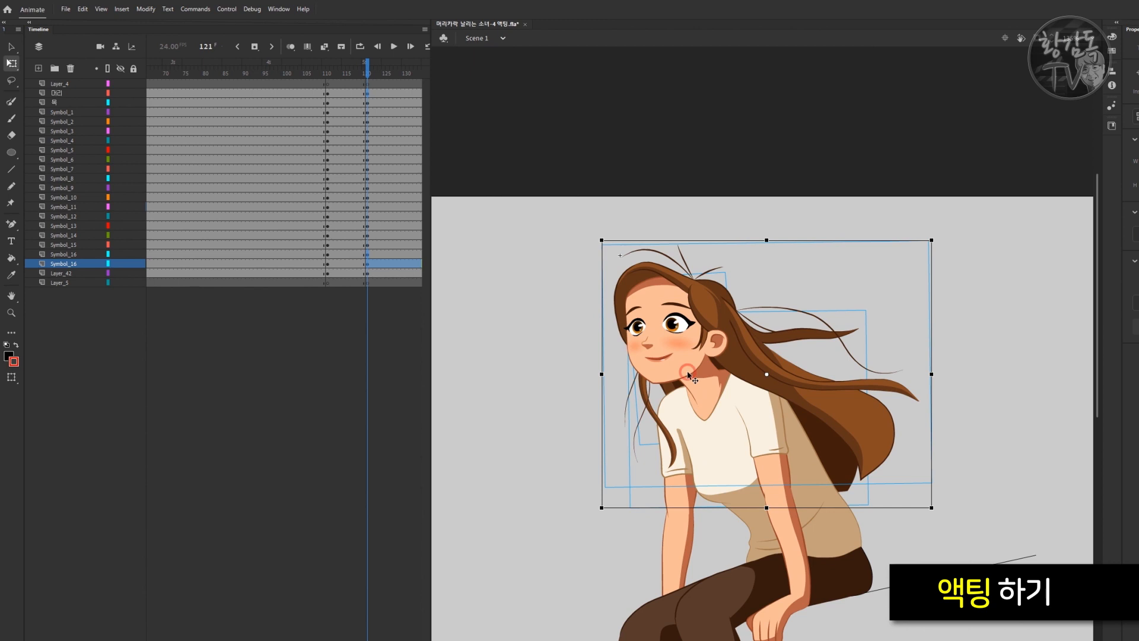
{"action": "double_click", "coordinate": [663, 299]}
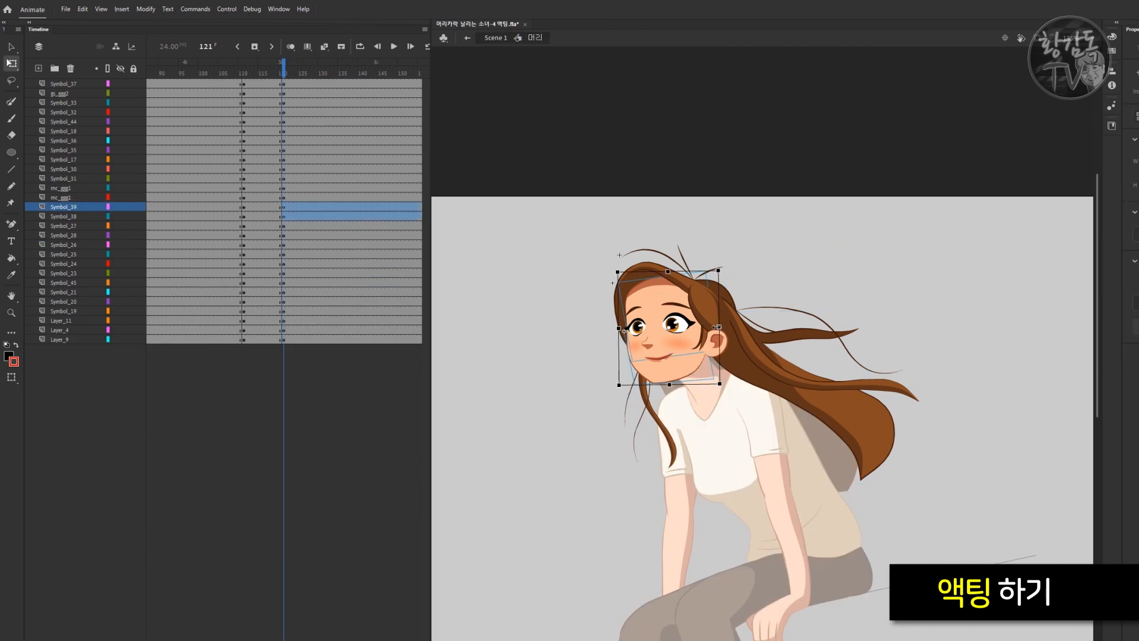
{"action": "left_click", "coordinate": [614, 304]}
{"action": "double_click", "coordinate": [941, 252]}
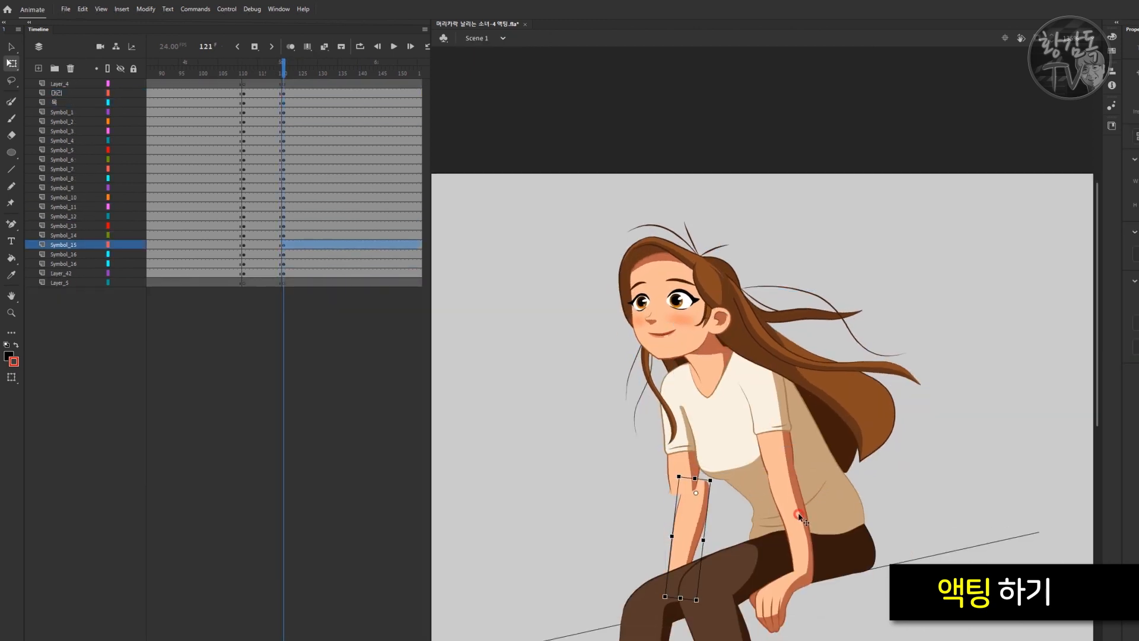
Step: At frame 121 in Scene 1, shift the near forearm right, lower the upper body slightly, and shorten the torso from its upper edge
{"action": "left_click_drag", "start_coordinate": [799, 518], "coordinate": [809, 518]}
{"action": "left_click_drag", "start_coordinate": [730, 415], "coordinate": [725, 429]}
{"action": "left_click_drag", "start_coordinate": [786, 344], "coordinate": [787, 363]}
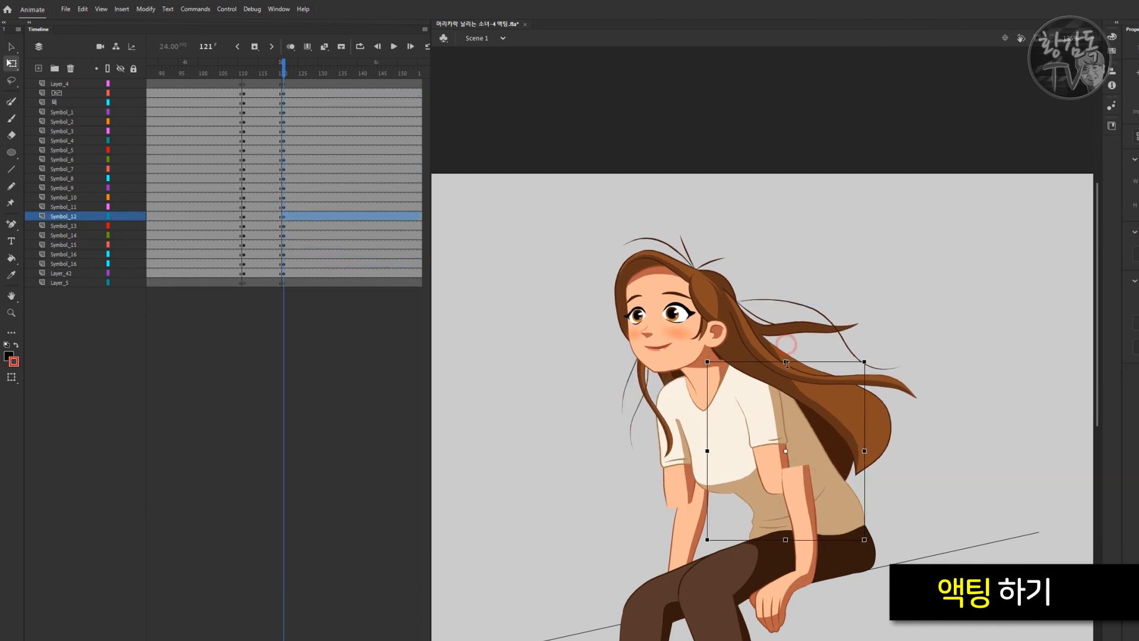
Step: At frame 121, realign the upper arms with the forearms and rotate the head and back hair slightly counterclockwise
{"action": "left_click", "coordinate": [795, 472]}
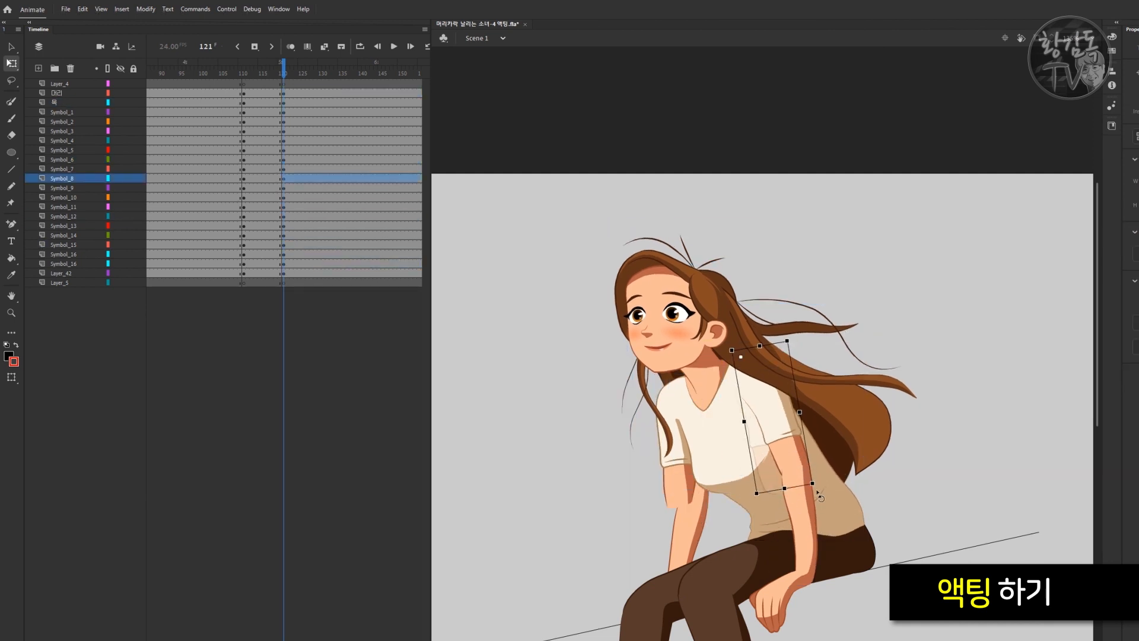
{"action": "left_click", "coordinate": [706, 292]}
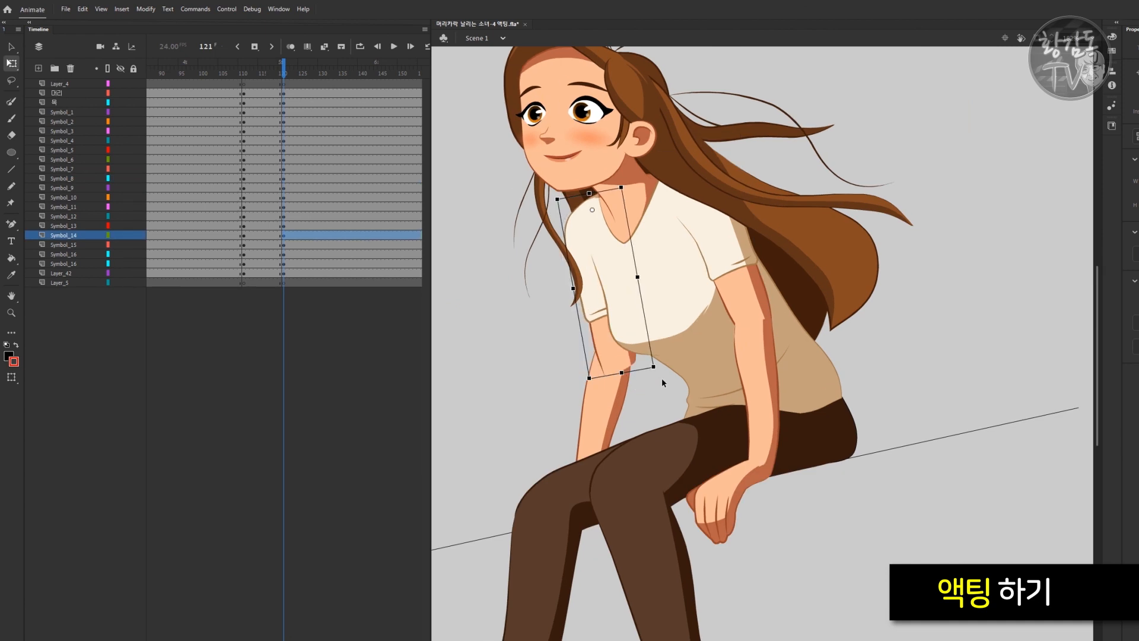
{"action": "left_click_drag", "start_coordinate": [661, 378], "coordinate": [583, 338]}
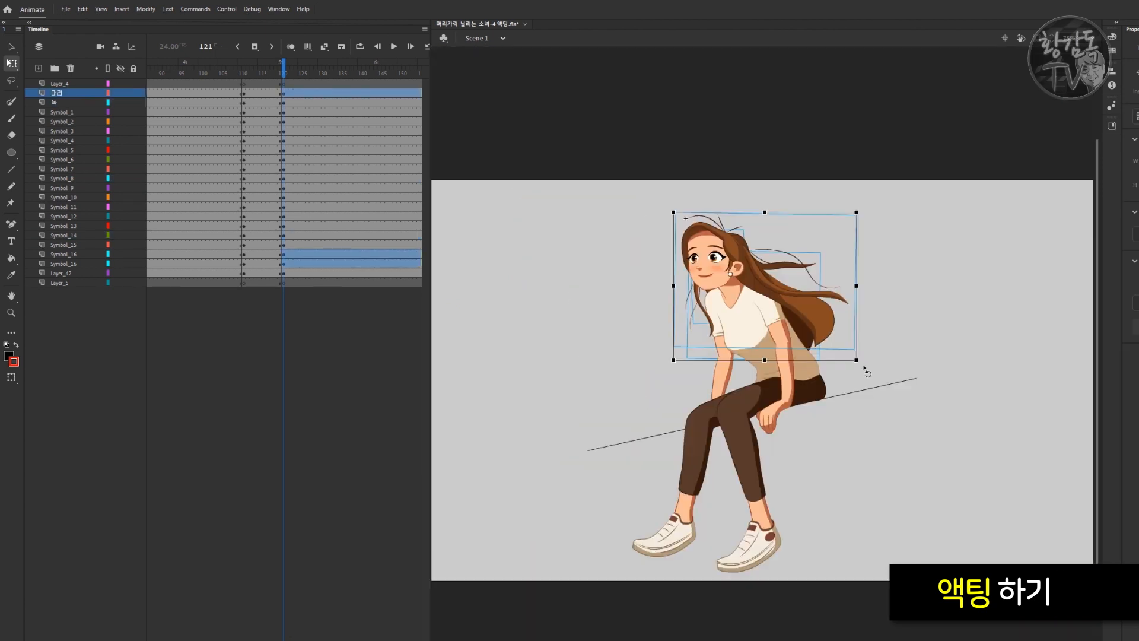
{"action": "mouse_move", "coordinate": [864, 373]}
{"action": "left_mouse_down"}
{"action": "mouse_move", "coordinate": [878, 369]}
{"action": "mouse_move", "coordinate": [859, 360]}
{"action": "left_mouse_up"}
Step: In Symbol 55, copy the foot's frame 1 keyframe to frame 37 and tween the foot layer through frame 19
{"action": "left_click", "coordinate": [219, 93]}
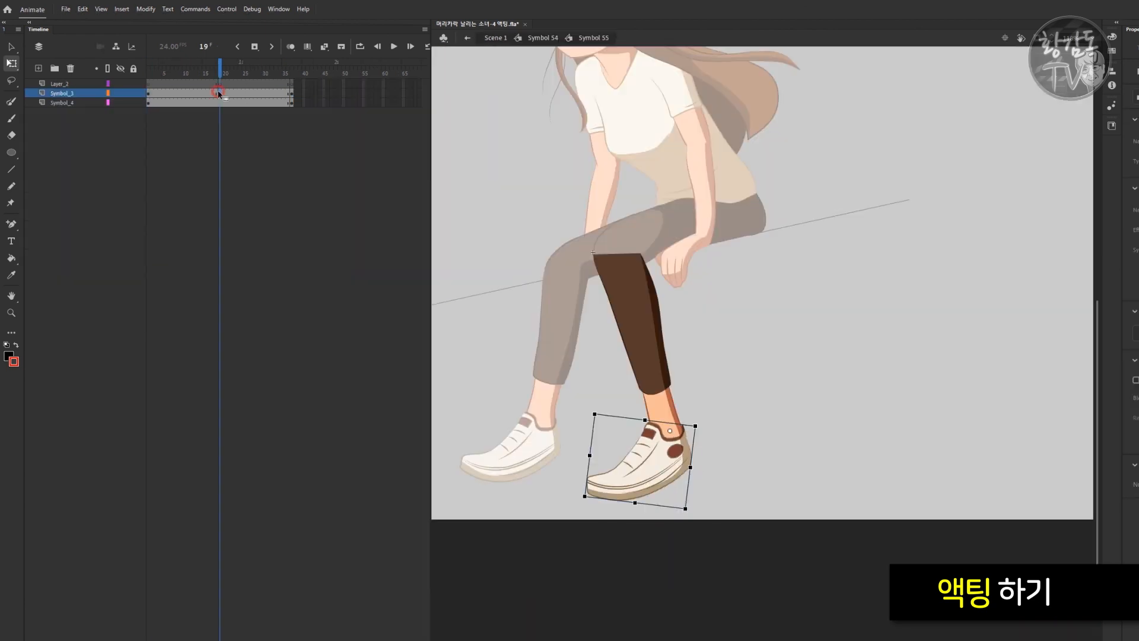
{"action": "left_click", "coordinate": [149, 93]}
{"action": "key", "text": "ctrl+alt+c"}
{"action": "left_click", "coordinate": [291, 103]}
{"action": "key", "text": "shift+F6"}
{"action": "left_click", "coordinate": [291, 94]}
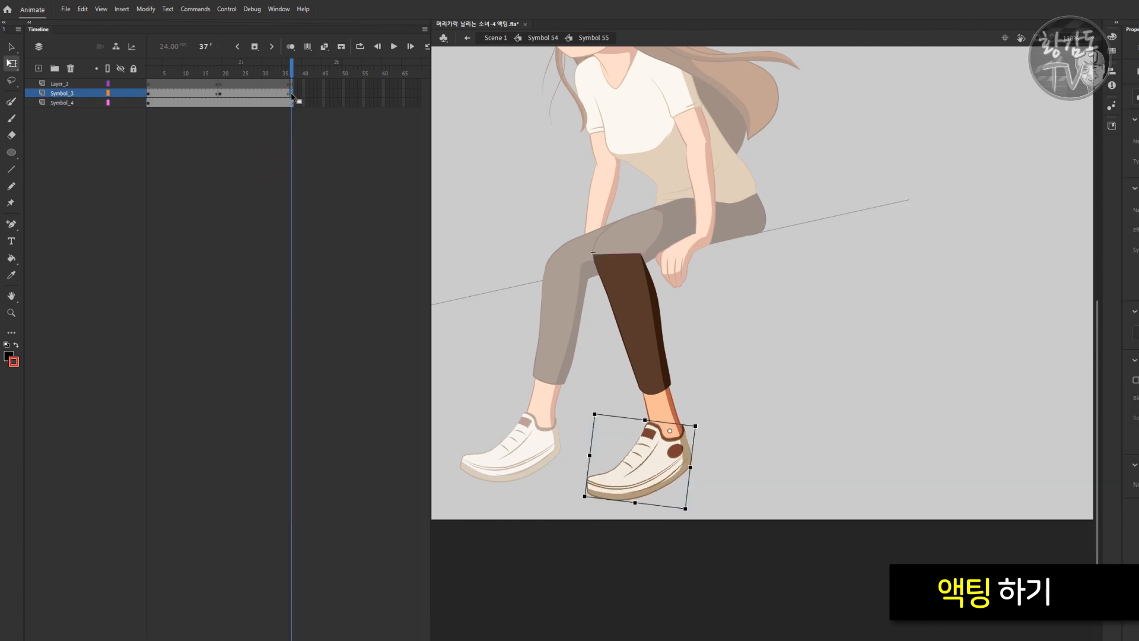
{"action": "key", "text": "ctrl+alt+v"}
{"action": "left_click_drag", "start_coordinate": [263, 94], "coordinate": [182, 99]}
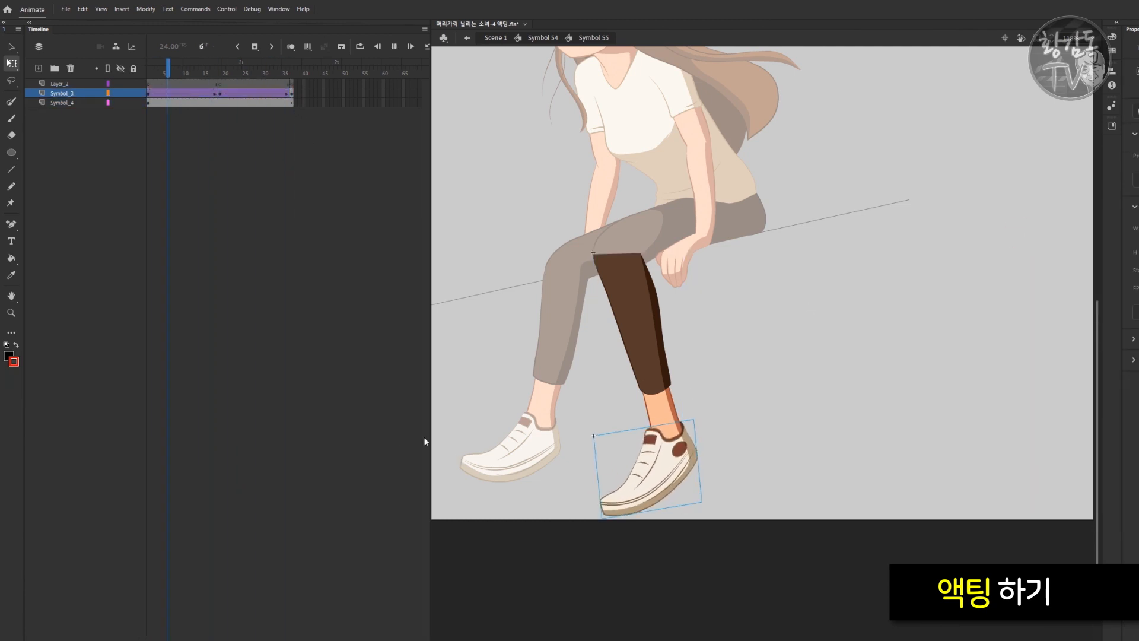
Step: In Symbol 54, rotate the lower leg slightly at frame 17 and tween its layer with Quad Ease In Out
{"action": "left_click", "coordinate": [212, 71]}
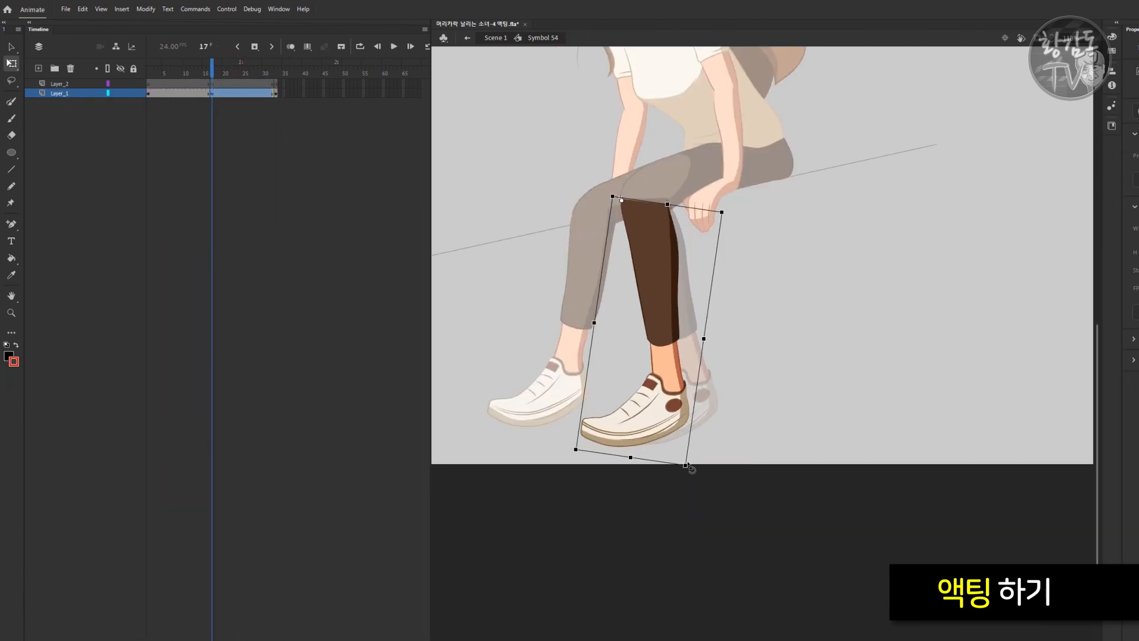
{"action": "left_click_drag", "start_coordinate": [692, 469], "coordinate": [690, 470]}
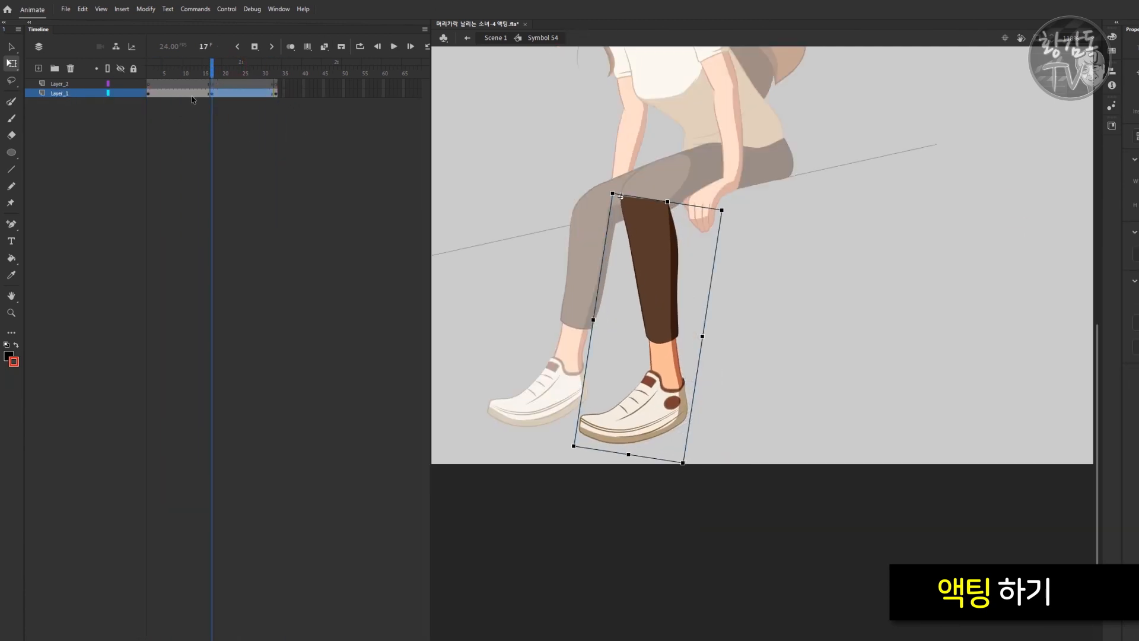
{"action": "left_click_drag", "start_coordinate": [191, 94], "coordinate": [239, 94]}
{"action": "key", "text": "F3"}
{"action": "left_click", "coordinate": [1136, 254]}
{"action": "left_click", "coordinate": [956, 295]}
{"action": "double_click", "coordinate": [1027, 234]}
{"action": "key", "text": "Return"}
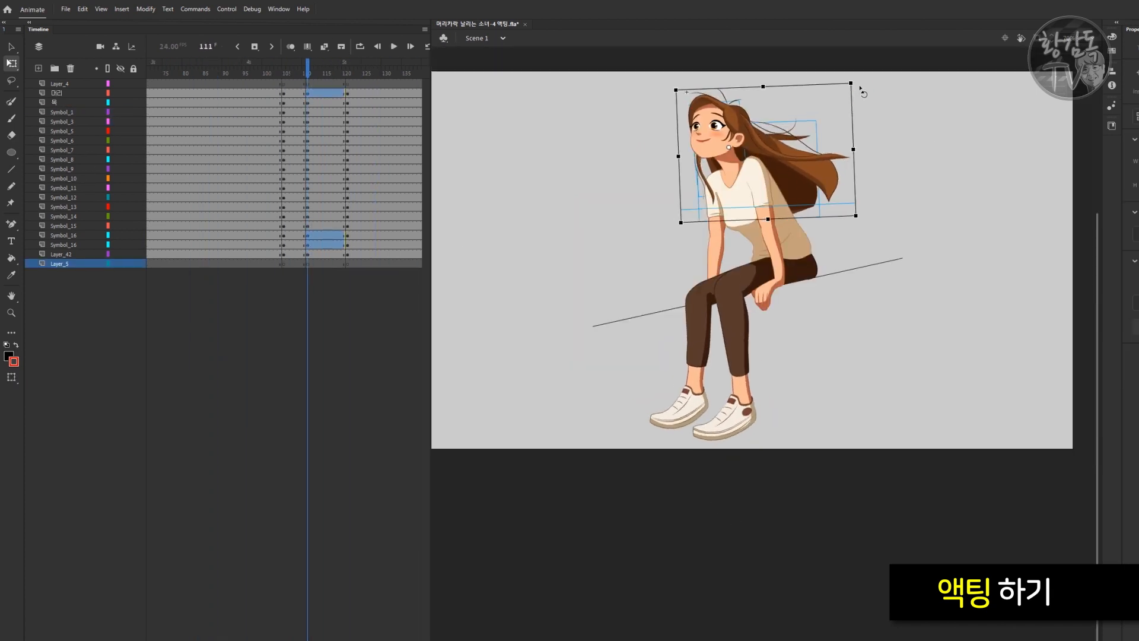
Step: In Scene 1, adjust the arms at frame 111 and apply Quad Ease In Out to the tweens on the character layers
{"action": "left_click", "coordinate": [843, 292]}
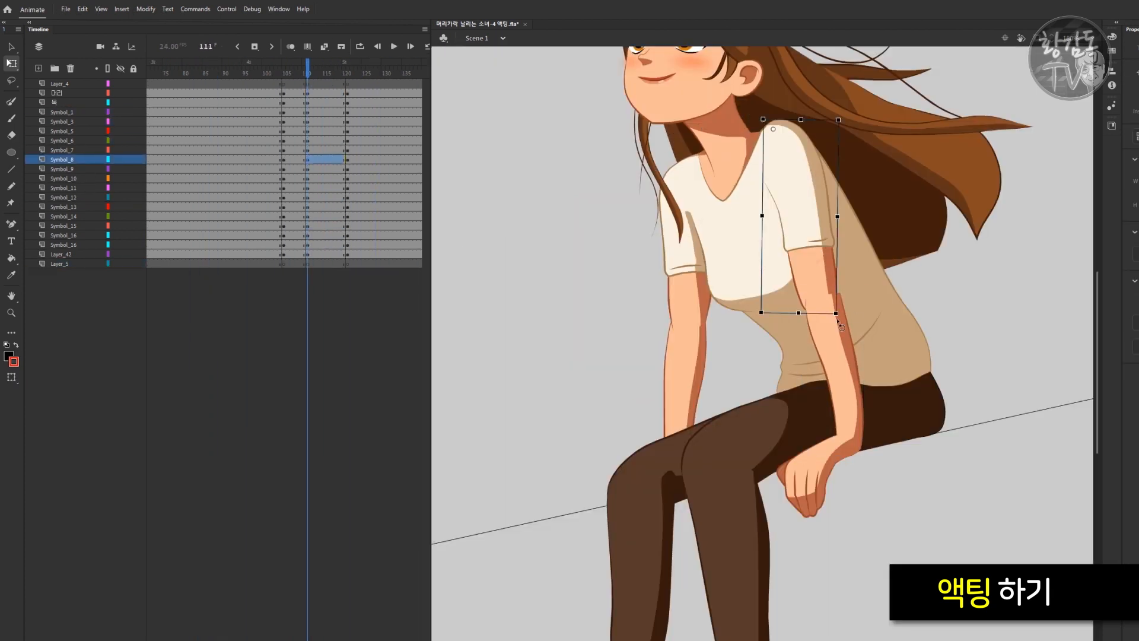
{"action": "left_click", "coordinate": [698, 369]}
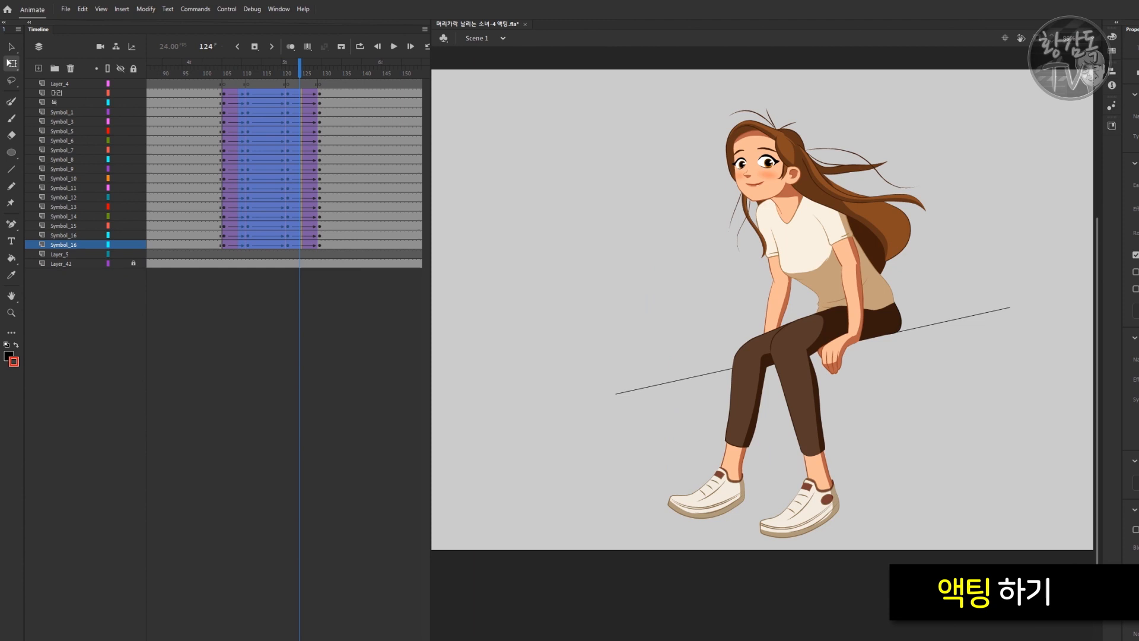
{"action": "left_click", "coordinate": [1137, 209]}
{"action": "left_click", "coordinate": [961, 294]}
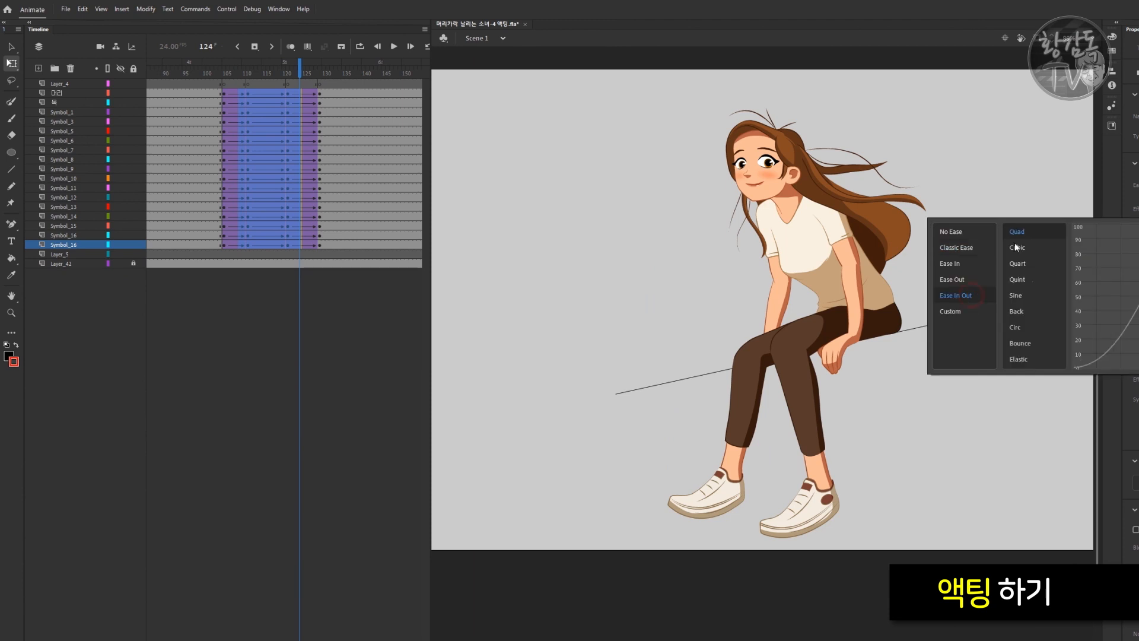
{"action": "double_click", "coordinate": [1014, 240]}
{"action": "left_click", "coordinate": [224, 70]}
{"action": "key", "text": "Return"}
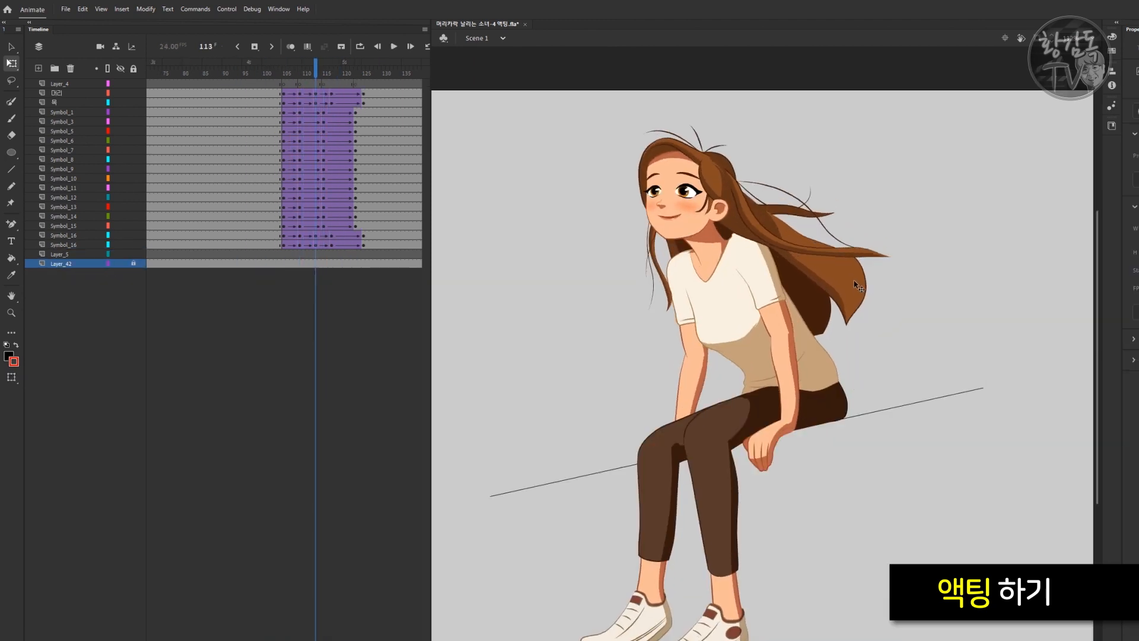
Step: Inside the head symbol, tween the keyframes on all layers with Quad Ease In Out and play the head movement
{"action": "double_click", "coordinate": [854, 284]}
{"action": "left_click", "coordinate": [248, 69]}
{"action": "key", "text": "F3"}
{"action": "left_click", "coordinate": [1137, 208]}
{"action": "left_click", "coordinate": [961, 294]}
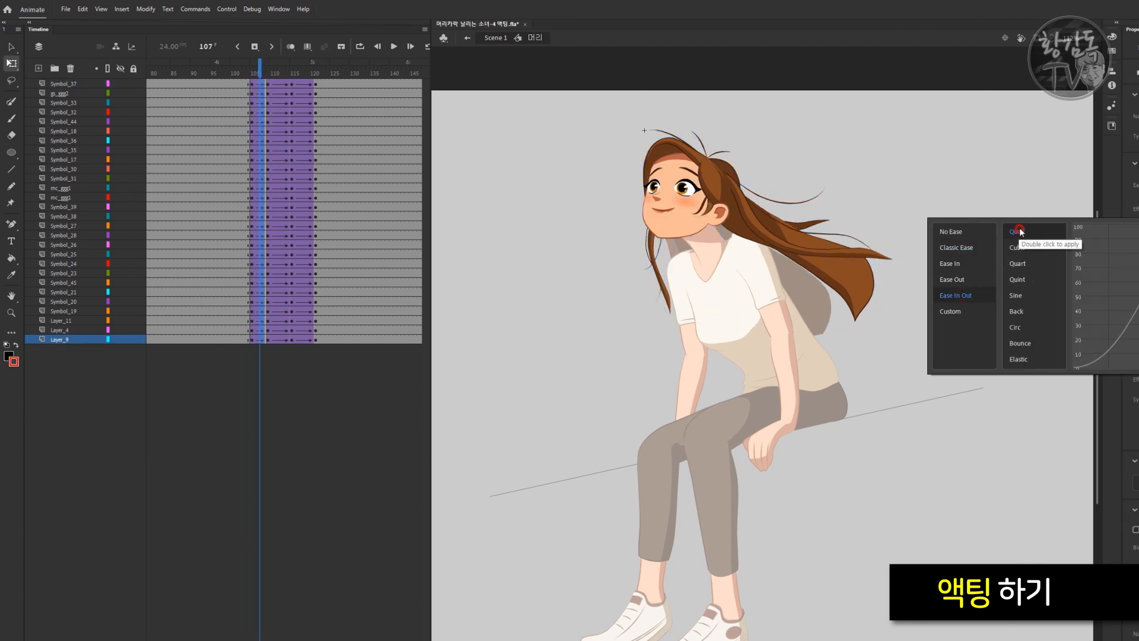
{"action": "double_click", "coordinate": [1020, 229]}
{"action": "left_click", "coordinate": [252, 69]}
{"action": "key", "text": "Return"}
{"action": "key", "text": "Return"}
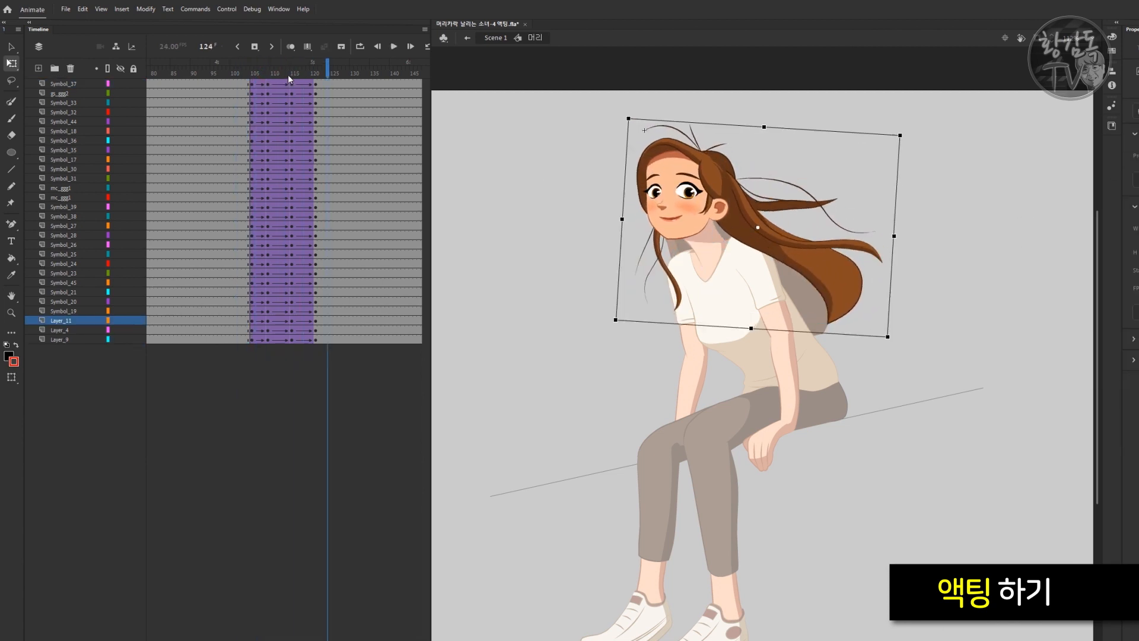
Step: Replay the head movement inside the head symbol and check the acting in Scene 1
{"action": "left_click", "coordinate": [279, 72]}
{"action": "key", "text": "Return"}
{"action": "key", "text": "Return"}
{"action": "left_click", "coordinate": [283, 72]}
{"action": "key", "text": "Return"}
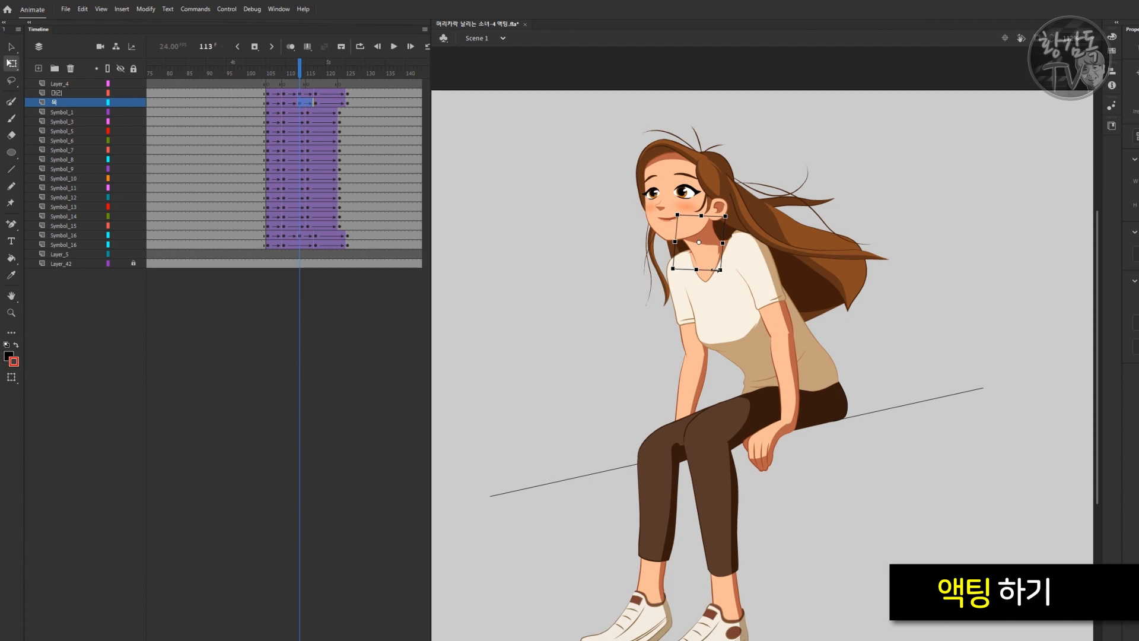
{"action": "key", "text": "Return"}
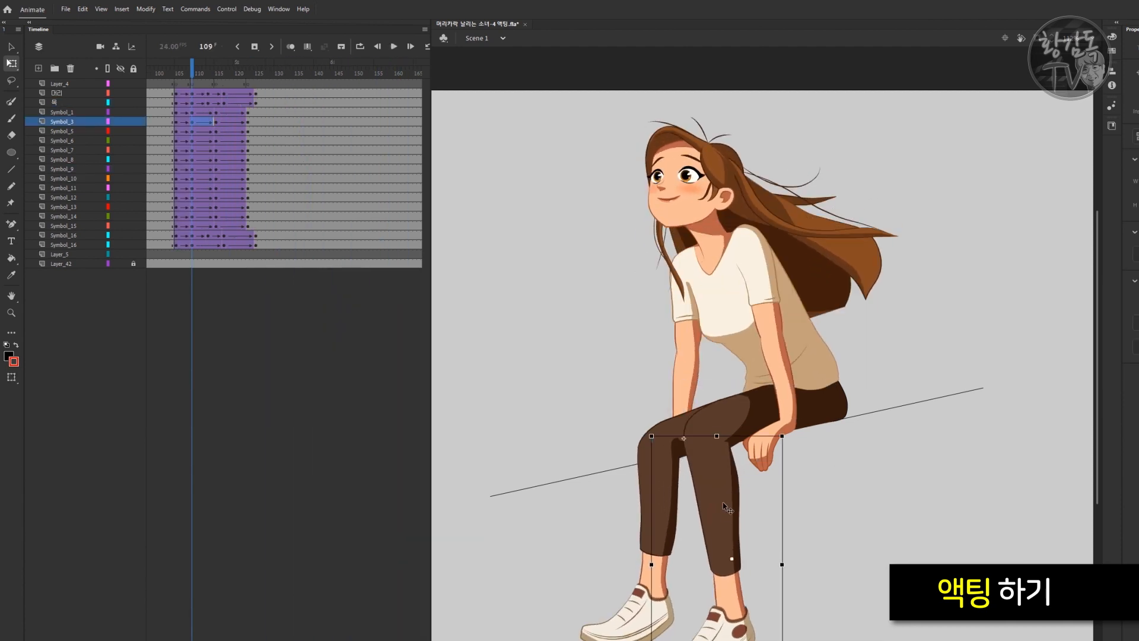
Step: In Scene 1, adjust the legs' swing around frames 109 and 115 and play the result
{"action": "left_click_drag", "start_coordinate": [676, 494], "coordinate": [657, 373]}
{"action": "left_click_drag", "start_coordinate": [625, 575], "coordinate": [635, 410]}
{"action": "left_click", "coordinate": [547, 550]}
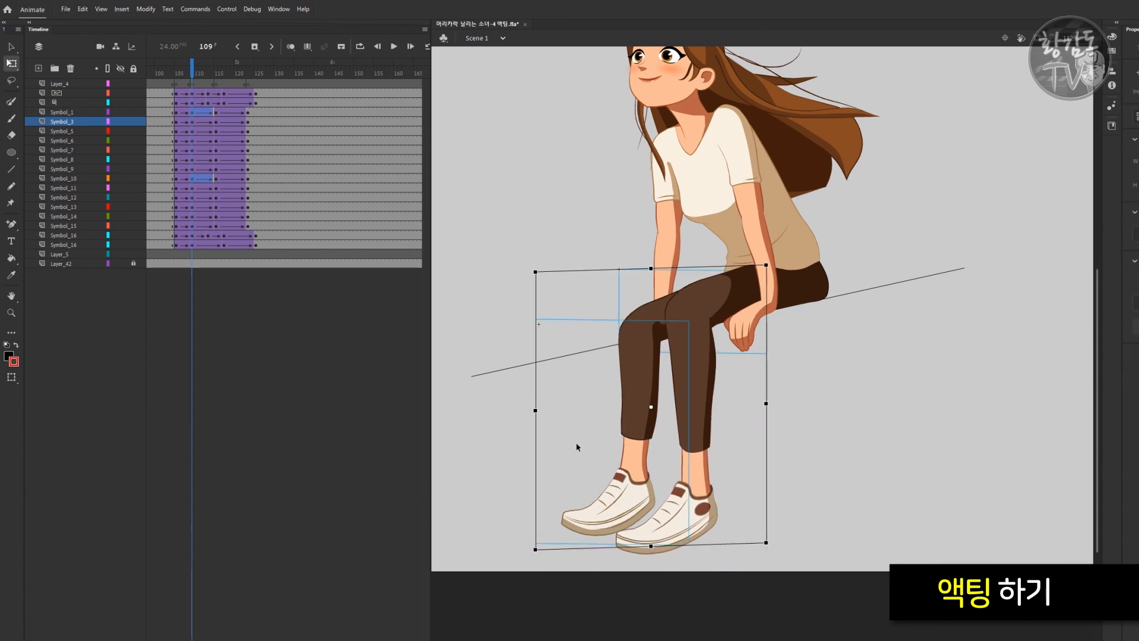
{"action": "left_click", "coordinate": [632, 409]}
{"action": "left_click_drag", "start_coordinate": [526, 556], "coordinate": [505, 546]}
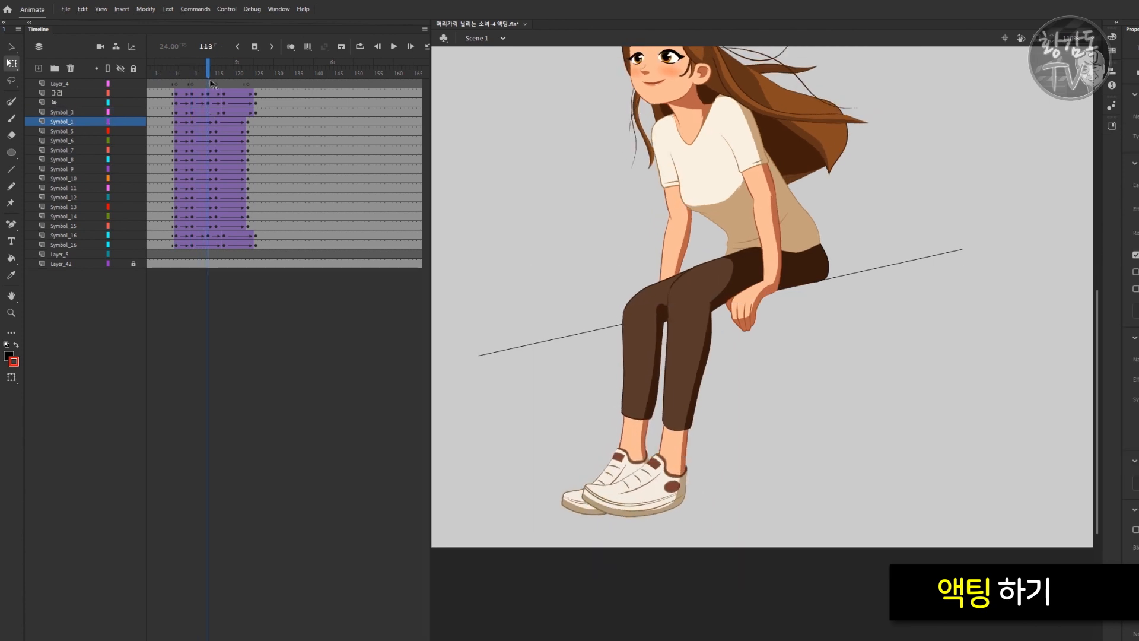
{"action": "key", "text": "period"}
{"action": "key", "text": "period"}
{"action": "left_click", "coordinate": [628, 425]}
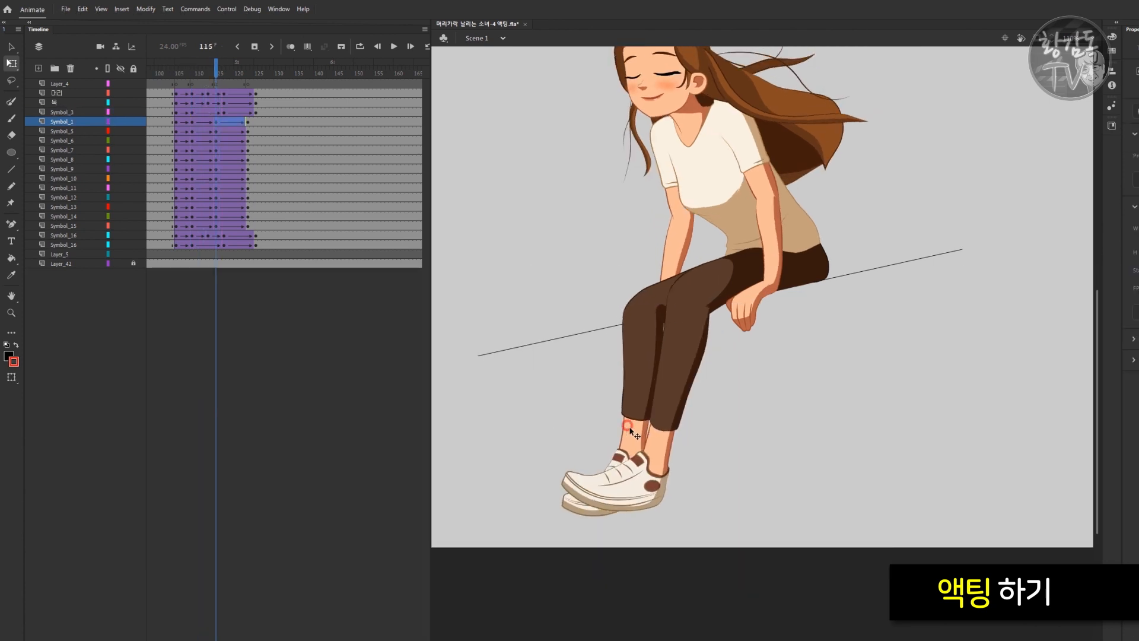
{"action": "key", "text": "Return"}
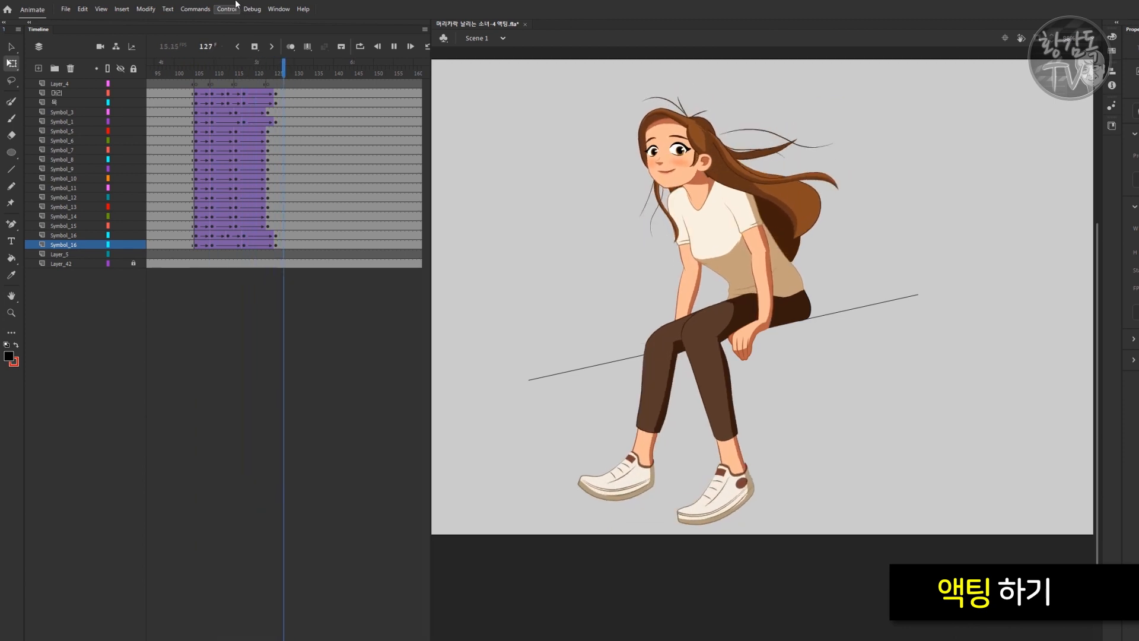
{"action": "key", "text": "Return"}
Step: Convert the first acting section's tweens on all character layers into keyframes every two frames and play it
{"action": "left_click_drag", "start_coordinate": [196, 93], "coordinate": [256, 245]}
{"action": "right_click", "coordinate": [237, 169]}
{"action": "left_click", "coordinate": [344, 68]}
{"action": "key", "text": "Return"}
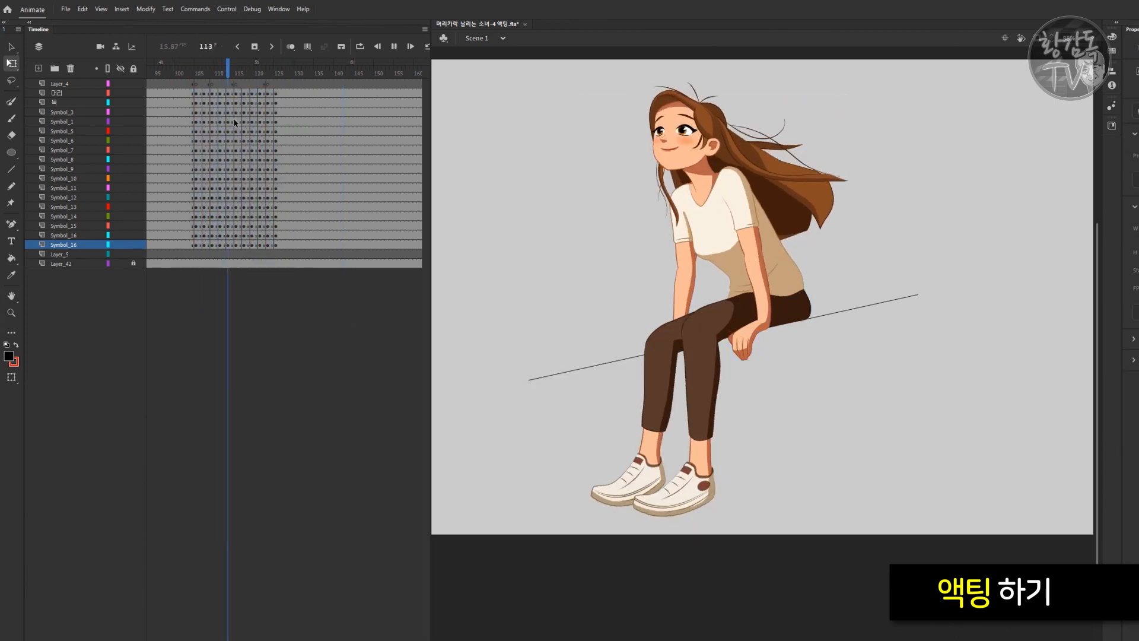
Step: Add keyframes on all character layers up to about frame 163, tween the section from about frame 141, and play it
{"action": "left_click_drag", "start_coordinate": [307, 93], "coordinate": [318, 245]}
{"action": "key", "text": "F6"}
{"action": "left_click", "coordinate": [194, 74]}
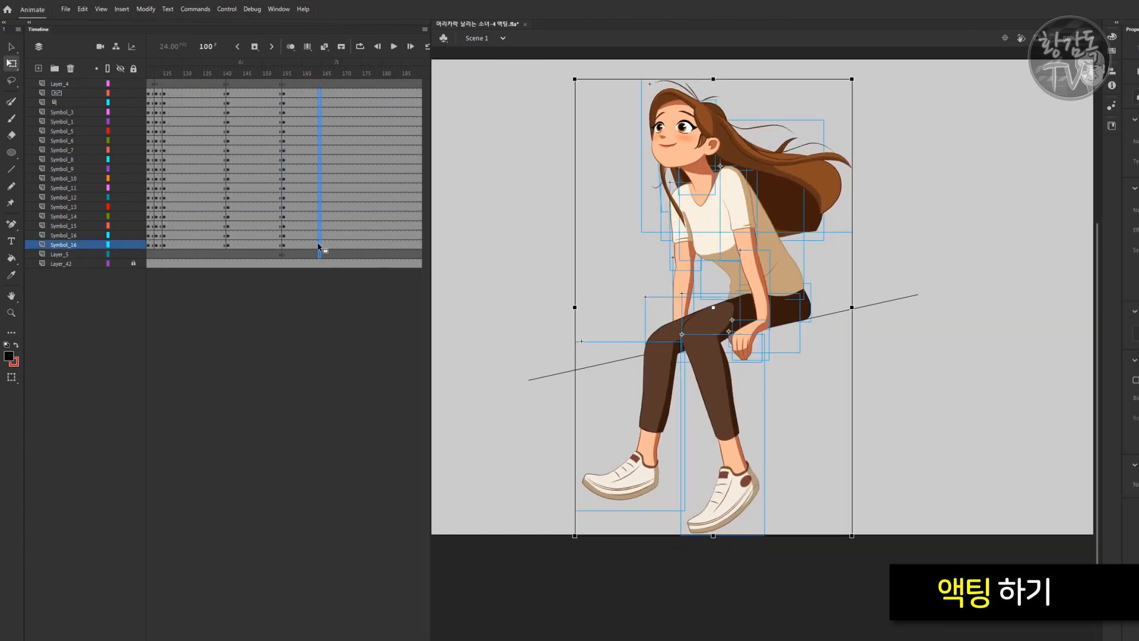
{"action": "key", "text": "F6"}
{"action": "left_click_drag", "start_coordinate": [252, 93], "coordinate": [300, 244]}
{"action": "left_click", "coordinate": [221, 70]}
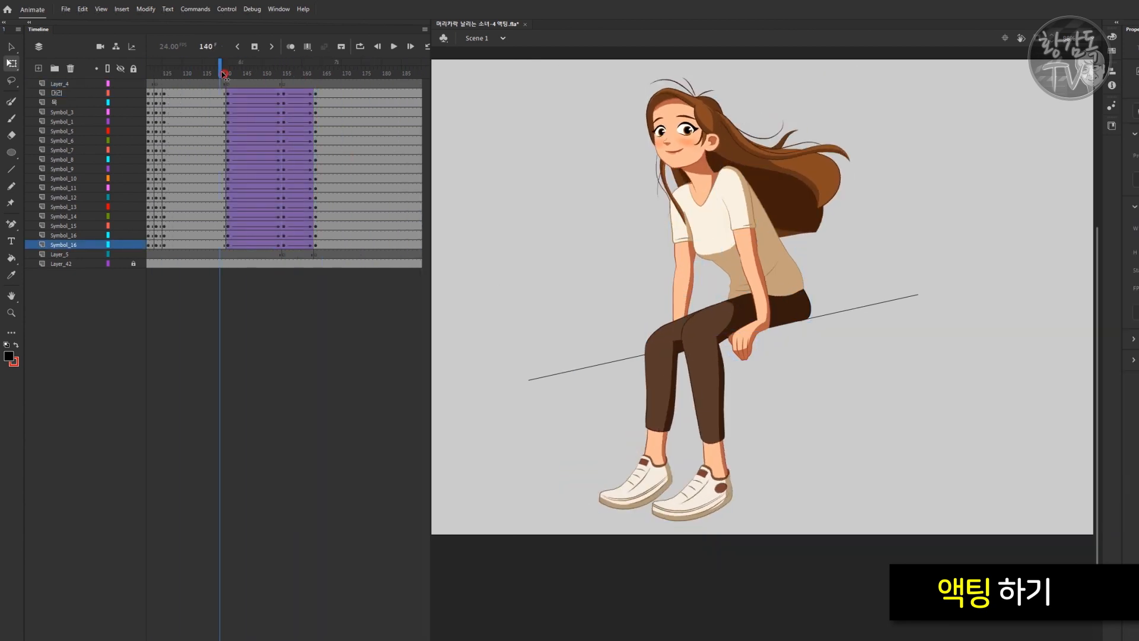
{"action": "key", "text": "Return"}
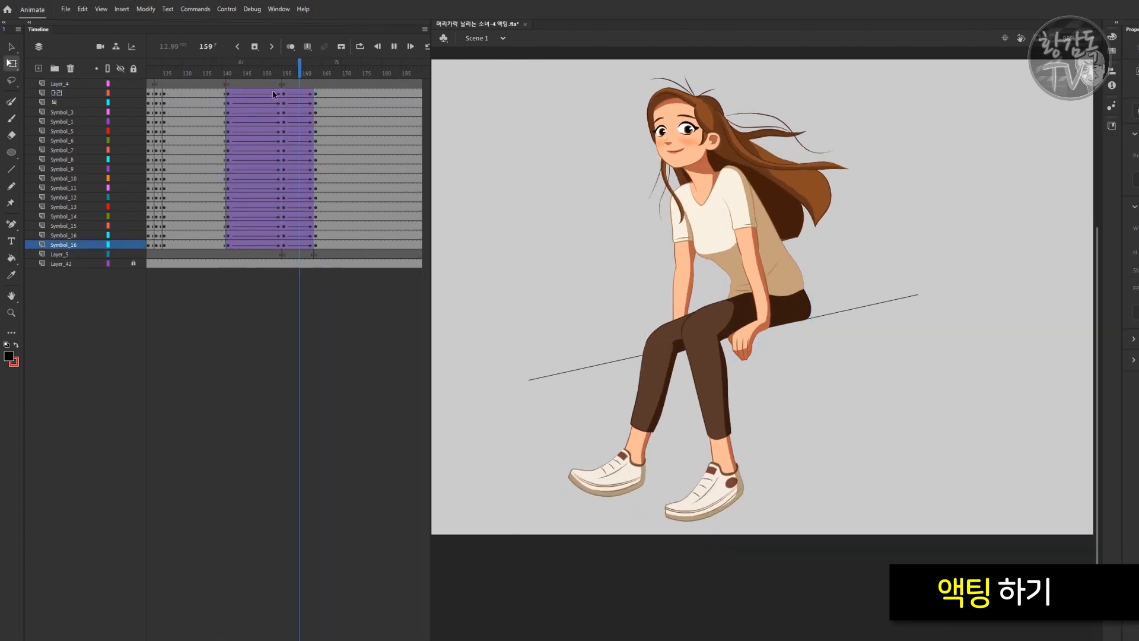
{"action": "key", "text": "Return"}
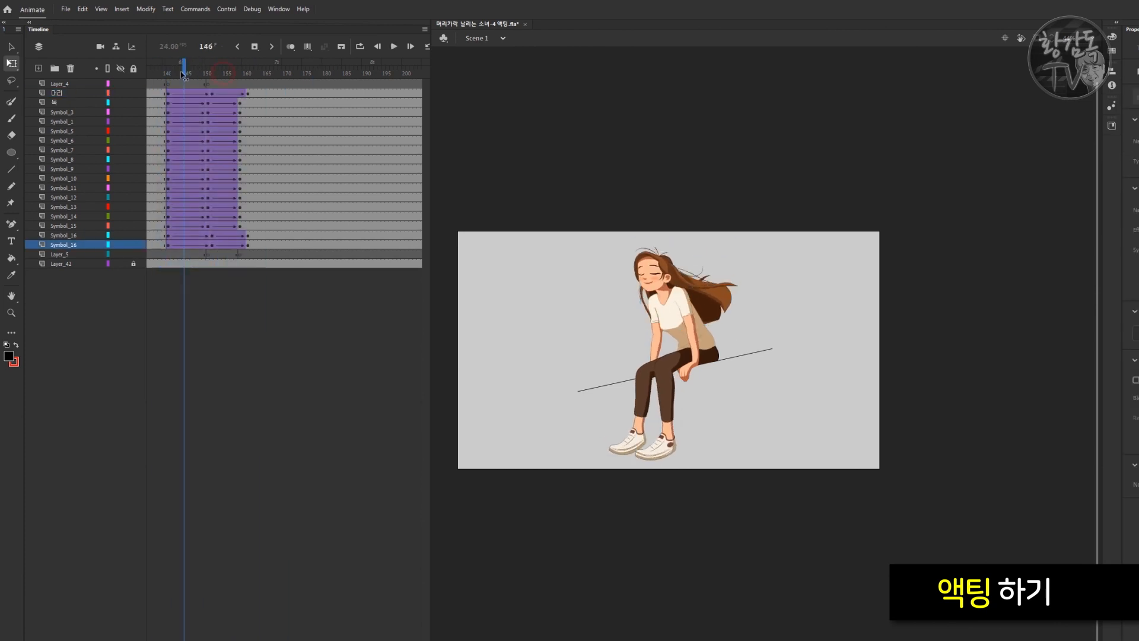
Step: Convert the second acting section's tweens on all character layers into keyframes every two frames and play it
{"action": "left_click", "coordinate": [191, 102]}
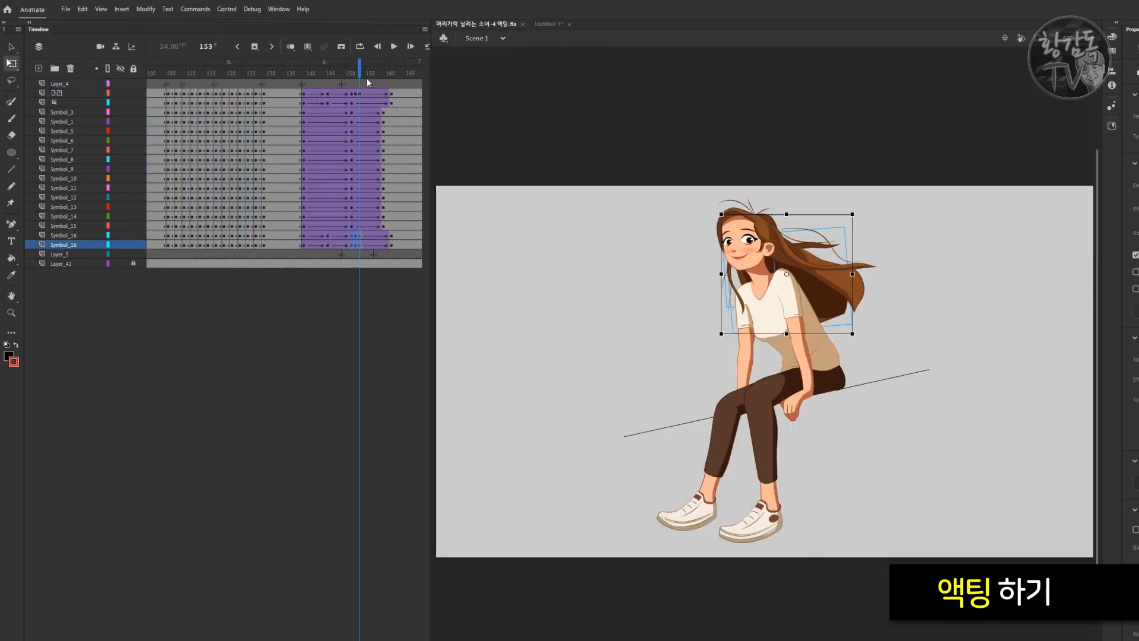
{"action": "left_click_drag", "start_coordinate": [312, 95], "coordinate": [372, 244]}
{"action": "key", "text": "F6"}
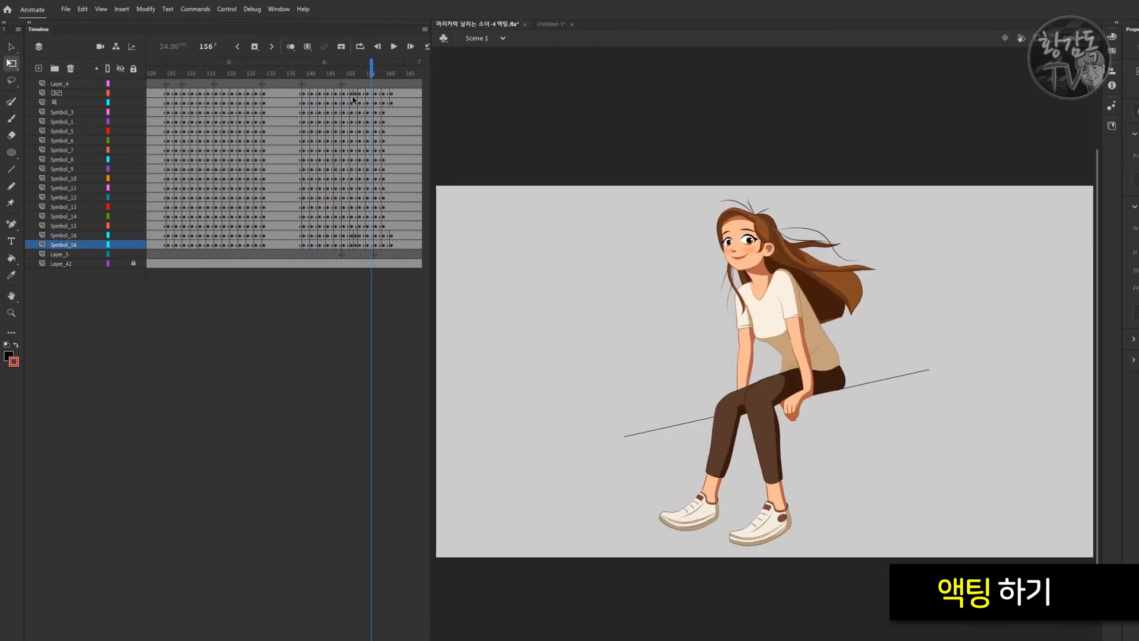
{"action": "key", "text": "Return"}
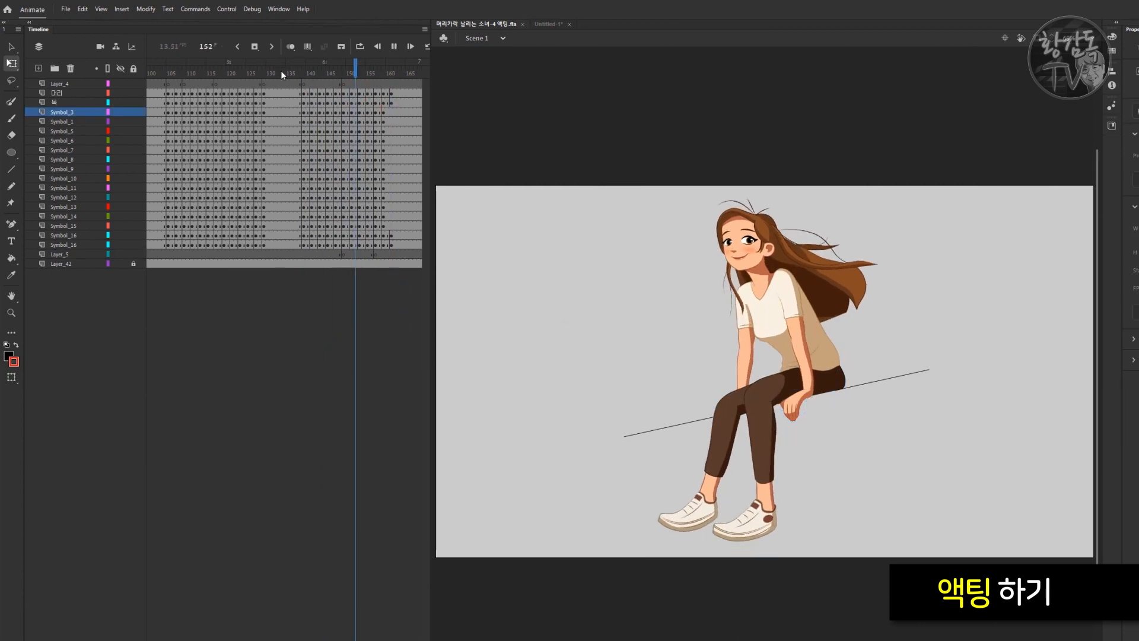
Step: Convert all the character layers, including the seat line layer, into one graphic symbol named 전체
{"action": "right_click", "coordinate": [77, 195]}
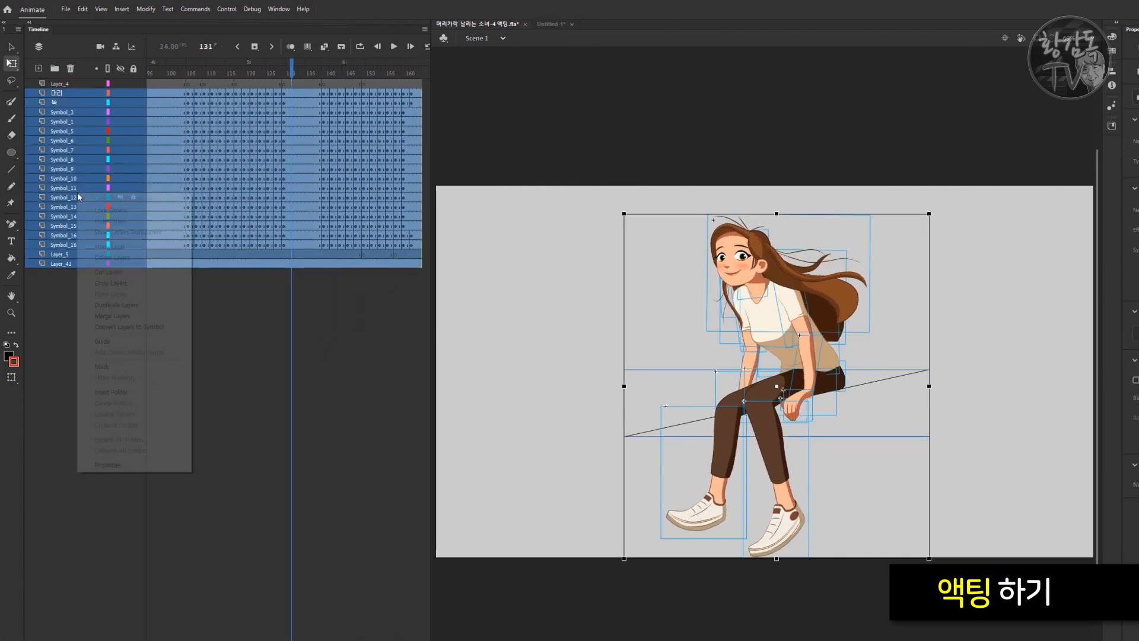
{"action": "left_click", "coordinate": [146, 332]}
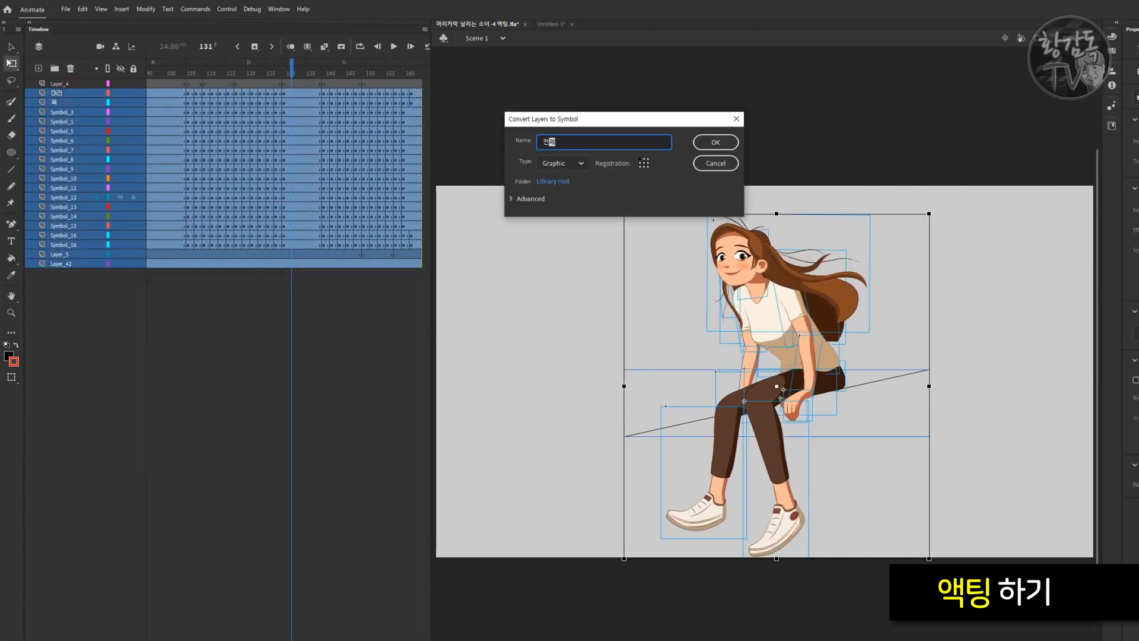
{"action": "key", "text": "Return"}
Step: Inside the 전체 symbol, replace the seat guide line with a pasted rock placed under the girl, and test it from Scene 1
{"action": "left_click_drag", "start_coordinate": [247, 75], "coordinate": [148, 73]}
{"action": "key", "text": "ctrl+v"}
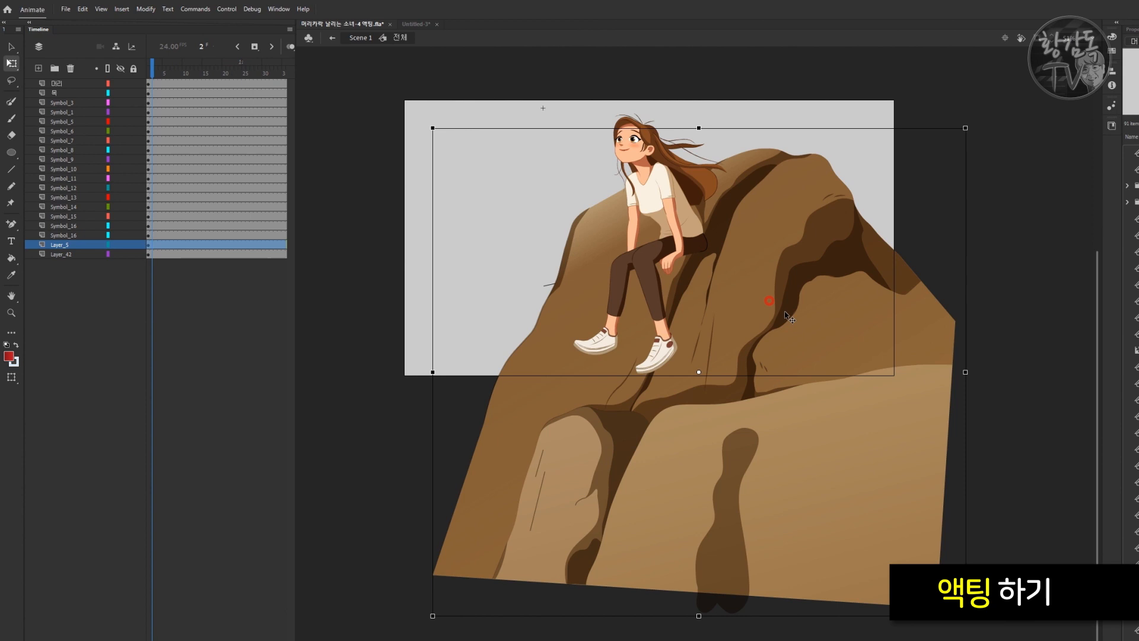
{"action": "left_click_drag", "start_coordinate": [768, 304], "coordinate": [793, 377]}
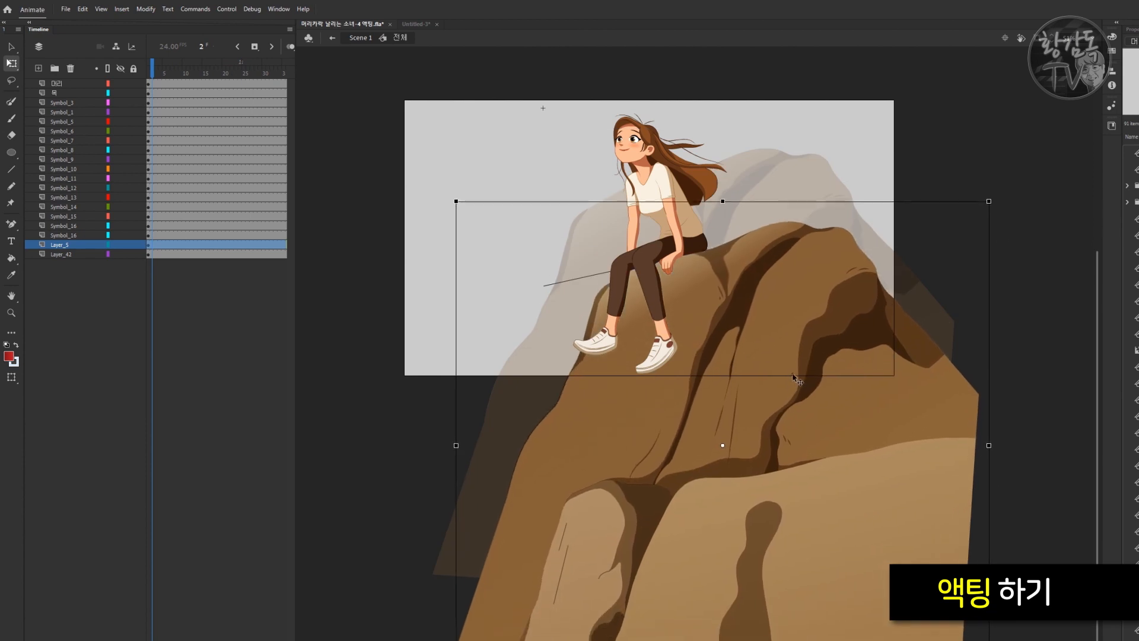
{"action": "left_click", "coordinate": [60, 255]}
{"action": "left_click", "coordinate": [362, 39]}
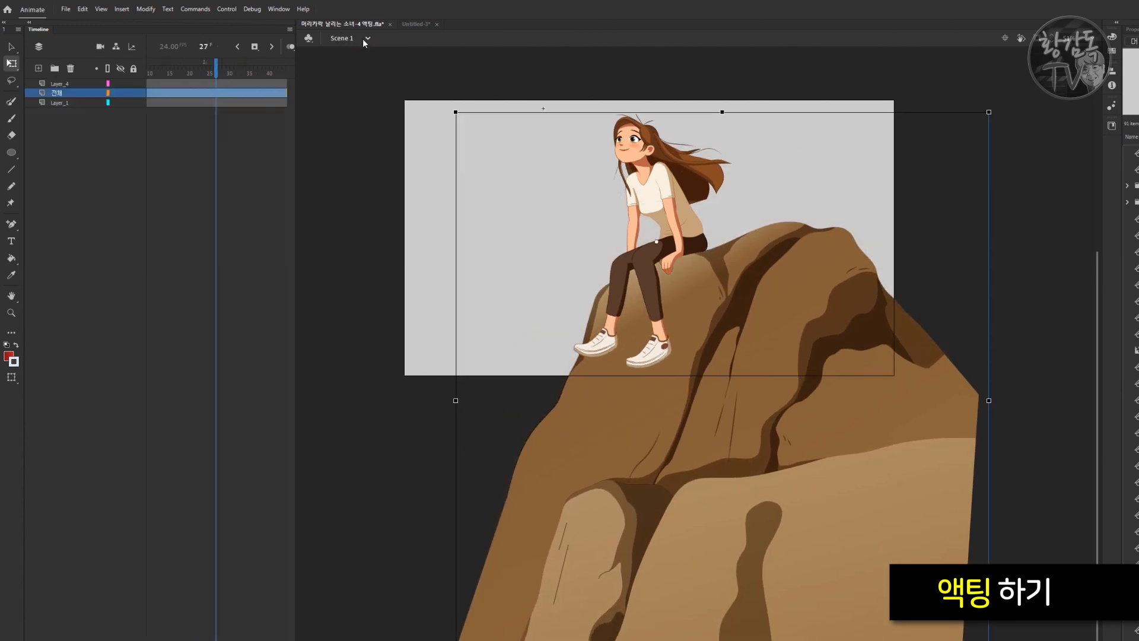
{"action": "key", "text": "ctrl+Return"}
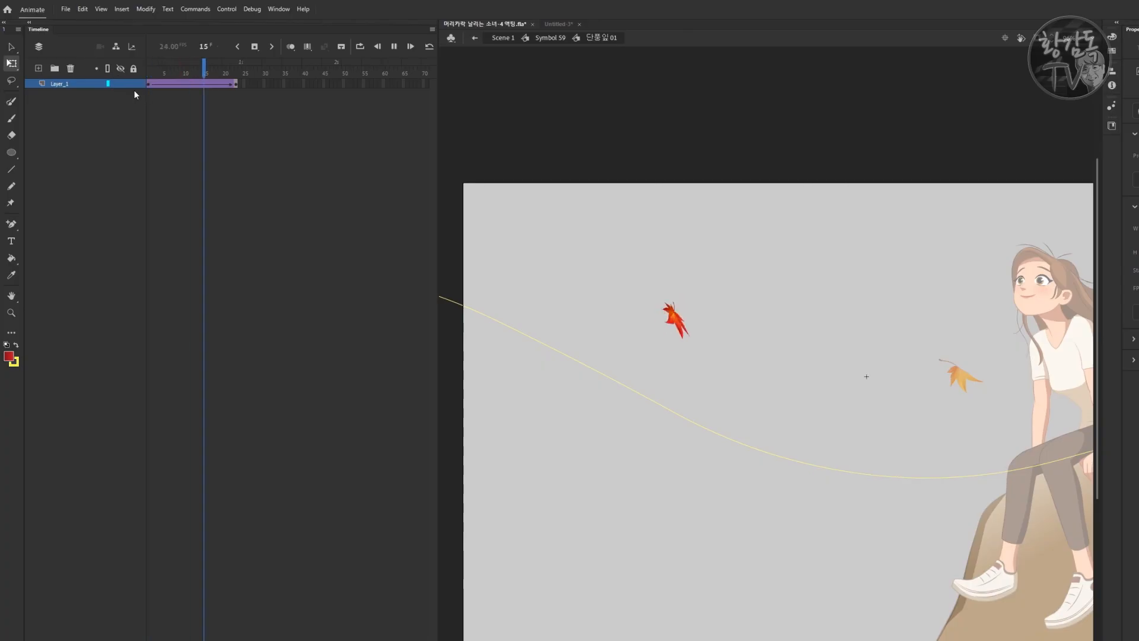
Step: In the 단풍잎 01 leaf symbol, convert the leaf's rotation tween into keyframes on every frame and play it
{"action": "left_click", "coordinate": [148, 84]}
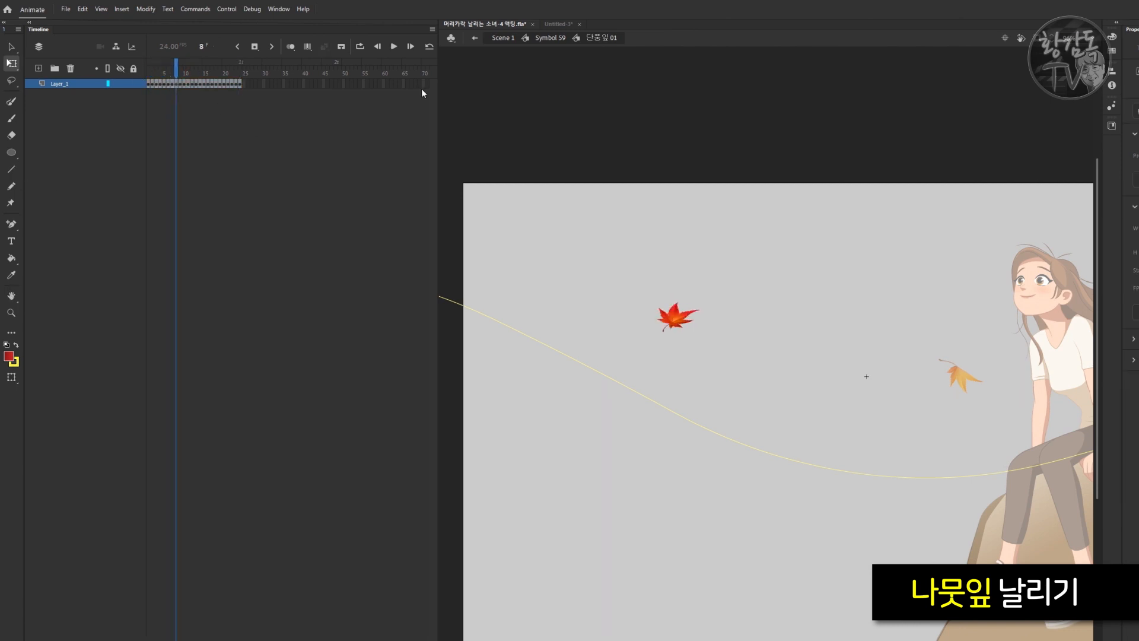
{"action": "key", "text": "Return"}
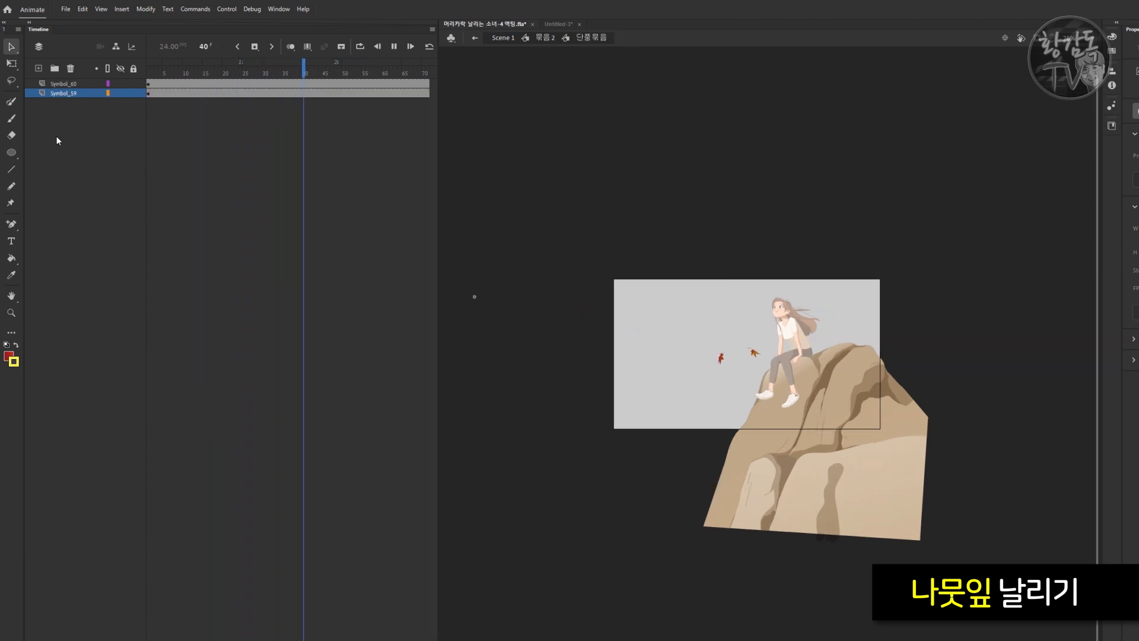
Step: In the 단풍묶음 symbol, add copies of the flying red and orange leaves on separate layers, scatter them, and test the movie
{"action": "left_click", "coordinate": [230, 131]}
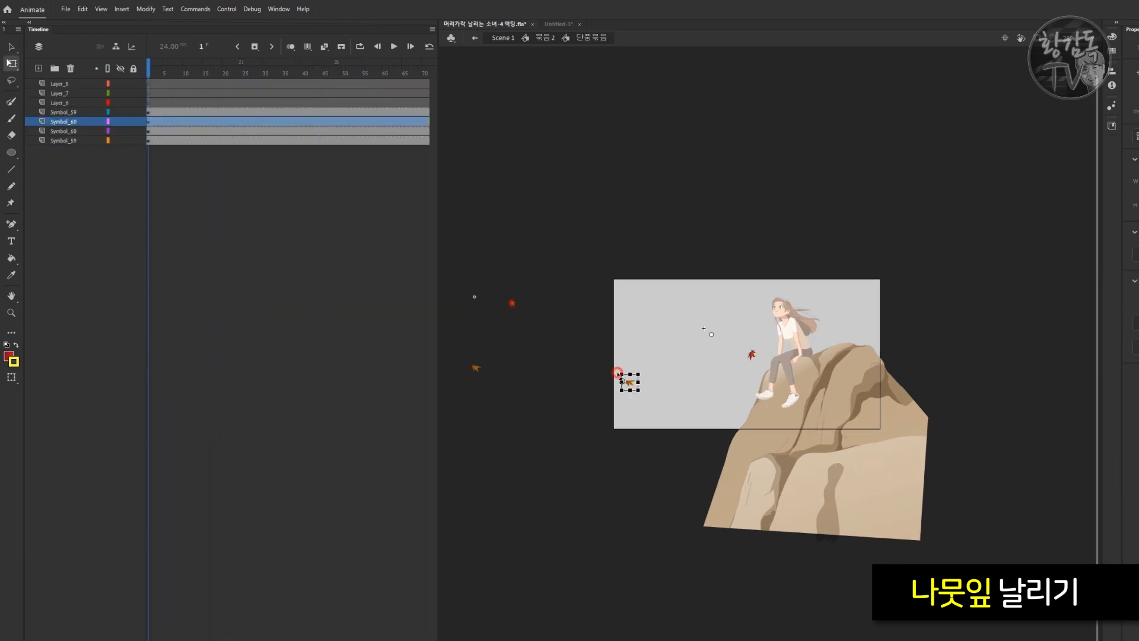
{"action": "left_click", "coordinate": [153, 93]}
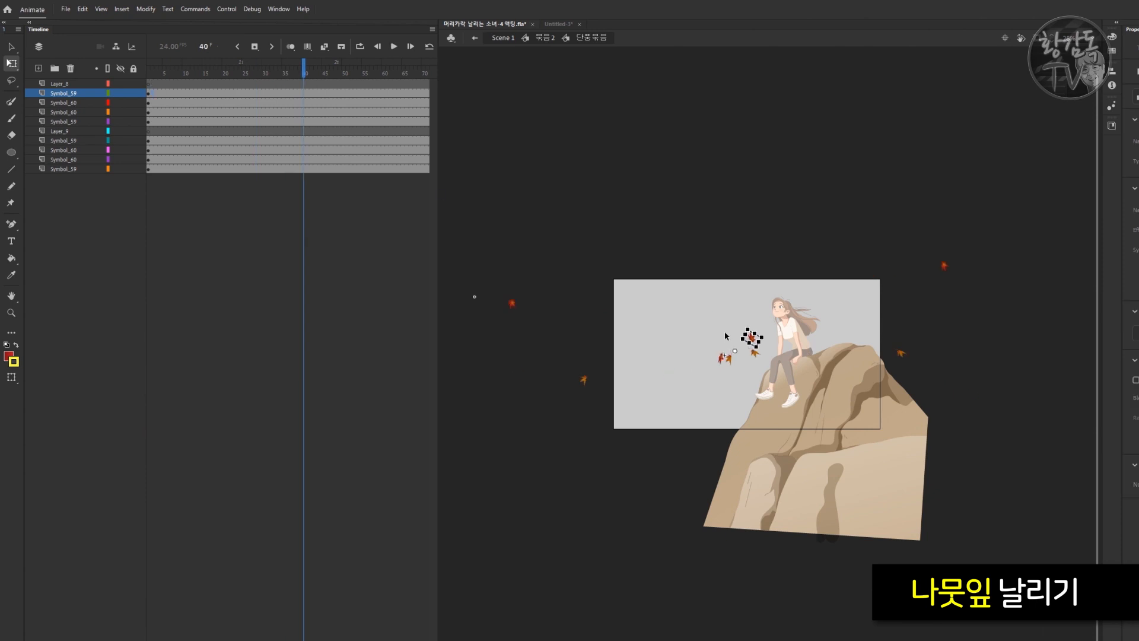
{"action": "key", "text": "Return"}
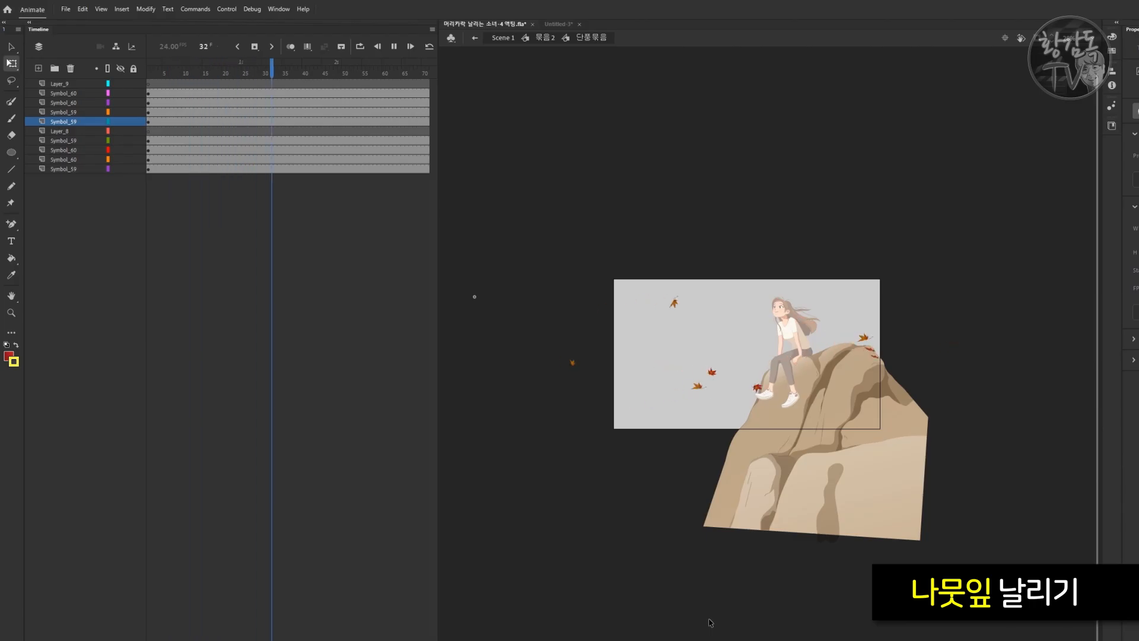
{"action": "key", "text": "ctrl+Return"}
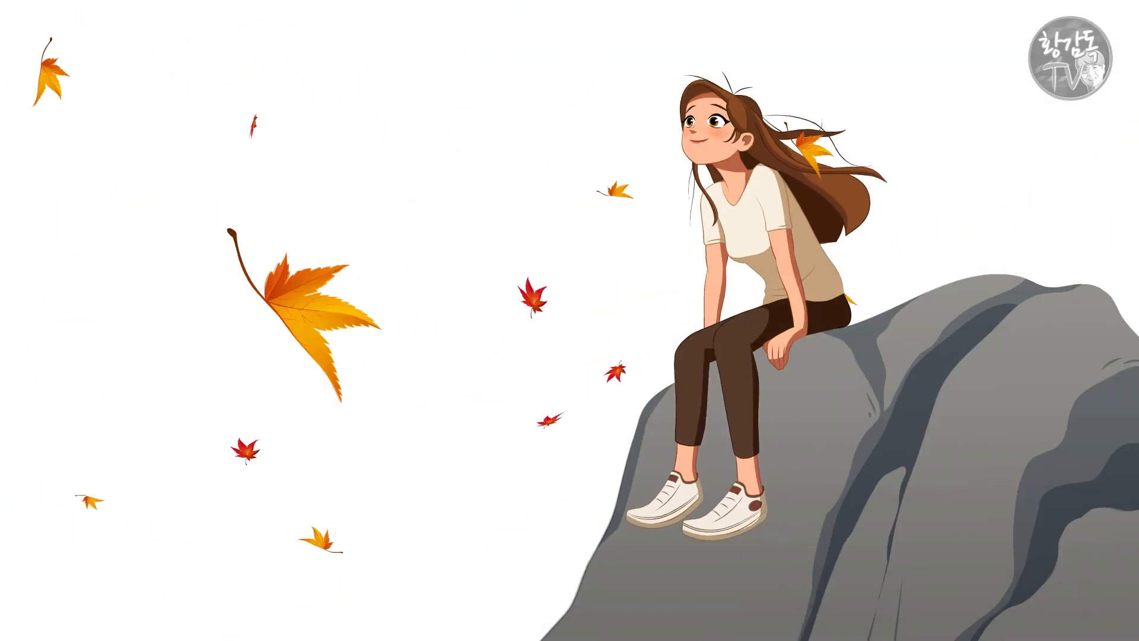
Step: Import all layers of 배경.psd to the stage and move them beneath the character and leaf layers
{"action": "left_click", "coordinate": [720, 362]}
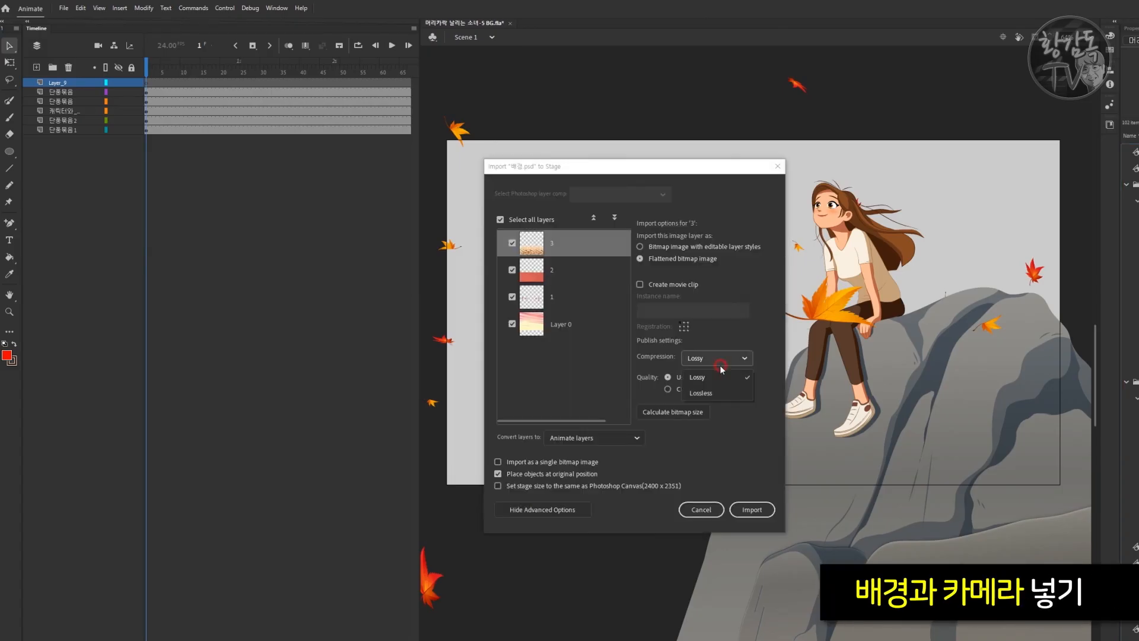
{"action": "left_click", "coordinate": [746, 509]}
{"action": "left_click_drag", "start_coordinate": [70, 117], "coordinate": [71, 173]}
{"action": "left_click", "coordinate": [160, 235]}
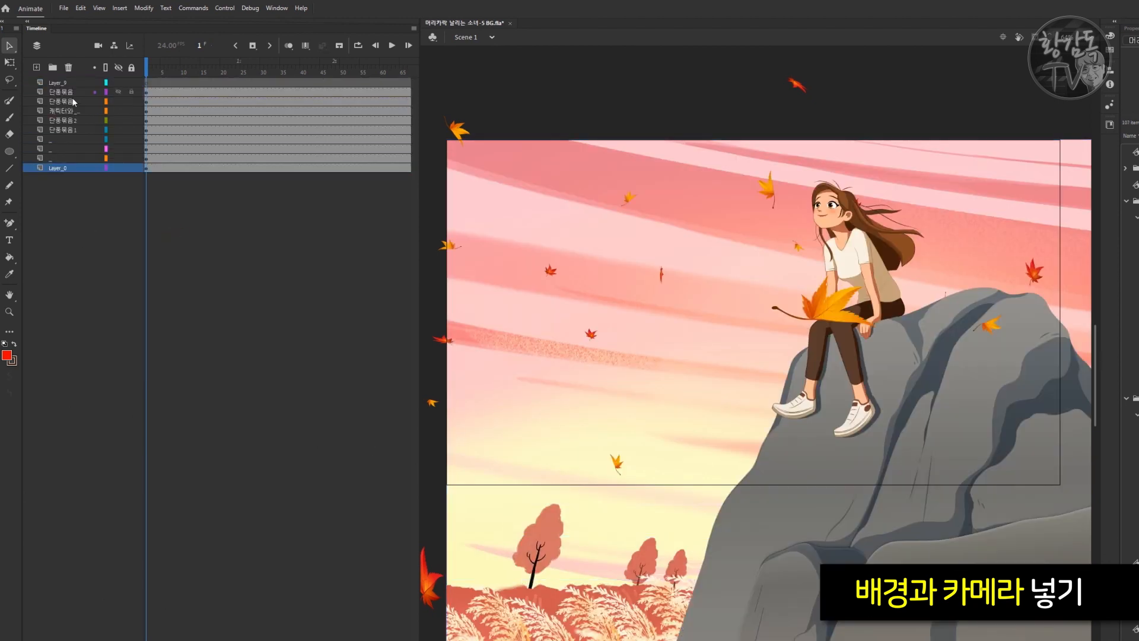
Step: Move the reed field and tree background layers up against the sky behind the rock
{"action": "left_click", "coordinate": [618, 350]}
{"action": "left_click_drag", "start_coordinate": [587, 592], "coordinate": [581, 547]}
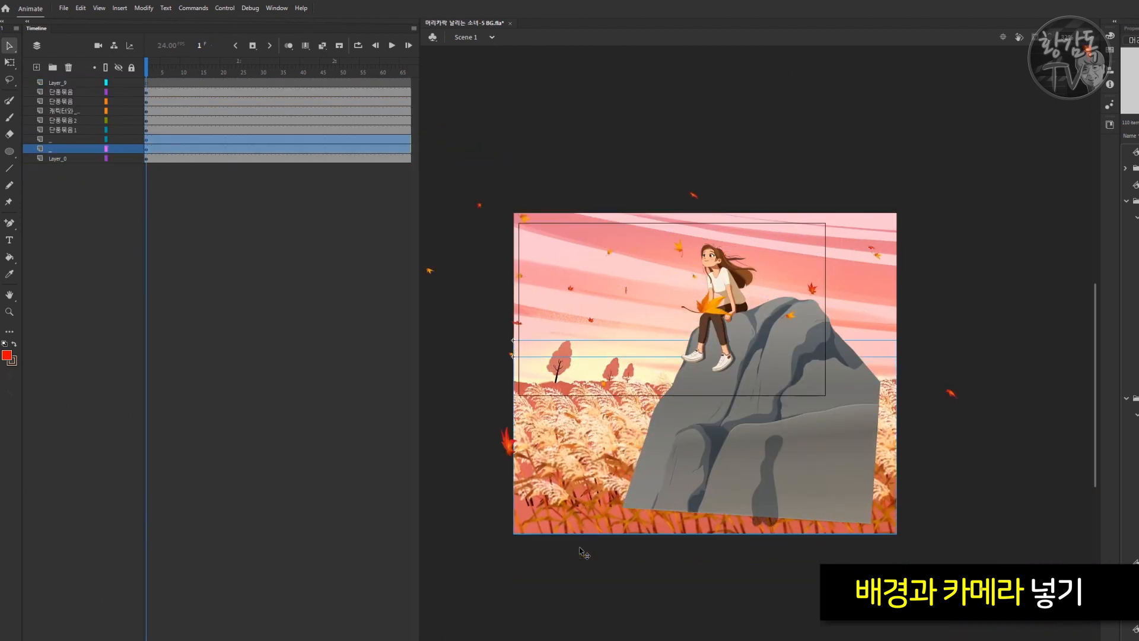
Step: At frame 310, shift the sky background Layer_0 to the left and slightly down for the camera move
{"action": "left_click_drag", "start_coordinate": [325, 70], "coordinate": [417, 72]}
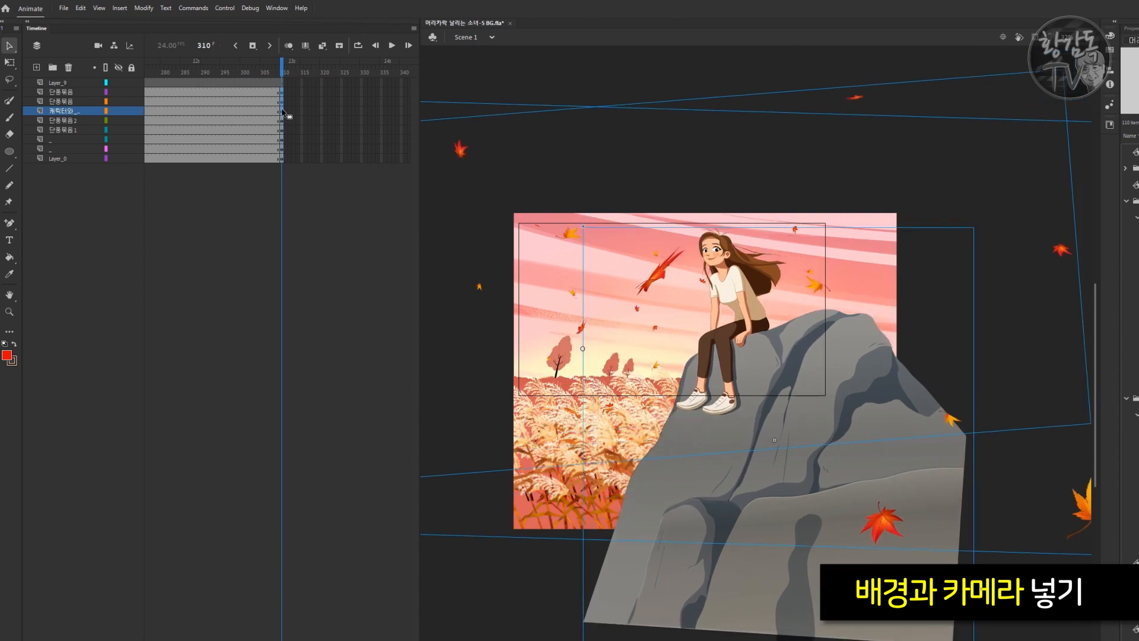
{"action": "left_click", "coordinate": [279, 159]}
{"action": "key", "text": "shift+Down"}
{"action": "key", "text": "shift+Down"}
{"action": "key", "text": "shift+Down"}
{"action": "key", "text": "shift+Down"}
{"action": "key", "text": "shift+Down"}
{"action": "key", "text": "shift+Down"}
{"action": "key", "text": "shift+Down"}
{"action": "key", "text": "shift+Down"}
{"action": "key", "text": "shift+Down"}
{"action": "key", "text": "shift+Down"}
{"action": "key", "text": "shift+Left"}
{"action": "key", "text": "shift+Left"}
{"action": "key", "text": "shift+Left"}
{"action": "key", "text": "shift+Left"}
{"action": "key", "text": "shift+Left"}
{"action": "key", "text": "shift+Left"}
{"action": "key", "text": "shift+Left"}
{"action": "key", "text": "shift+Left"}
{"action": "key", "text": "shift+Left"}
{"action": "key", "text": "shift+Left"}
{"action": "key", "text": "shift+Left"}
{"action": "key", "text": "shift+Left"}
{"action": "key", "text": "shift+Left"}
{"action": "key", "text": "shift+Left"}
{"action": "key", "text": "shift+Left"}
{"action": "key", "text": "shift+Left"}
{"action": "key", "text": "shift+Left"}
{"action": "key", "text": "shift+Left"}
{"action": "key", "text": "shift+Left"}
{"action": "key", "text": "shift+Left"}
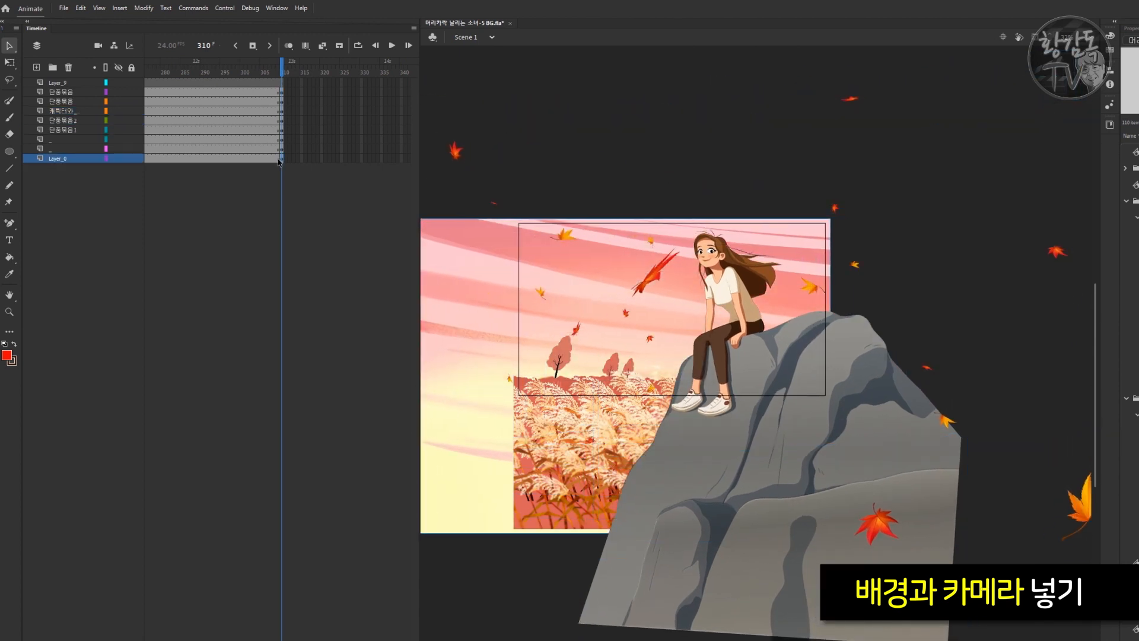
Step: At frame 310, enlarge and reposition the reed and tree background layers, and tween all layers from frame 1
{"action": "key", "text": "Return"}
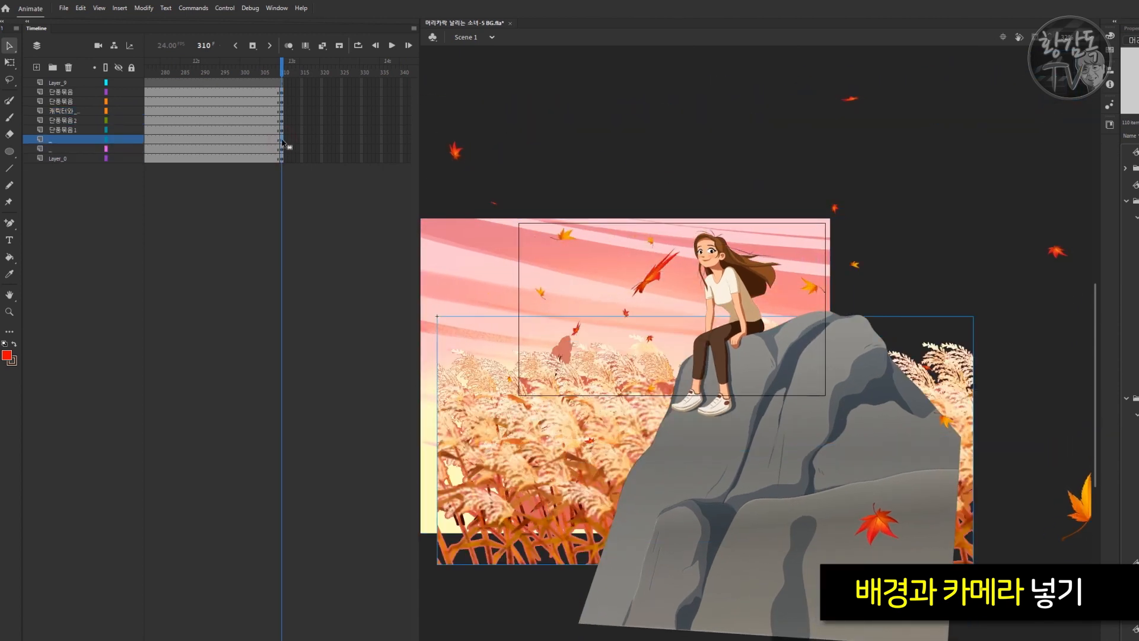
{"action": "left_click", "coordinate": [282, 149]}
{"action": "key", "text": "Return"}
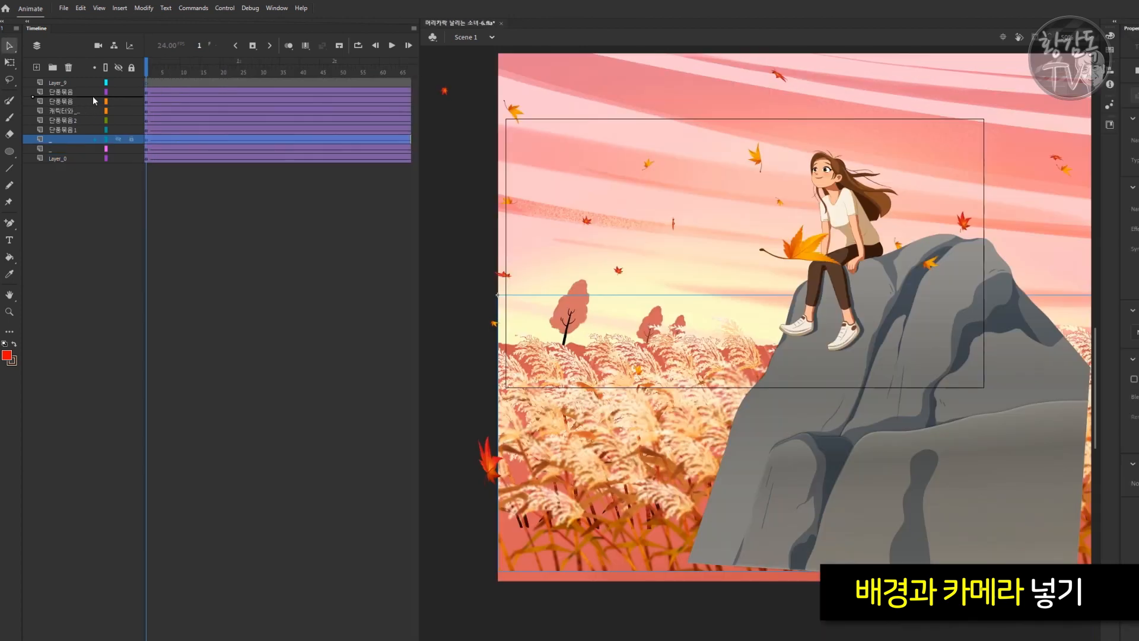
Step: Move the reed layer above the leaf and character layers as foreground and scrub through the camera move
{"action": "left_click_drag", "start_coordinate": [92, 96], "coordinate": [98, 90]}
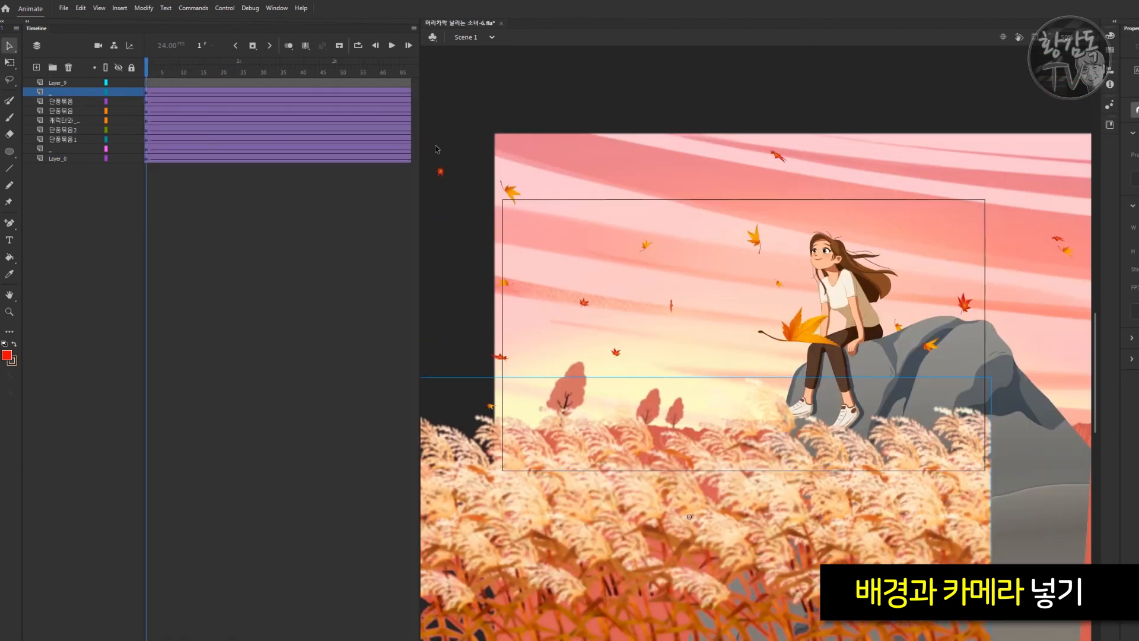
{"action": "left_click_drag", "start_coordinate": [227, 69], "coordinate": [966, 123]}
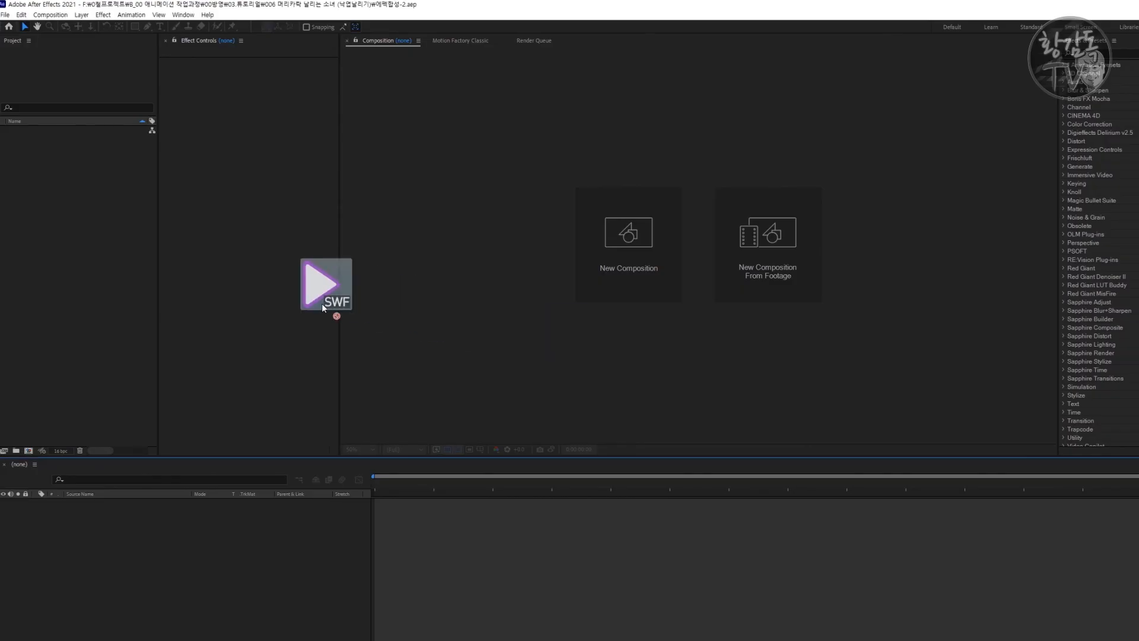
Step: Switch to After Effects, import 머리카락 날리는 소녀-6.swf, and create a composition from it
{"action": "left_click_drag", "start_coordinate": [327, 309], "coordinate": [83, 314]}
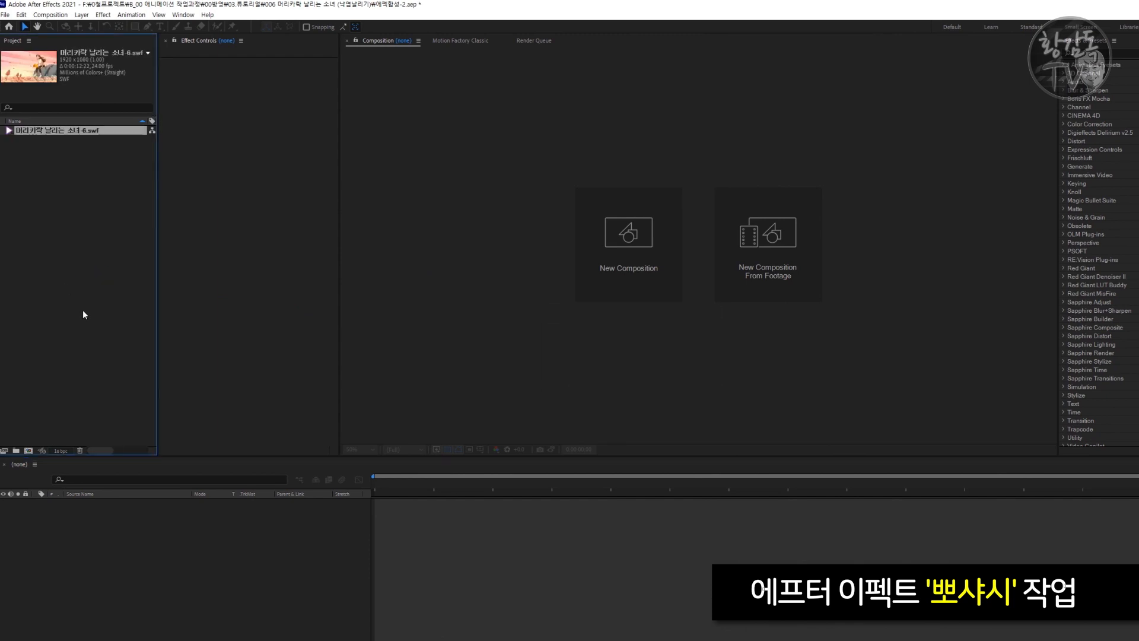
{"action": "left_click_drag", "start_coordinate": [140, 612], "coordinate": [142, 607]}
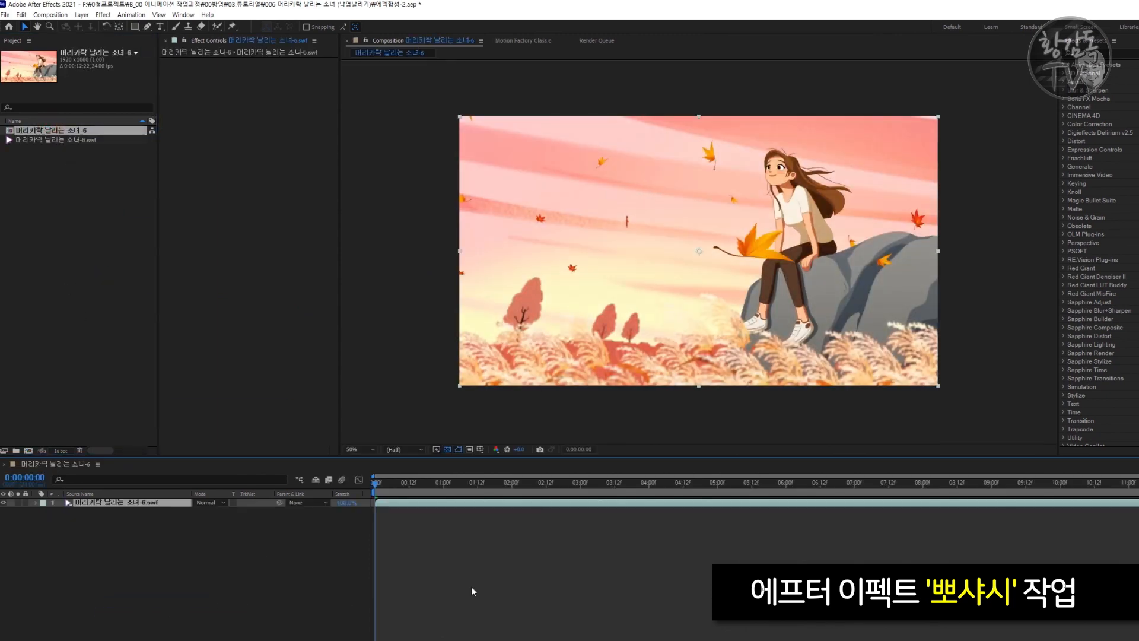
Step: Add an adjustment layer above the footage and apply Fast Box Blur with a blur radius of 15
{"action": "left_click", "coordinate": [77, 16]}
{"action": "mouse_move", "coordinate": [94, 27]}
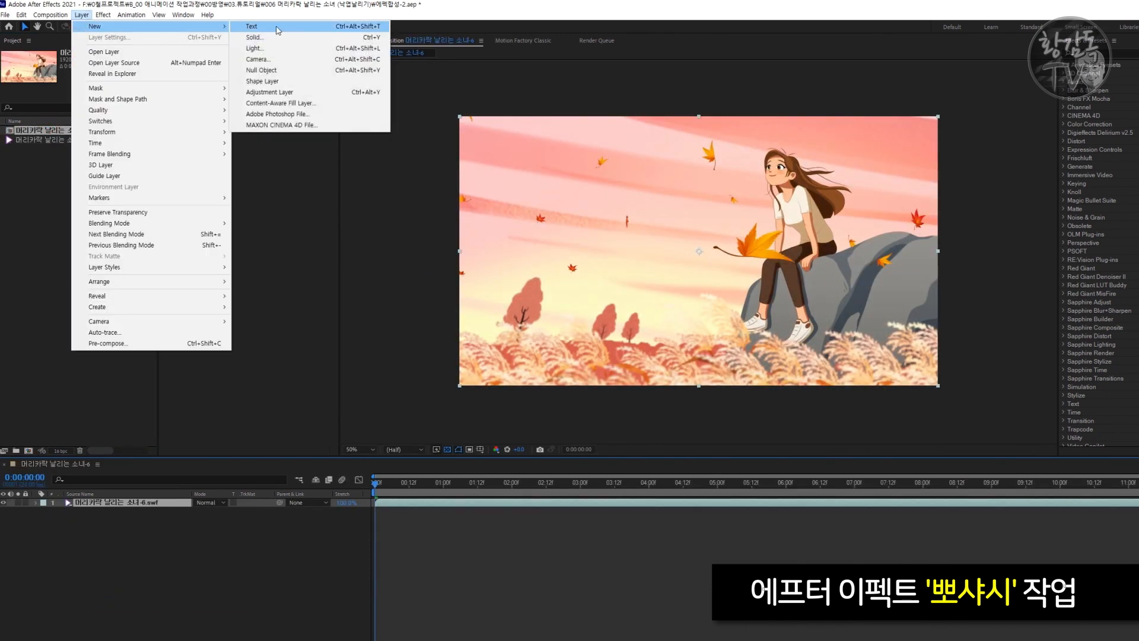
{"action": "left_click", "coordinate": [340, 92]}
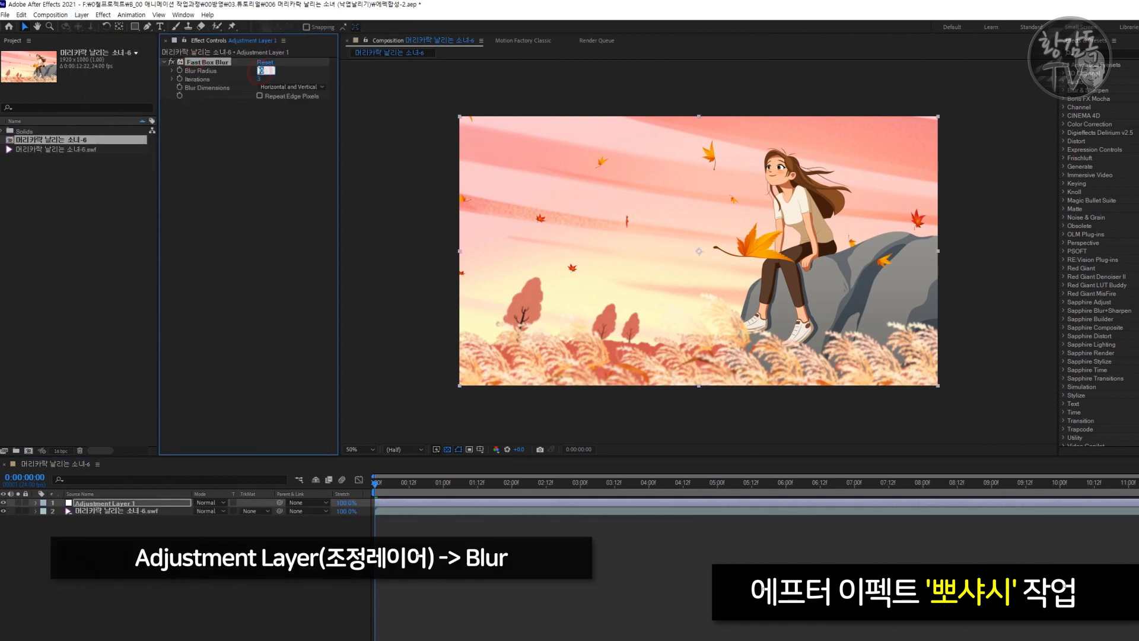
{"action": "key", "text": "Return"}
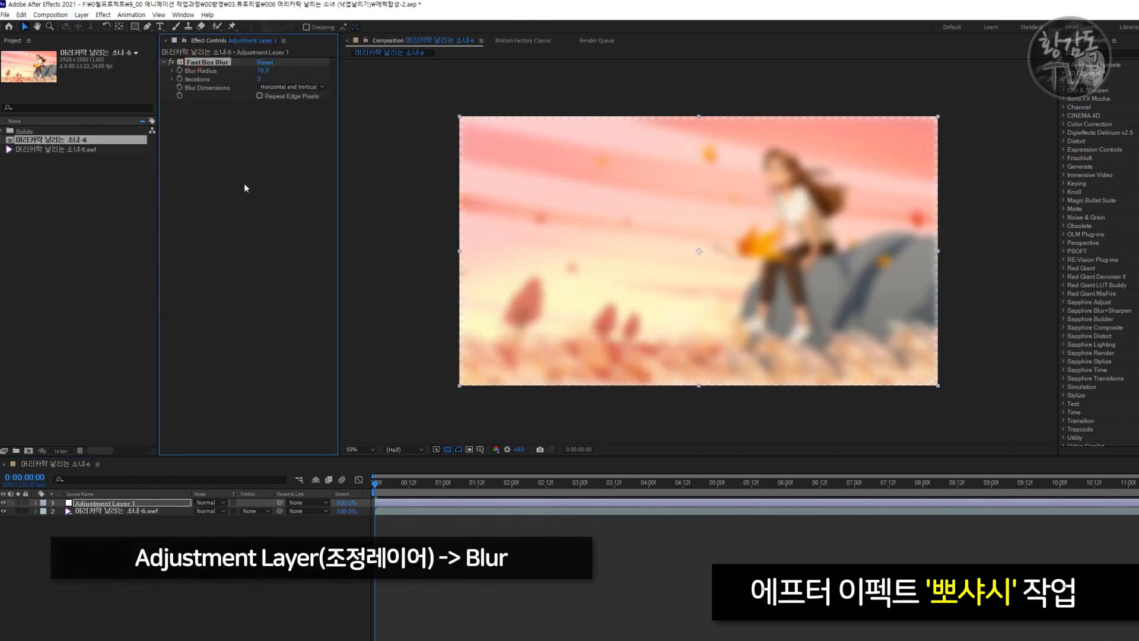
Step: Set the blurred adjustment layer's blending mode to Soft Light and toggle its visibility to compare the look
{"action": "left_click", "coordinate": [209, 503]}
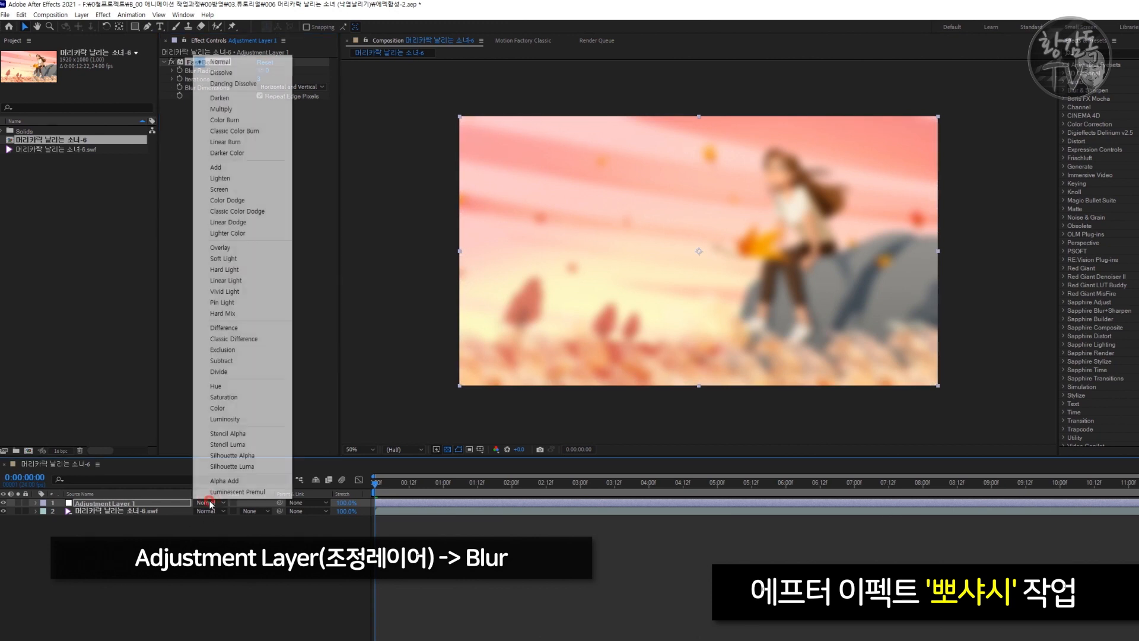
{"action": "left_click", "coordinate": [276, 261]}
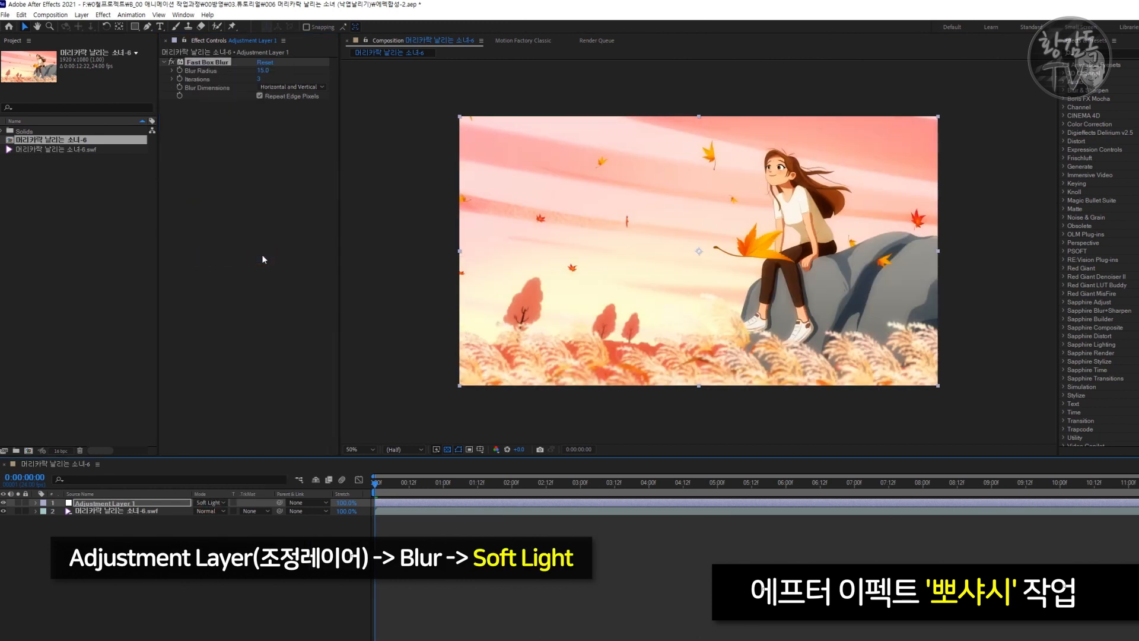
{"action": "left_click", "coordinate": [3, 503]}
{"action": "left_click", "coordinate": [5, 503]}
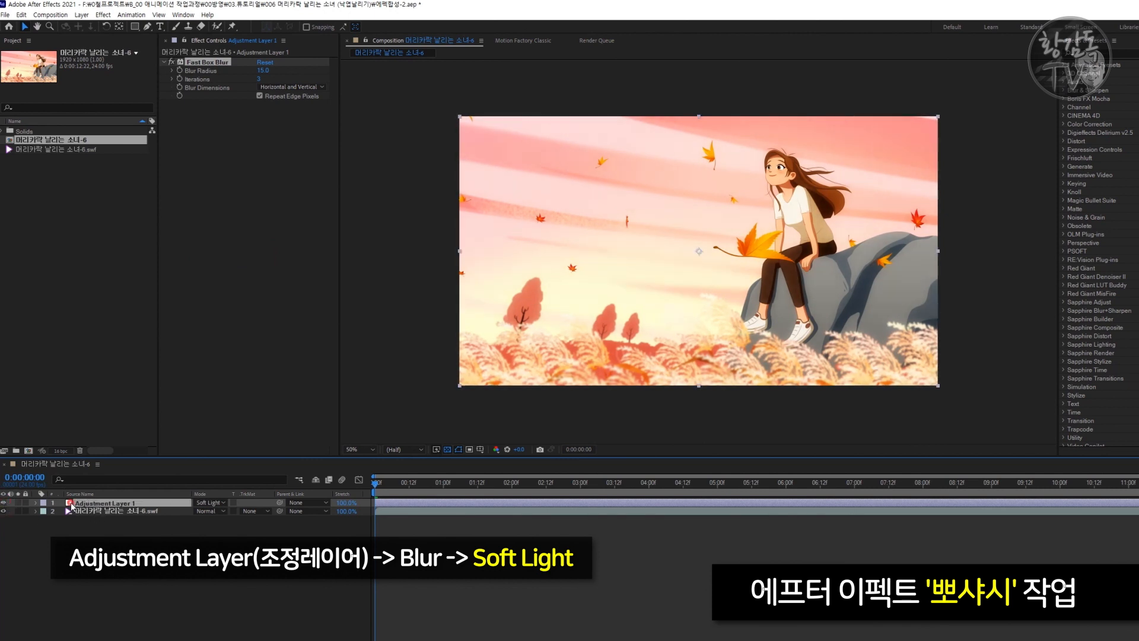
Step: Duplicate the adjustment layer and set the lower copy's blending mode to Lighten and its opacity to 30%
{"action": "key", "text": "ctrl+d"}
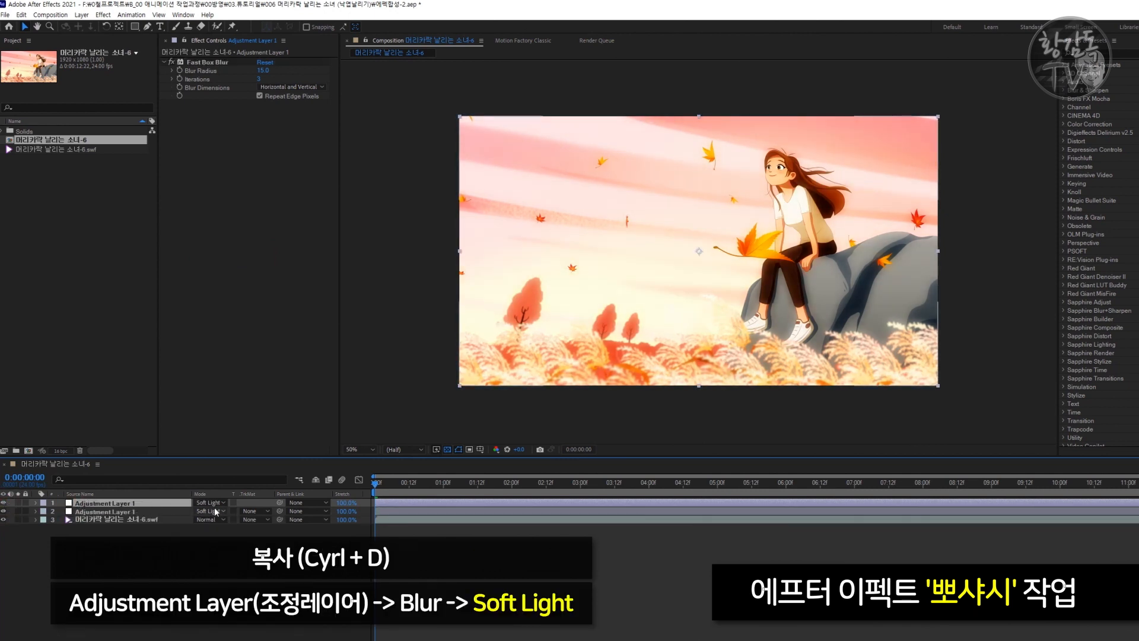
{"action": "left_click", "coordinate": [198, 511]}
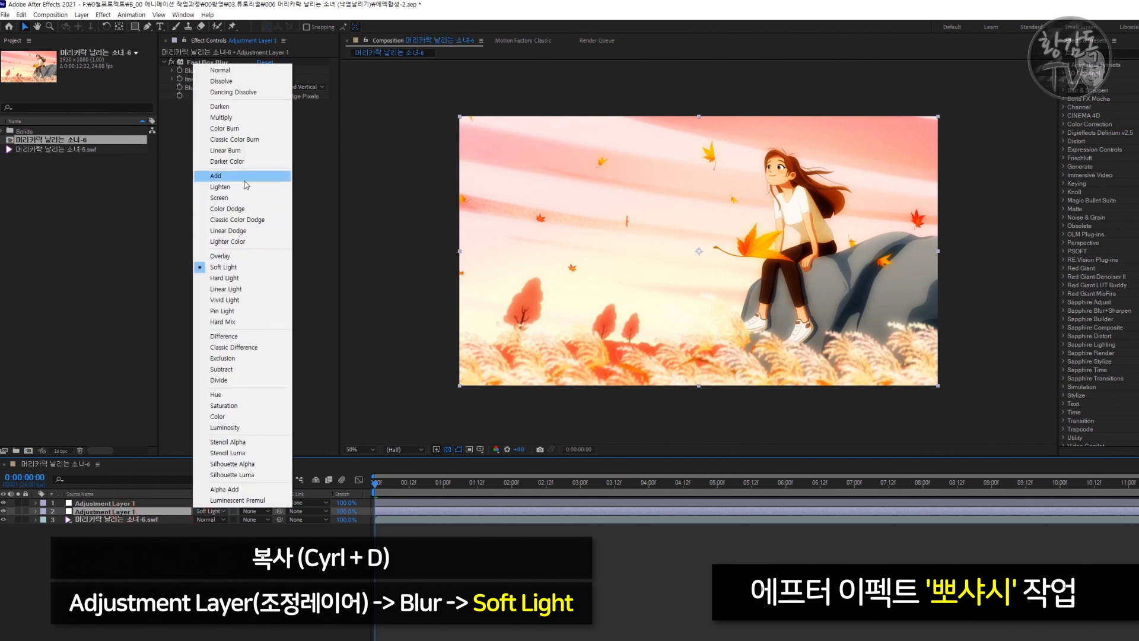
{"action": "left_click", "coordinate": [242, 189]}
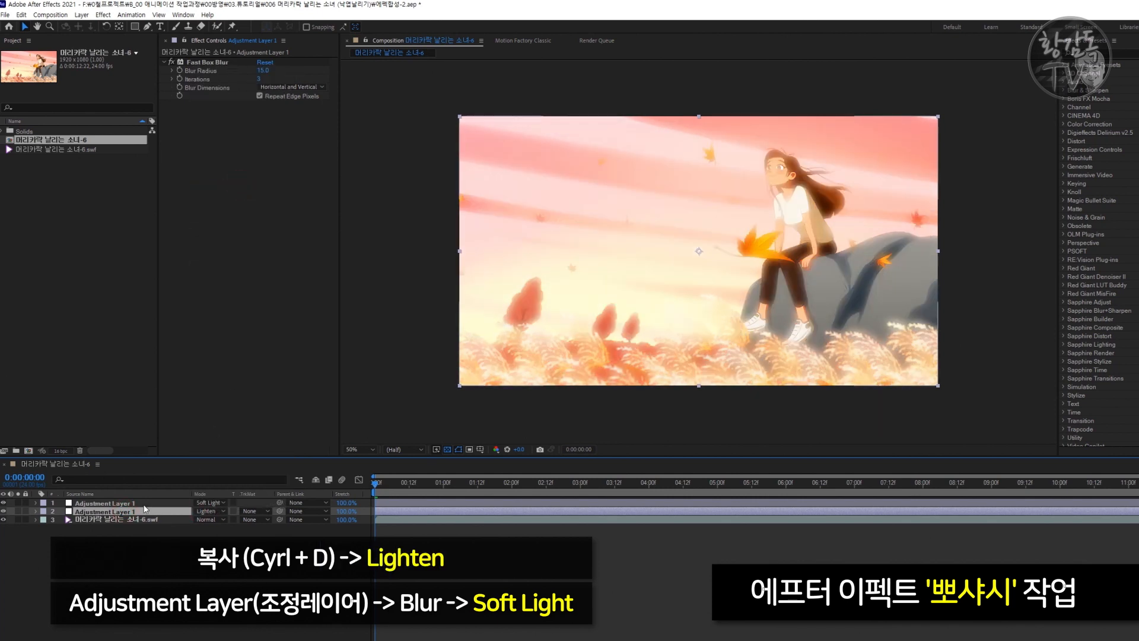
{"action": "key", "text": "t"}
{"action": "left_click", "coordinate": [202, 521]}
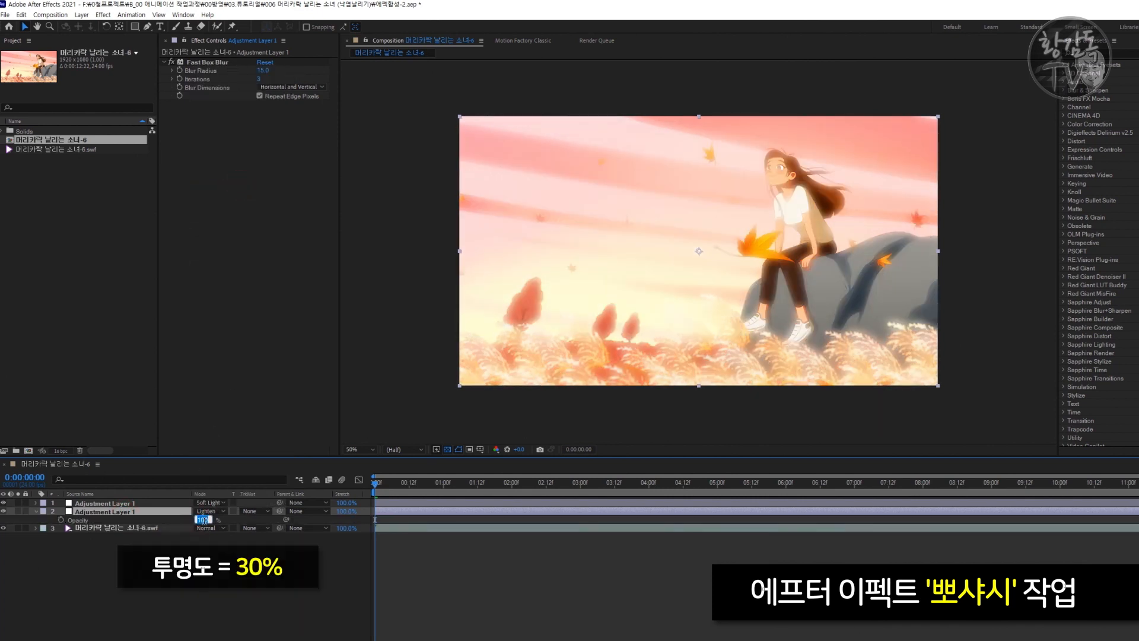
{"action": "type", "text": "30"}
{"action": "key", "text": "Return"}
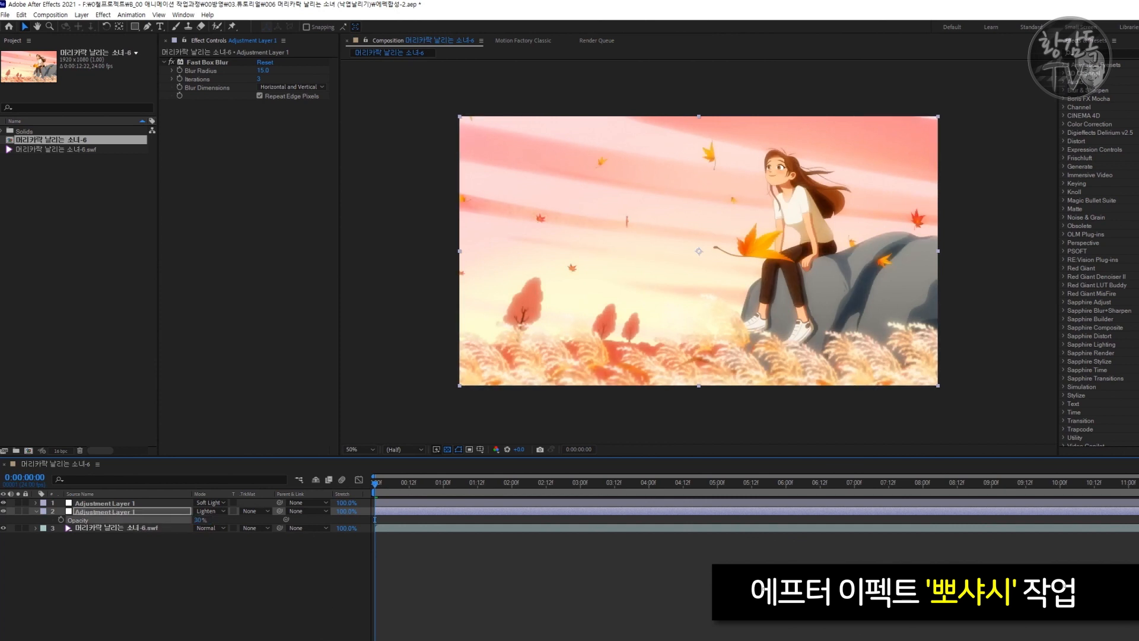